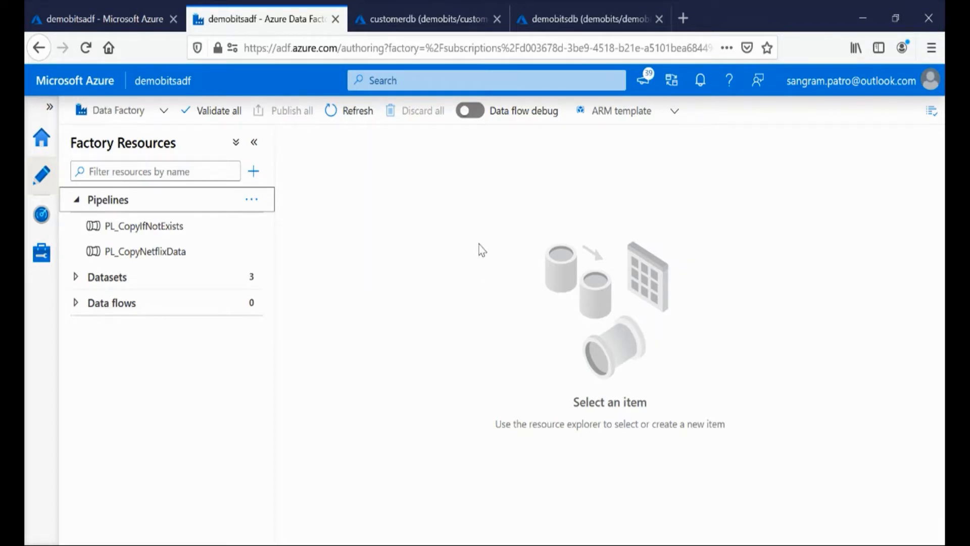
# Step: In the customerdb query editor, run only the create table dbo.orders statement, from OrderID through InsertDateTime
pyautogui.click(432, 20)
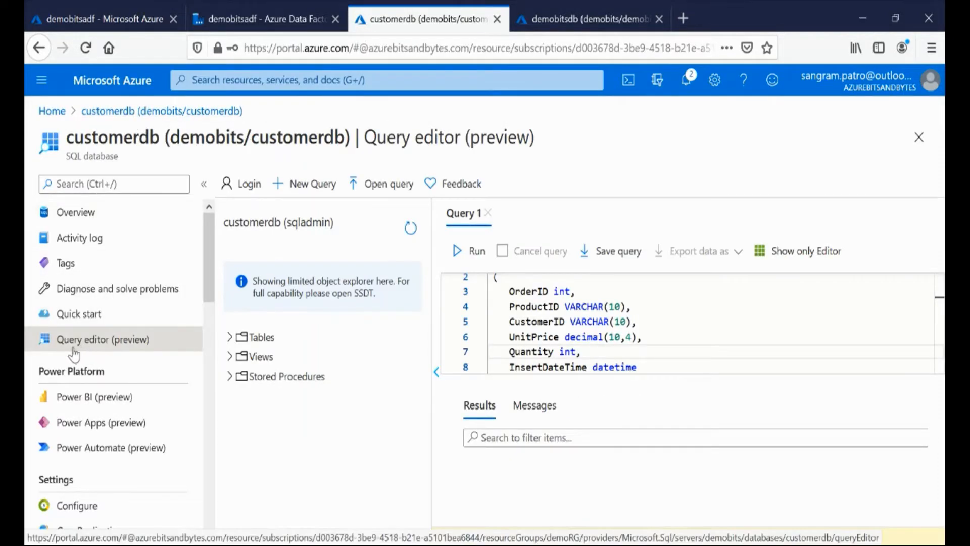
pyautogui.click(620, 324)
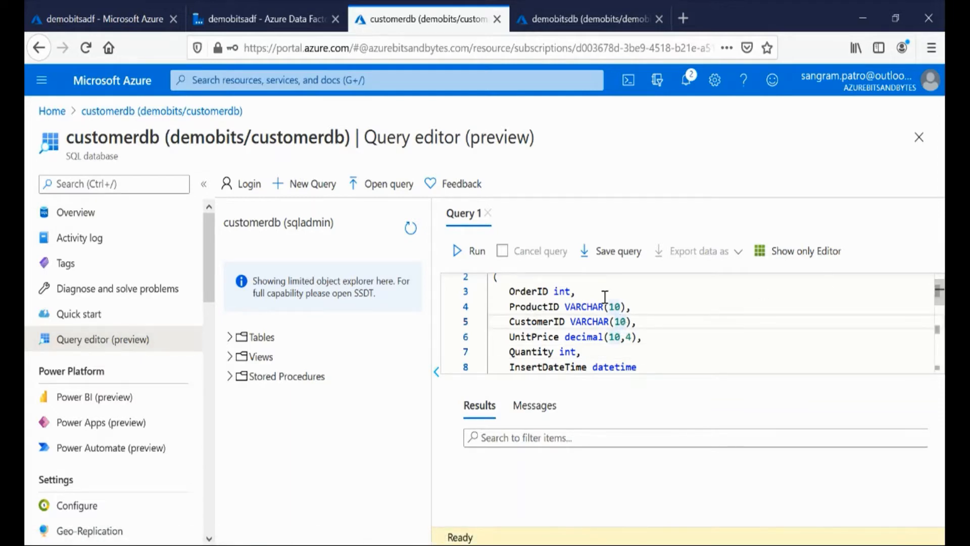
pyautogui.hotkey('ctrl', 'Home')
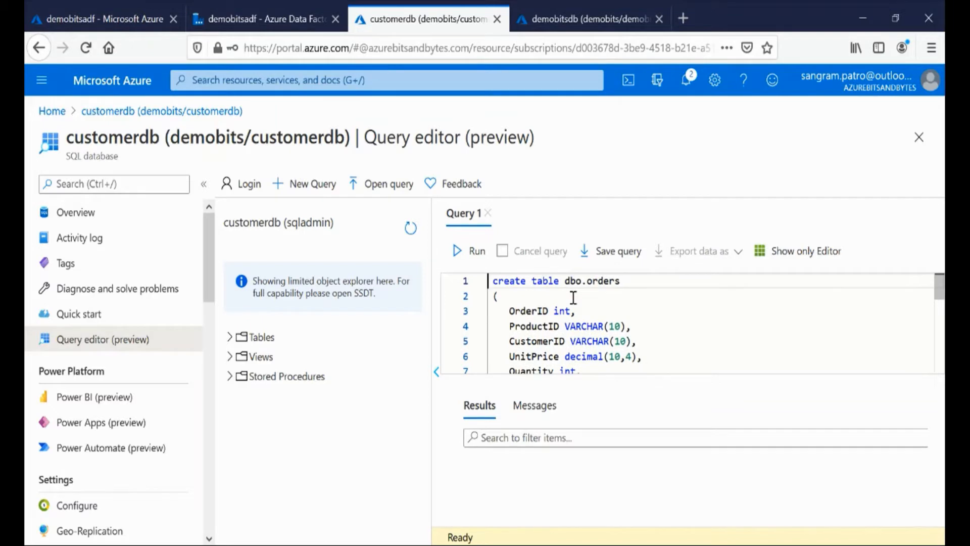
pyautogui.hotkey('shift', 'Down')
pyautogui.hotkey('shift', 'Down')
pyautogui.hotkey('shift', 'Down')
pyautogui.hotkey('shift', 'Down')
pyautogui.hotkey('shift', 'Down')
pyautogui.hotkey('shift', 'Down')
pyautogui.hotkey('shift', 'Down')
pyautogui.hotkey('shift', 'Down')
pyautogui.hotkey('shift', 'End')
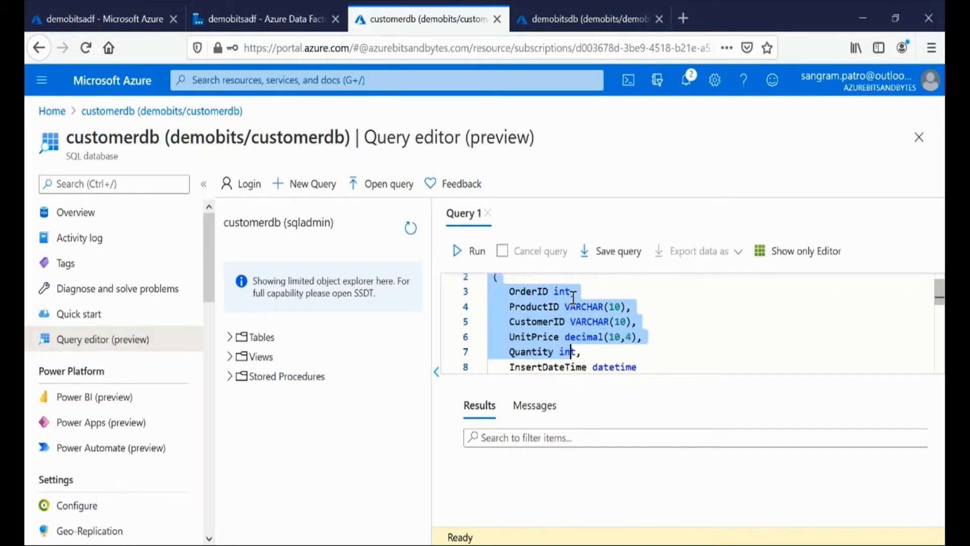
pyautogui.click(458, 251)
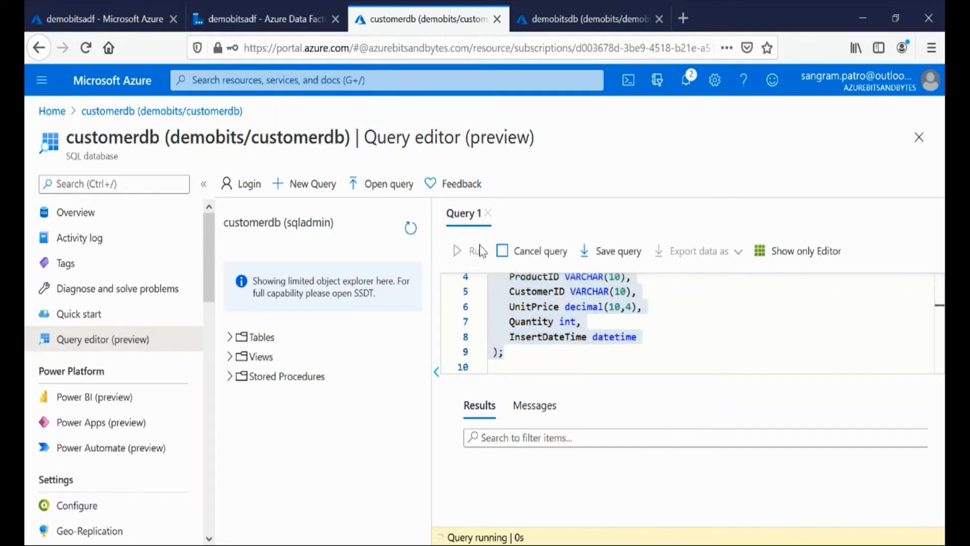
# Step: Run only the INSERT INTO dbo.orders statement that adds orders 1 to 4 to the customerdb table
pyautogui.click(537, 363)
pyautogui.hotkey('ctrl', 'v')
pyautogui.click(493, 290)
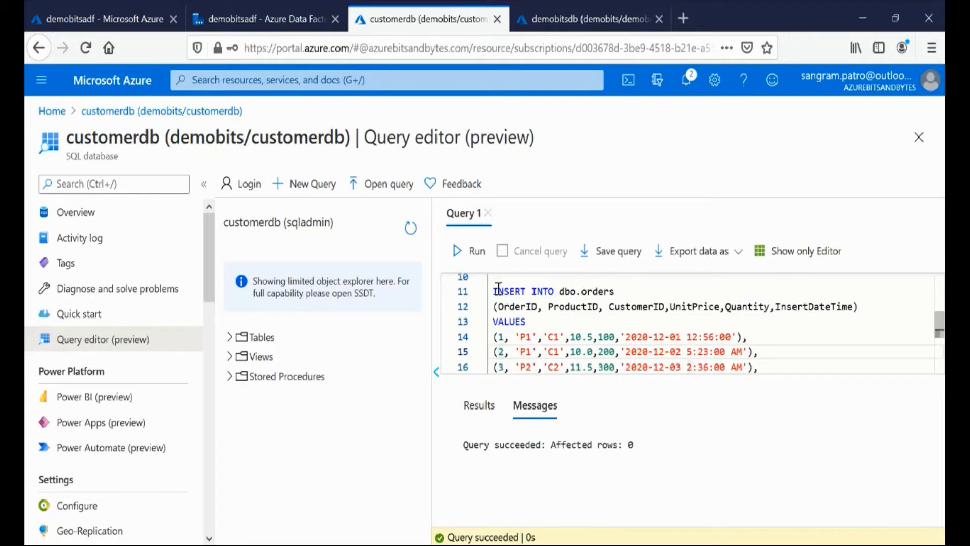
pyautogui.hotkey('shift', 'Down')
pyautogui.hotkey('shift', 'Down')
pyautogui.hotkey('shift', 'Down')
pyautogui.hotkey('shift', 'Down')
pyautogui.hotkey('shift', 'Down')
pyautogui.hotkey('shift', 'Down')
pyautogui.hotkey('shift', 'Down')
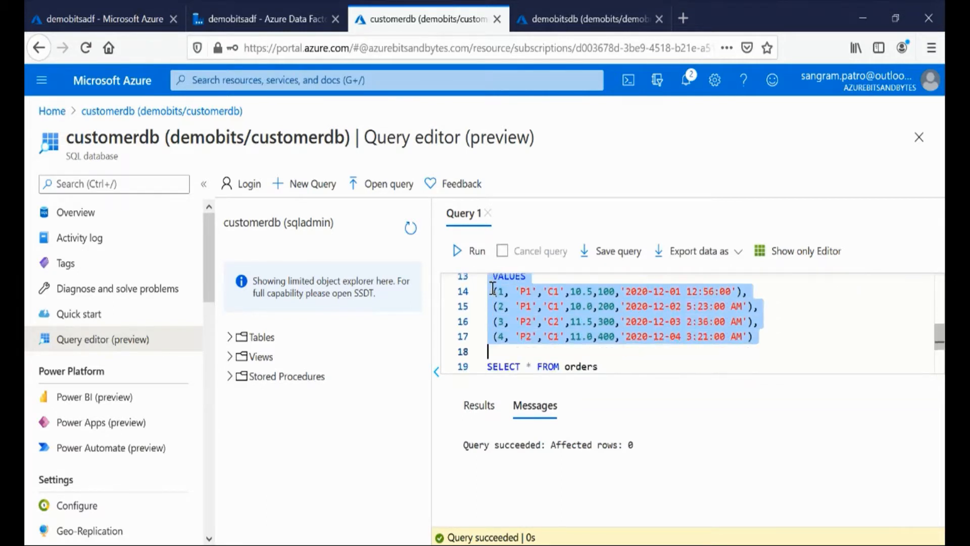
pyautogui.click(470, 250)
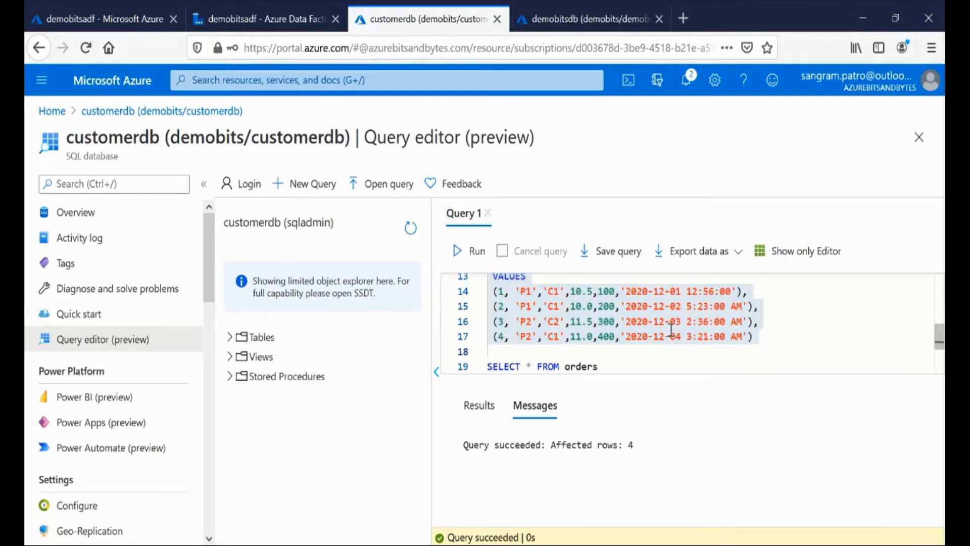
# Step: Run SELECT * FROM orders in customerdb and review the returned rows across to the InsertDateTime column
pyautogui.scroll(-3, 603, 370)
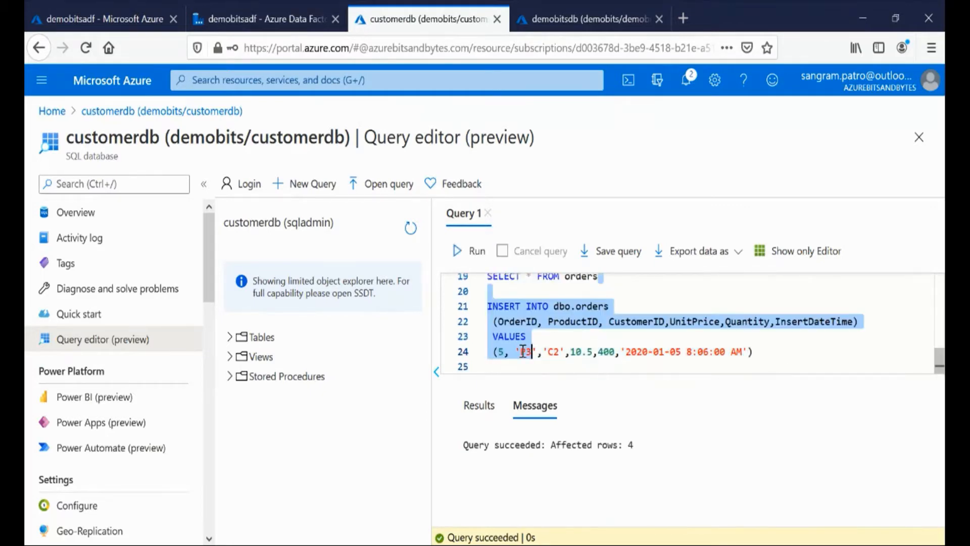
pyautogui.moveTo(599, 281); pyautogui.dragTo(487, 286)
pyautogui.click(462, 251)
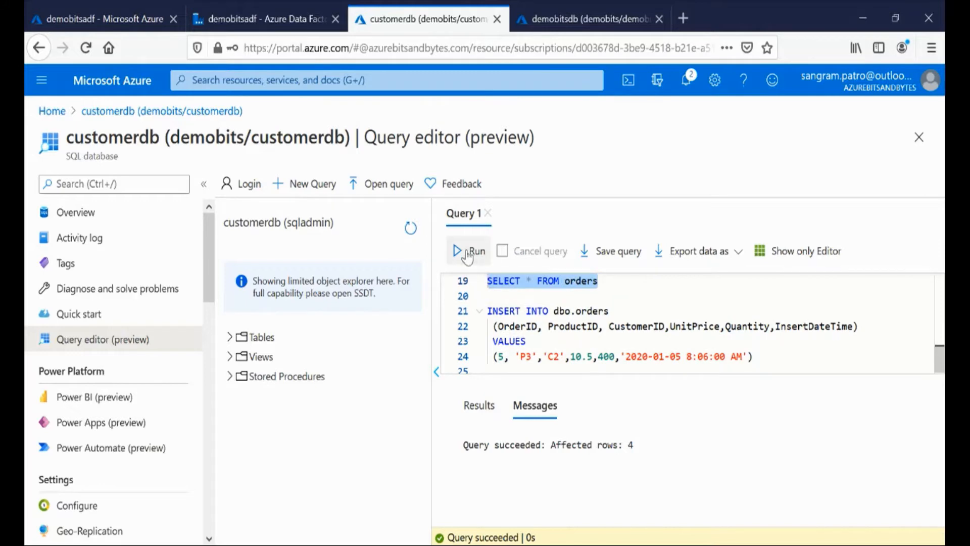
pyautogui.click(920, 464)
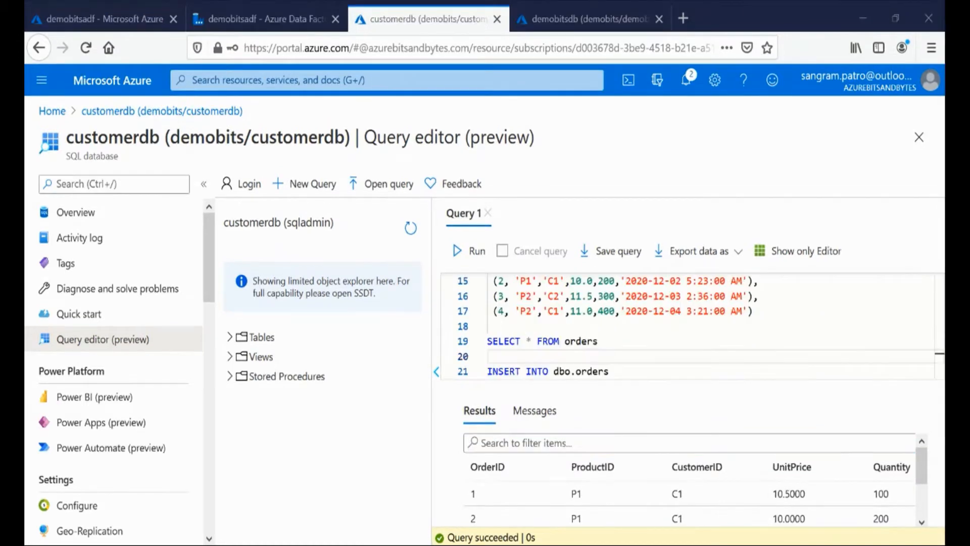
pyautogui.click(601, 493)
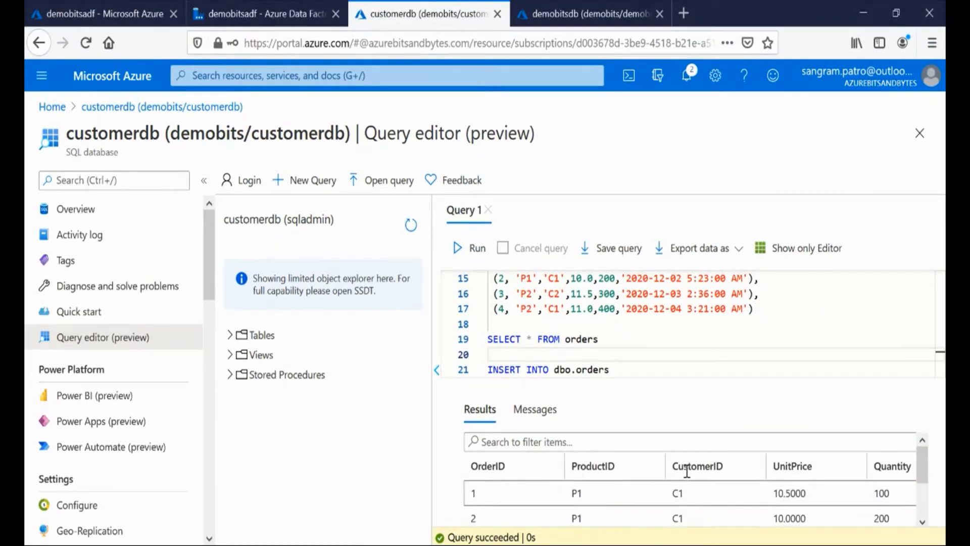
pyautogui.hscroll(3, 812, 510)
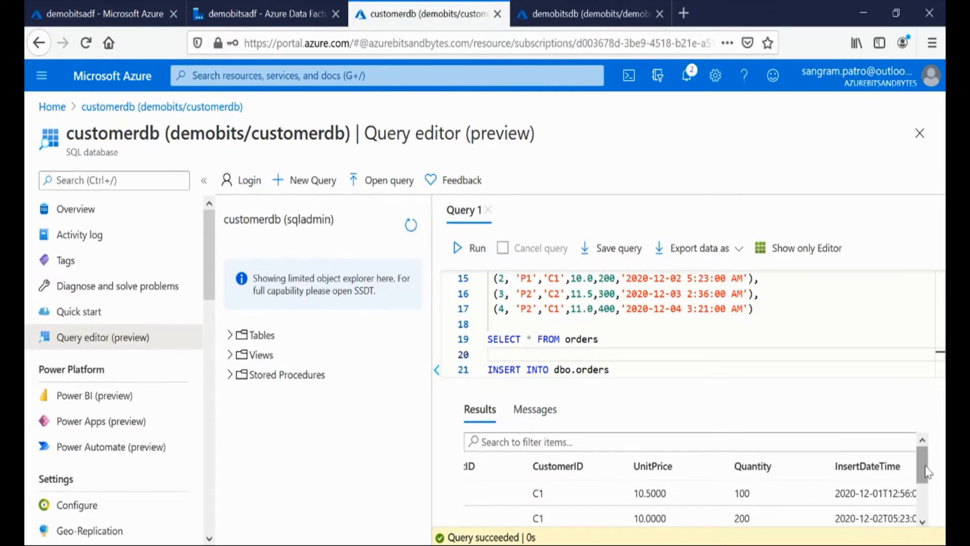
pyautogui.moveTo(928, 472); pyautogui.dragTo(930, 488)
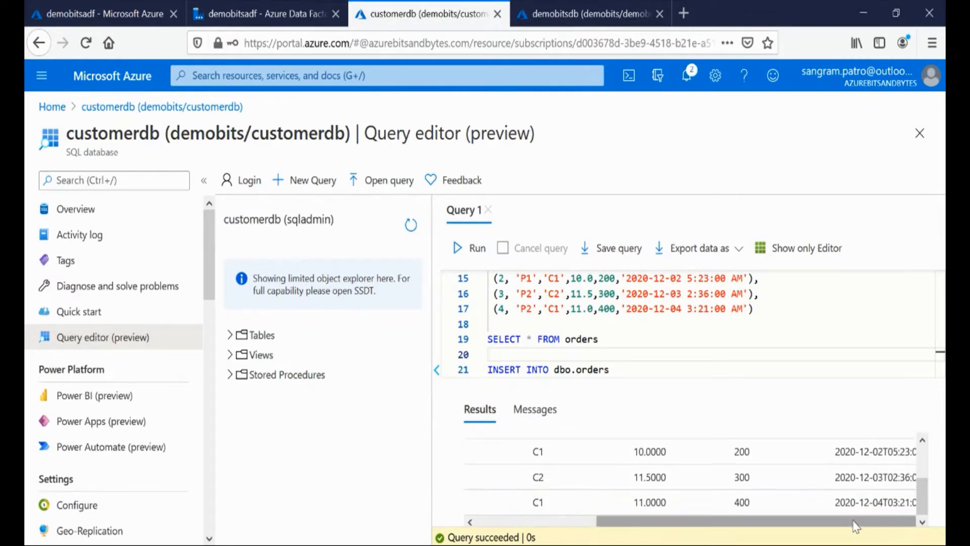
pyautogui.moveTo(921, 505); pyautogui.dragTo(928, 461)
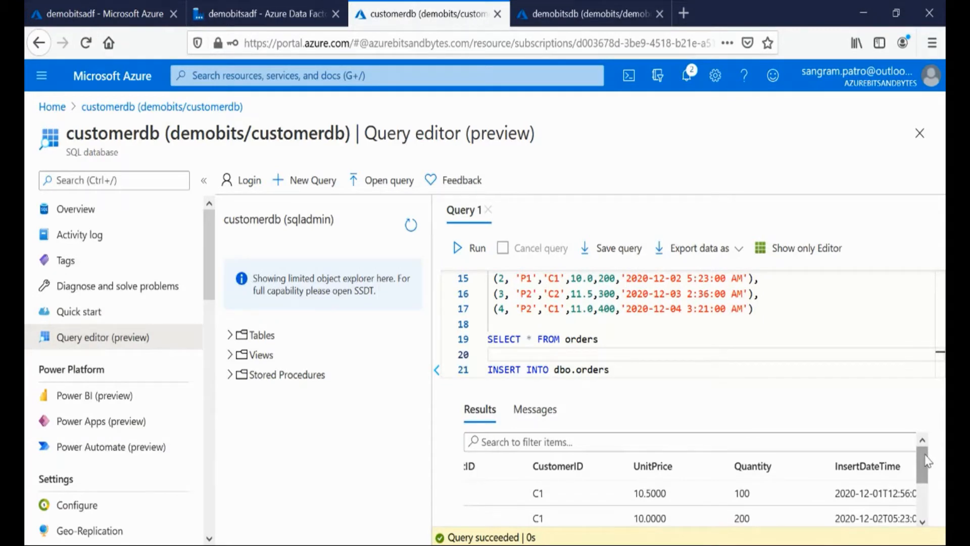
# Step: Switch to the demobitsdb query editor and run only its create table dbo.orders statement
pyautogui.click(621, 23)
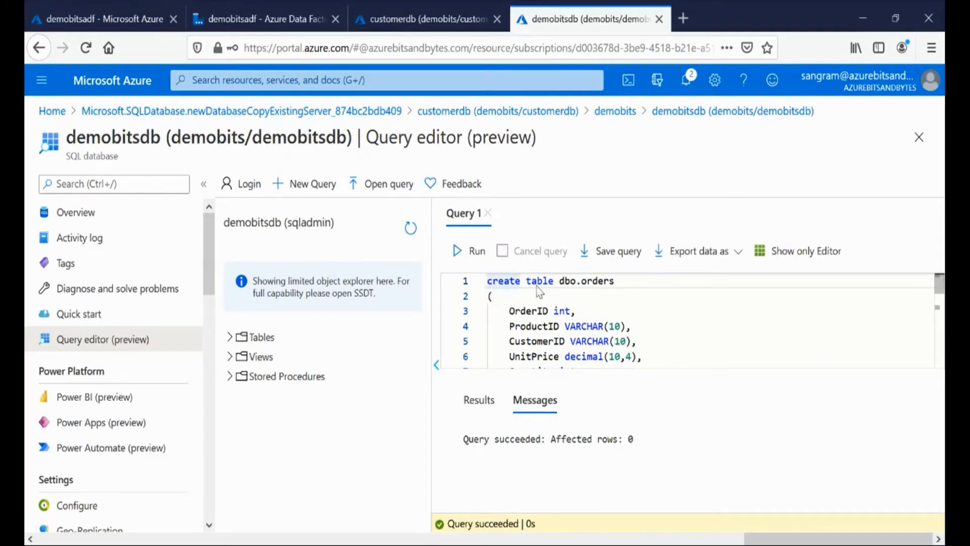
pyautogui.hotkey('shift', 'Down')
pyautogui.hotkey('shift', 'Down')
pyautogui.hotkey('shift', 'Down')
pyautogui.hotkey('shift', 'Down')
pyautogui.hotkey('shift', 'Down')
pyautogui.hotkey('shift', 'Down')
pyautogui.hotkey('shift', 'Down')
pyautogui.hotkey('shift', 'Down')
pyautogui.hotkey('shift', 'Down')
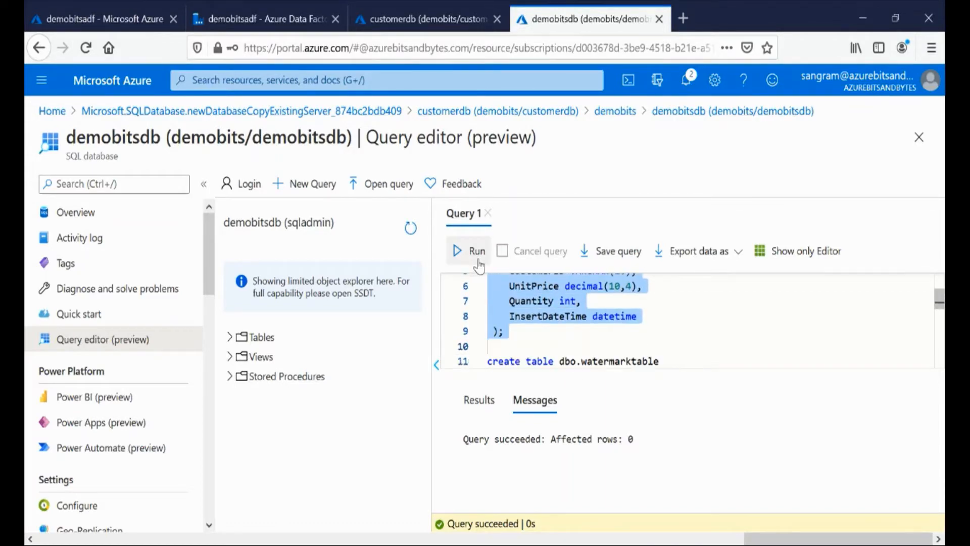
pyautogui.click(478, 253)
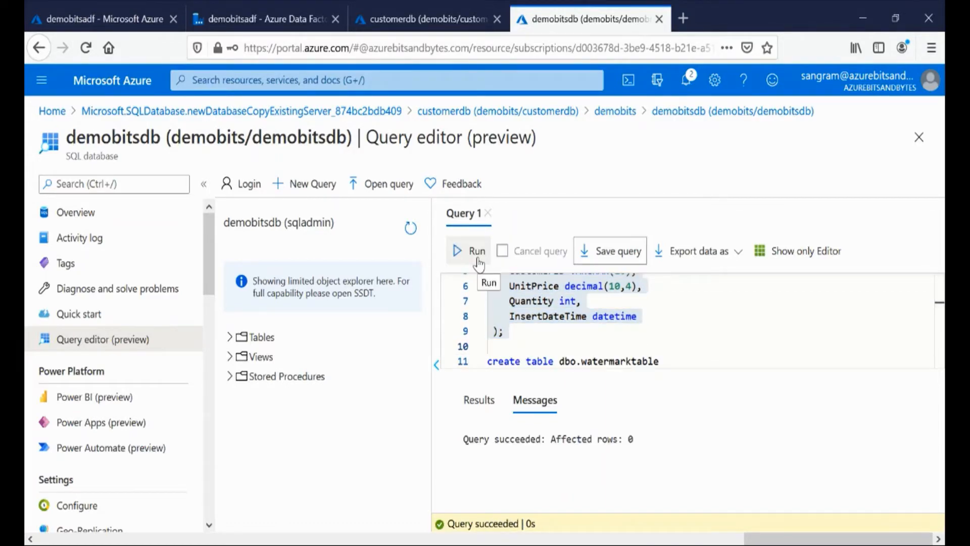
# Step: Create the dbo.watermarktable table in demobitsdb with columns TableName varchar(255) and WatermarkValue datetime by running its statement
pyautogui.click(502, 350)
pyautogui.hotkey('shift', 'Down')
pyautogui.hotkey('shift', 'Down')
pyautogui.hotkey('shift', 'Down')
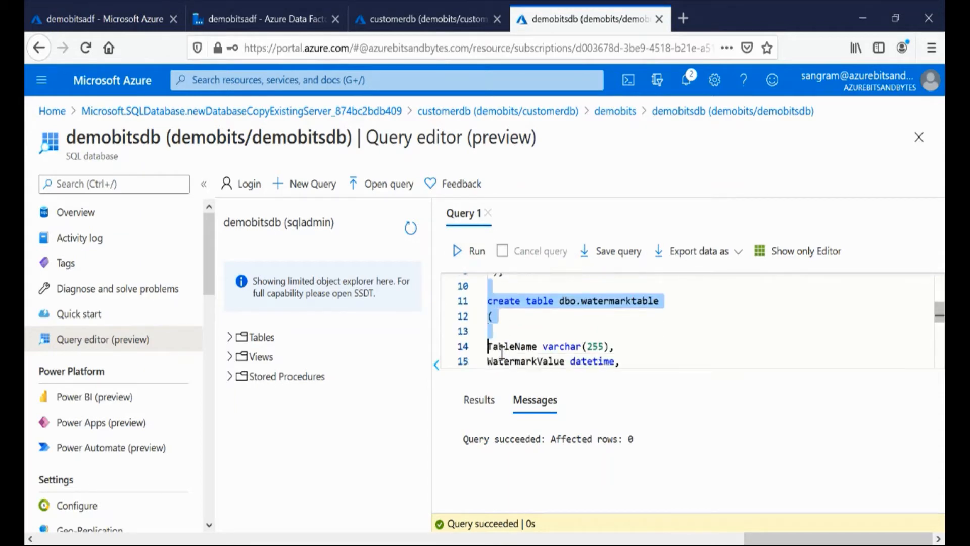
pyautogui.hotkey('shift', 'Down')
pyautogui.hotkey('shift', 'Down')
pyautogui.hotkey('shift', 'Down')
pyautogui.hotkey('shift', 'Down')
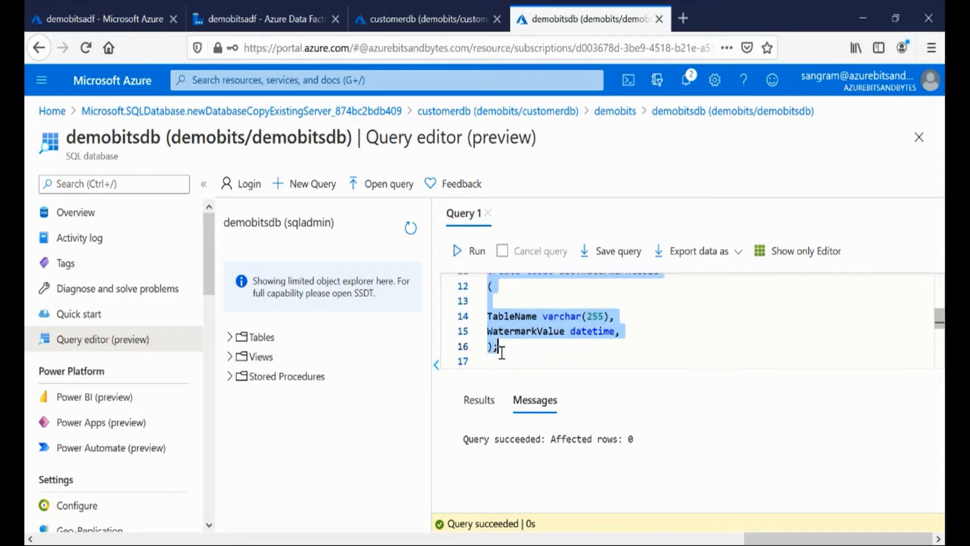
pyautogui.click(472, 253)
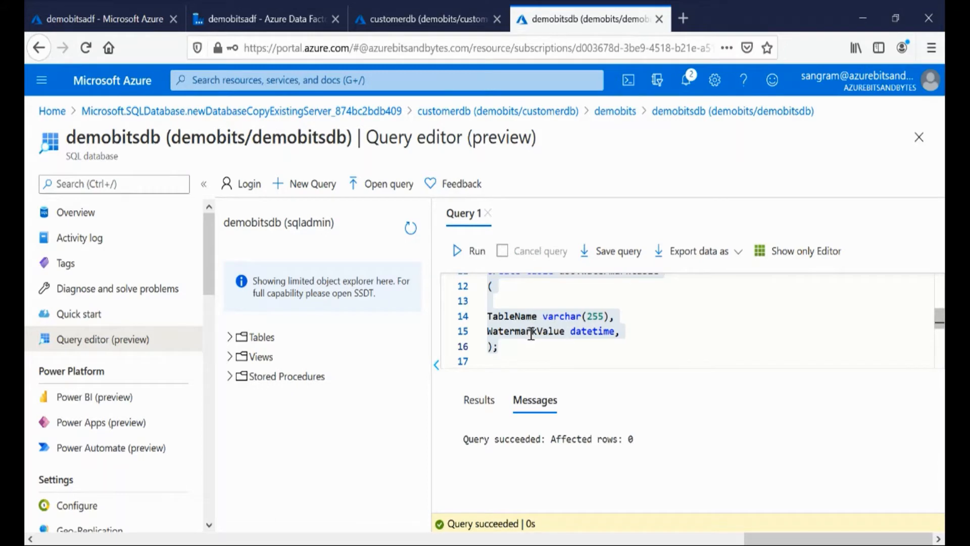
# Step: Insert the row ('orders','1900-01-01') into watermarktable by running only that INSERT statement
pyautogui.click(520, 348)
pyautogui.write("INSERT INTO watermarktable VALUES ('orders','1900-01-01')")
pyautogui.press('Return')
pyautogui.moveTo(662, 332); pyautogui.dragTo(486, 315)
pyautogui.click(467, 252)
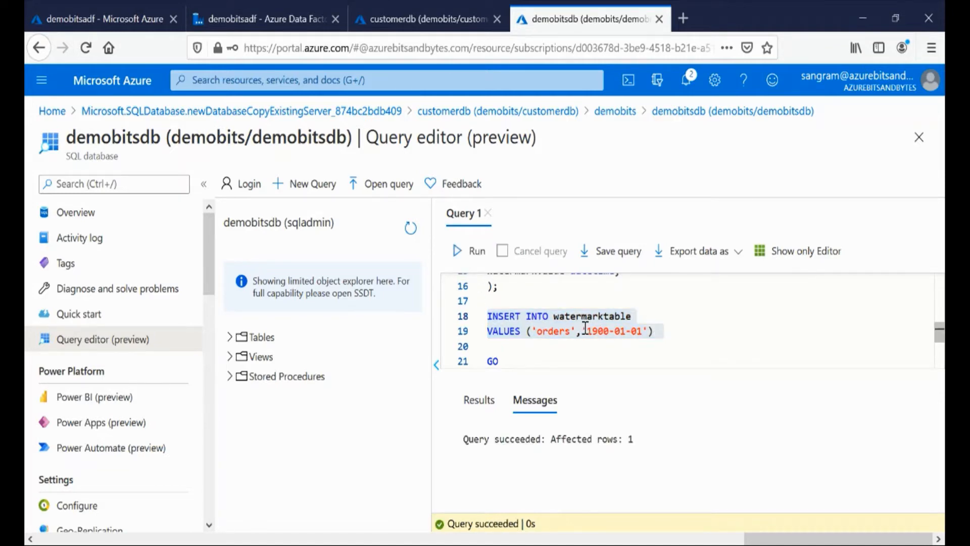
pyautogui.moveTo(539, 332); pyautogui.dragTo(604, 337)
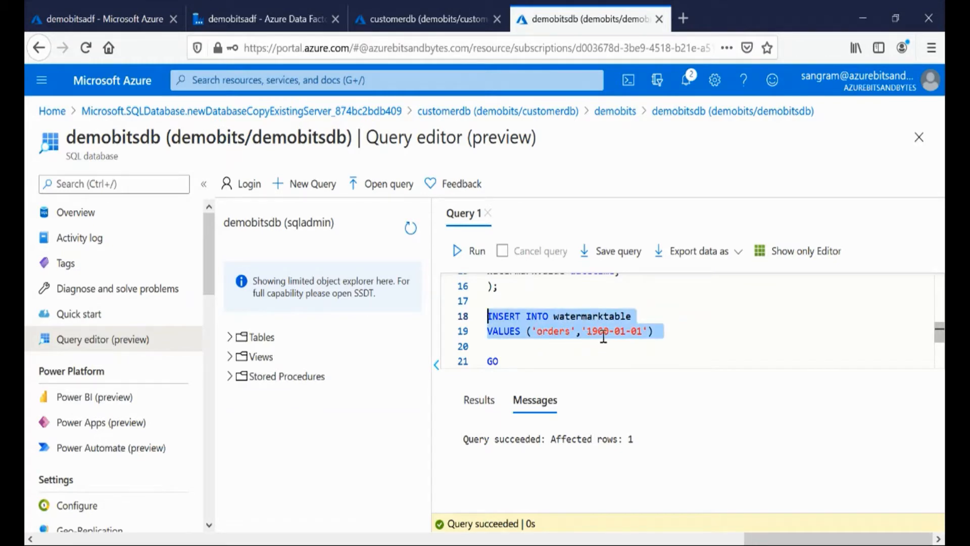
pyautogui.click(673, 340)
pyautogui.press('Down')
pyautogui.press('Down')
pyautogui.hotkey('shift', 'Down')
pyautogui.hotkey('shift', 'Down')
pyautogui.hotkey('shift', 'Down')
pyautogui.hotkey('shift', 'Down')
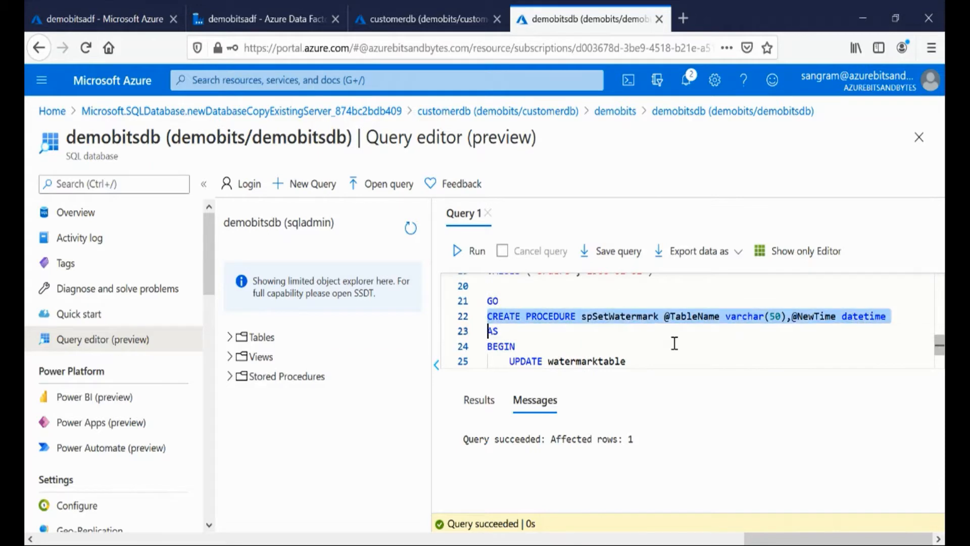
pyautogui.hotkey('shift', 'Down')
pyautogui.hotkey('shift', 'Down')
pyautogui.hotkey('shift', 'Down')
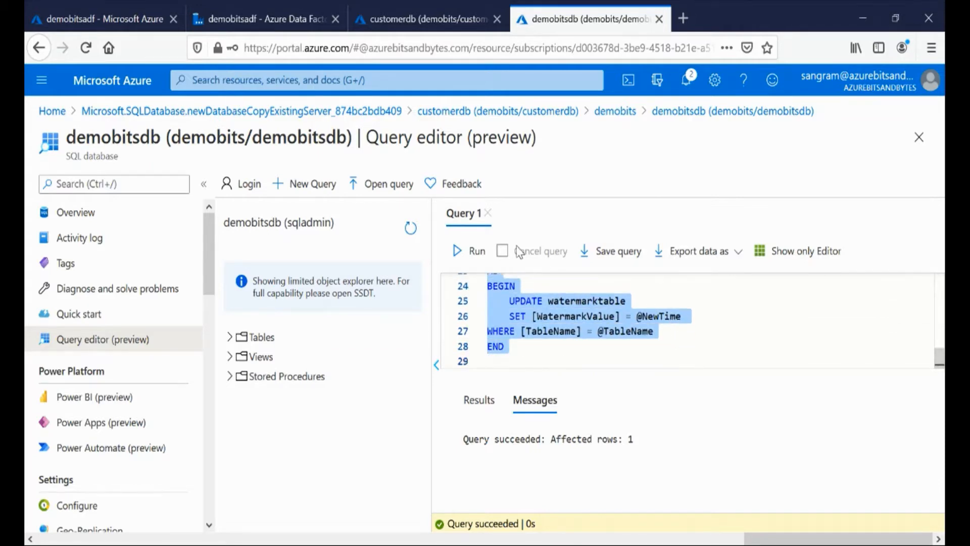
pyautogui.click(477, 251)
pyautogui.press('Up')
pyautogui.press('Up')
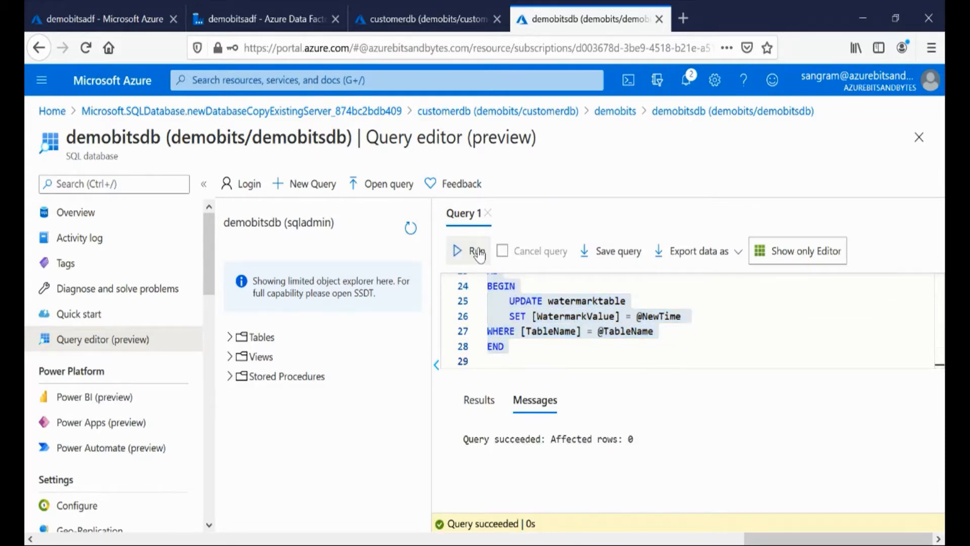
pyautogui.click(603, 317)
pyautogui.press('Up')
pyautogui.press('Up')
pyautogui.press('Up')
pyautogui.press('Up')
pyautogui.press('Up')
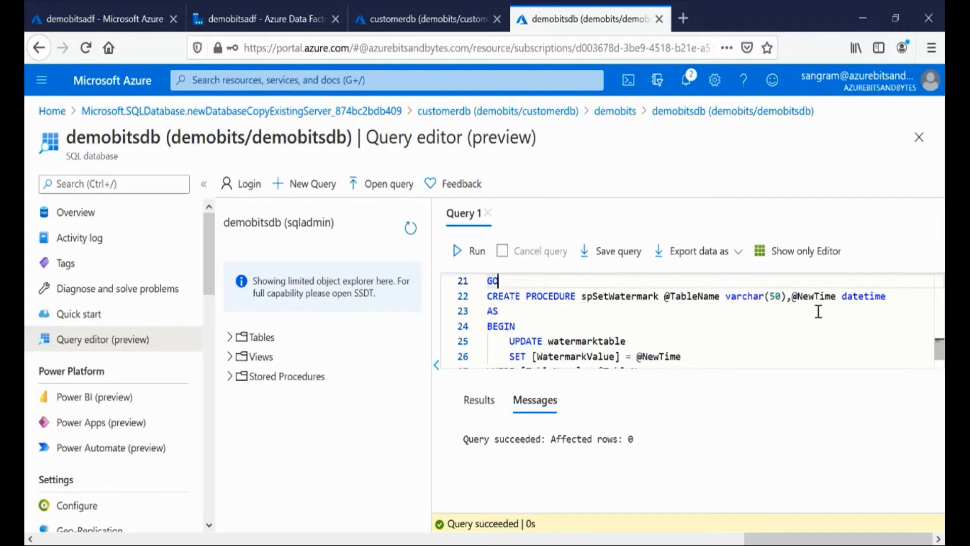
pyautogui.doubleClick(815, 295)
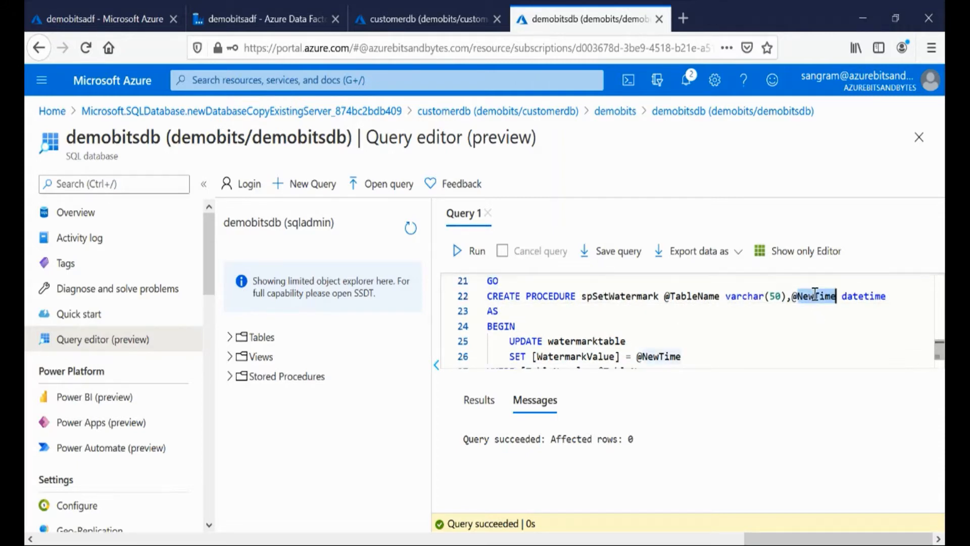
pyautogui.doubleClick(703, 296)
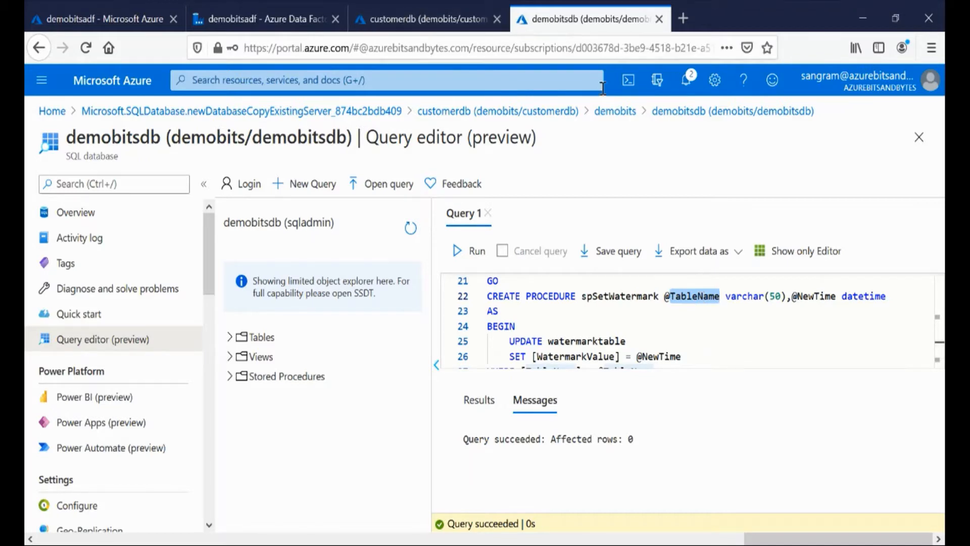
# Step: Switch to the demobitsadf data factory and start a new linked service of type Azure SQL Database
pyautogui.click(292, 11)
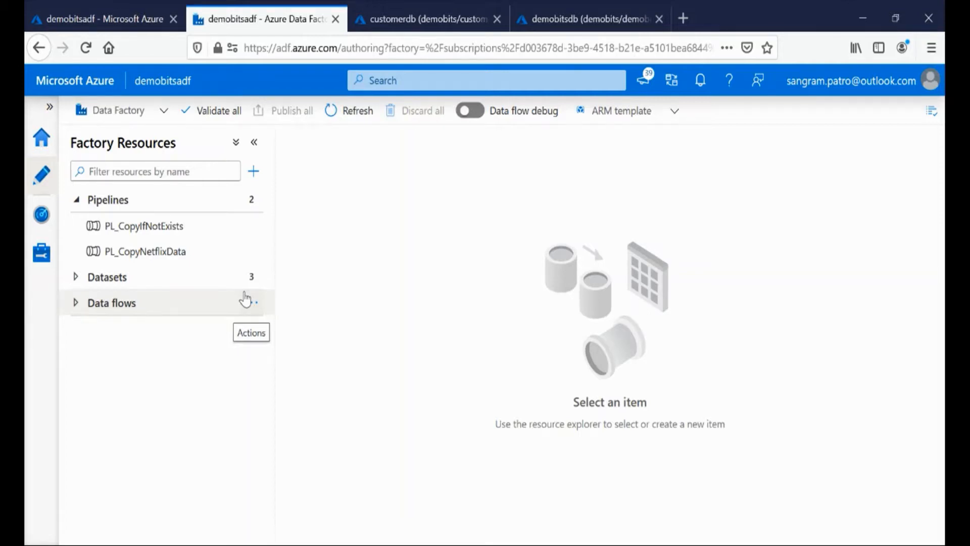
pyautogui.click(36, 255)
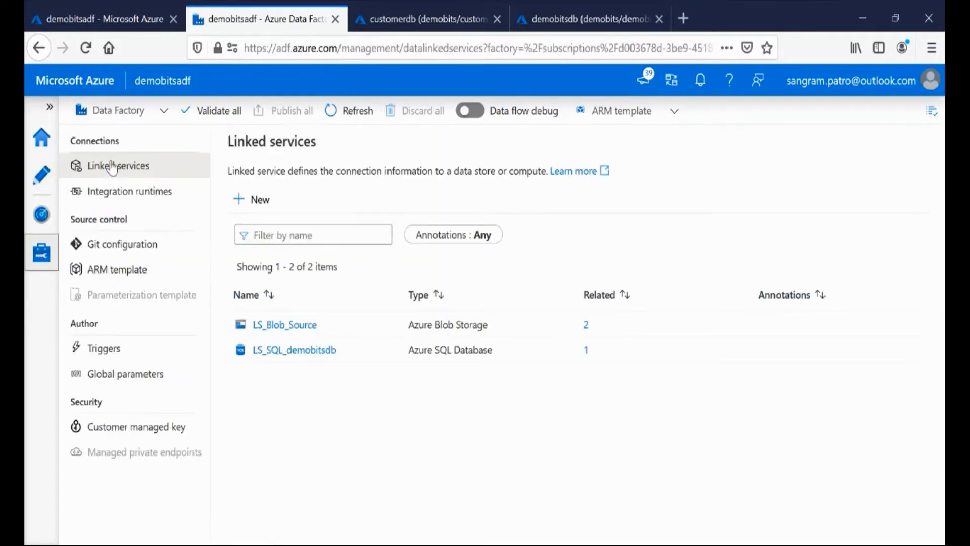
pyautogui.click(249, 202)
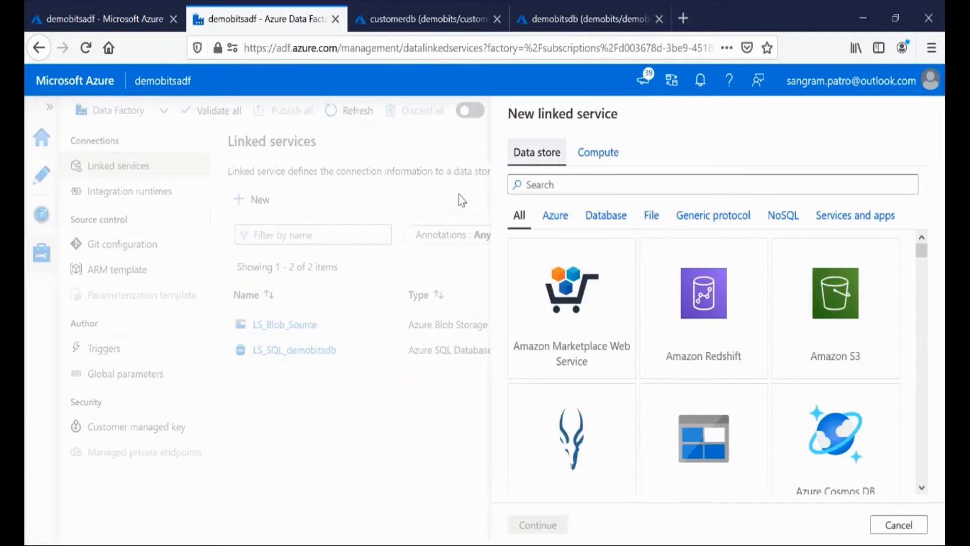
pyautogui.write('azure sq')
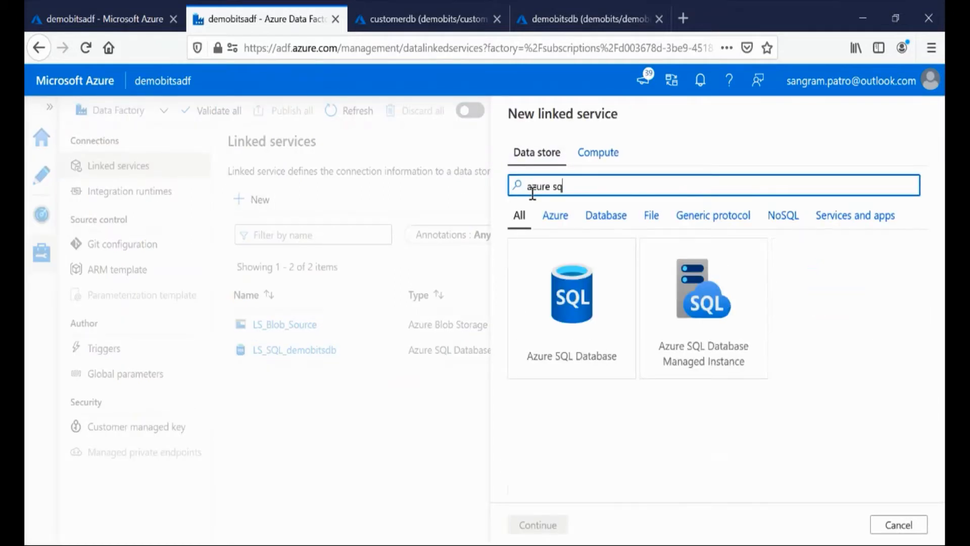
pyautogui.click(577, 338)
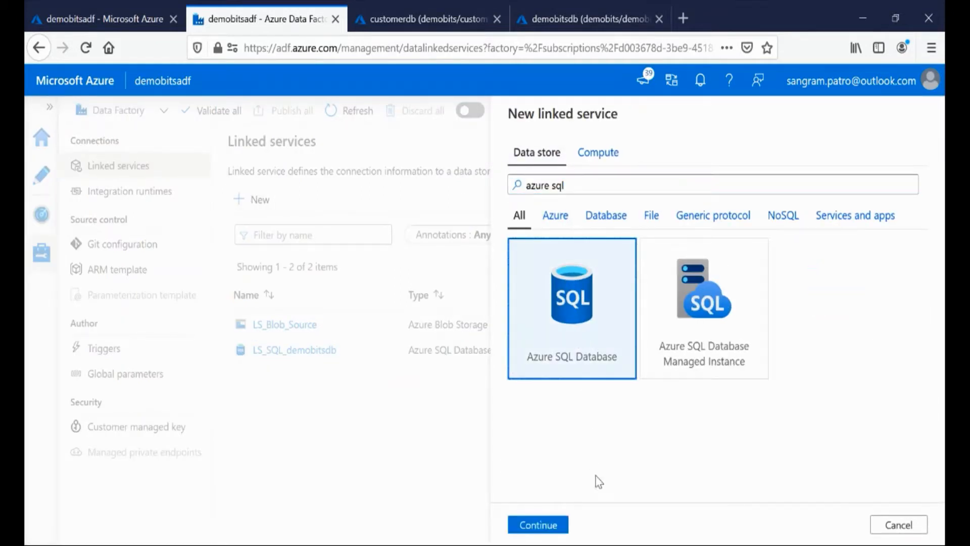
pyautogui.click(560, 528)
# Step: Name the new Azure SQL Database linked service LS_SQL_CustomerDB
pyautogui.doubleClick(610, 161)
pyautogui.write('LS_')
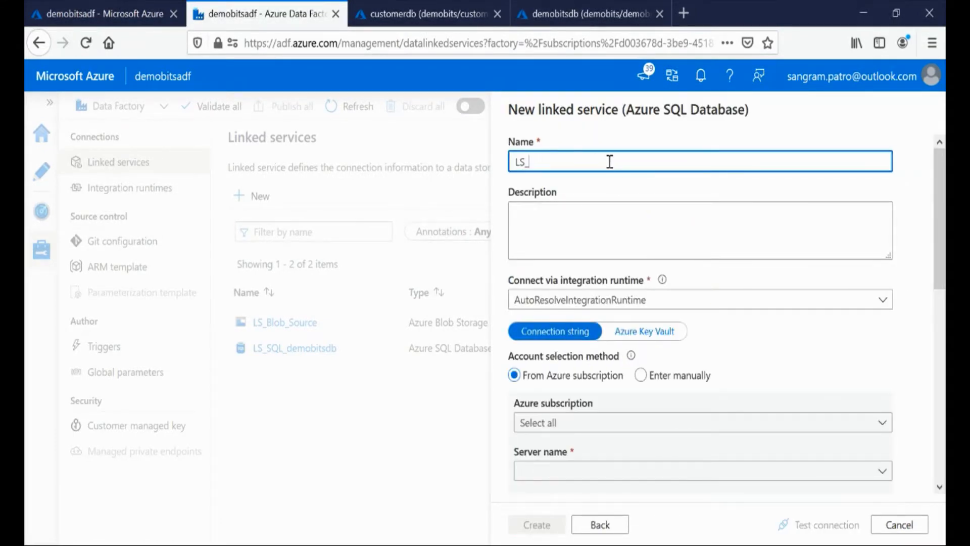
pyautogui.write('SQL_)')
pyautogui.press('BackSpace')
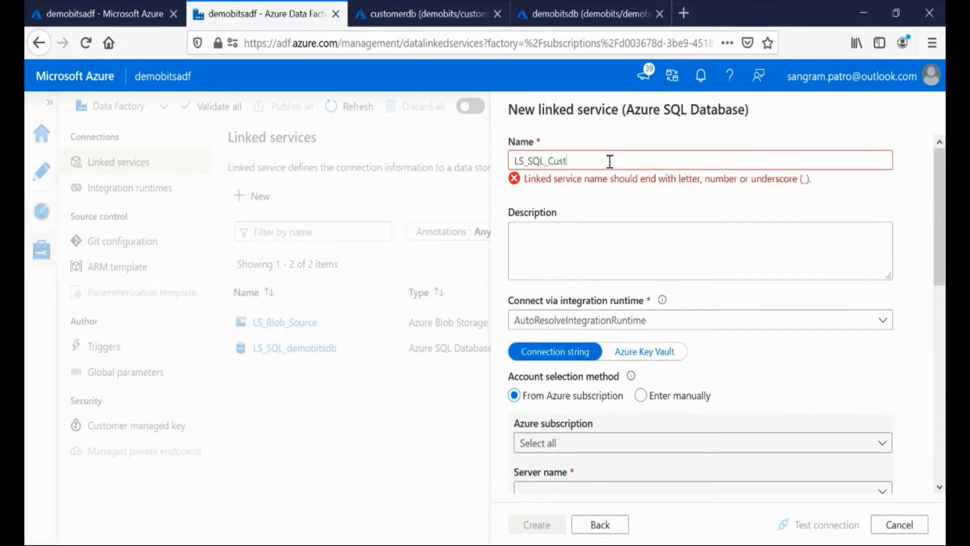
pyautogui.write('CustomerDB')
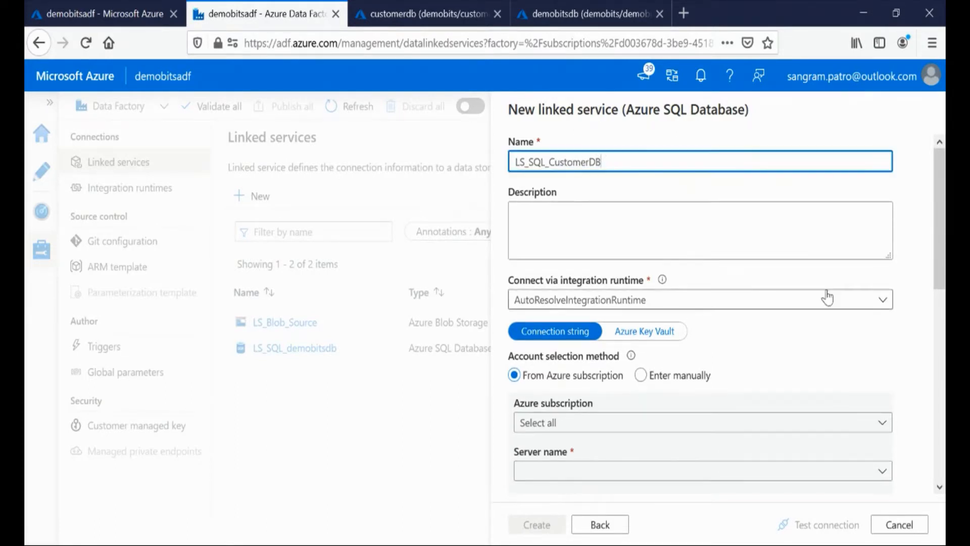
# Step: Point the linked service to the AzureBitsandBytes subscription, the demobits server and the customerdb database
pyautogui.scroll(-3, 727, 282)
pyautogui.click(600, 289)
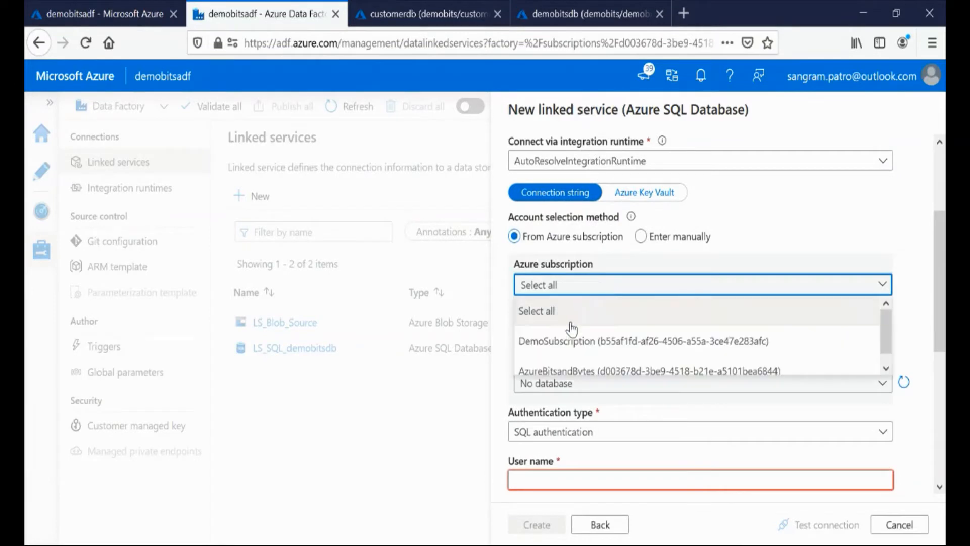
pyautogui.click(567, 368)
pyautogui.click(577, 341)
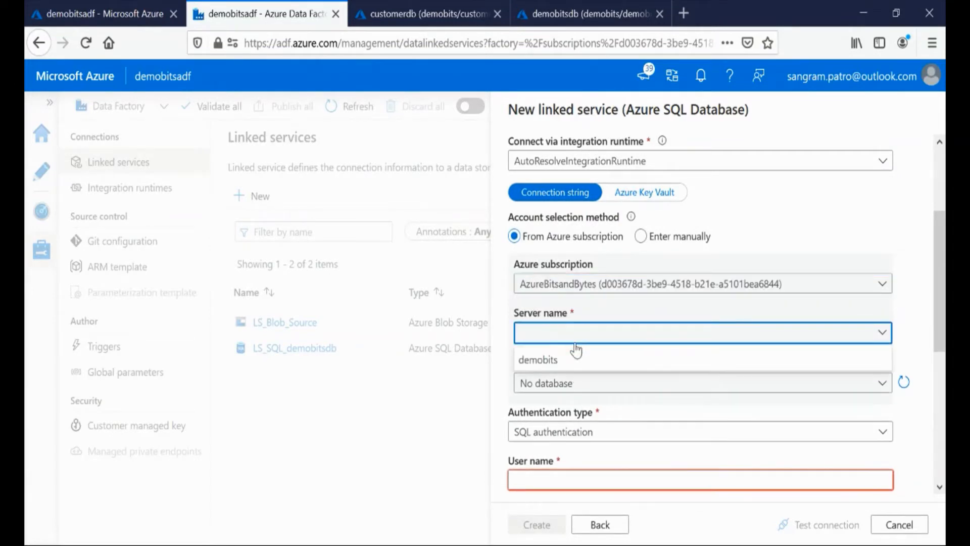
pyautogui.click(574, 360)
pyautogui.click(576, 387)
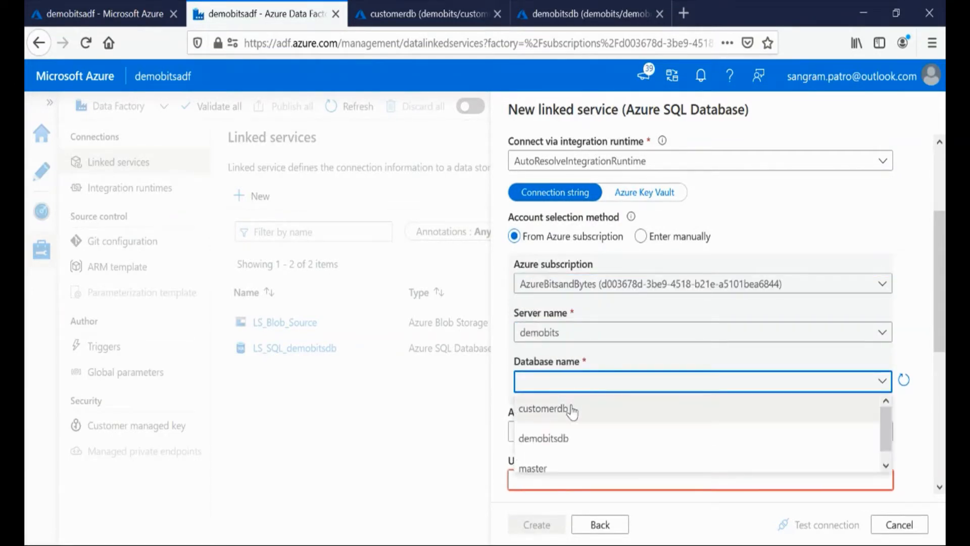
pyautogui.click(570, 408)
# Step: Enter the user name sqladmin and the account password, test the connection, and create the linked service
pyautogui.scroll(-3, 600, 301)
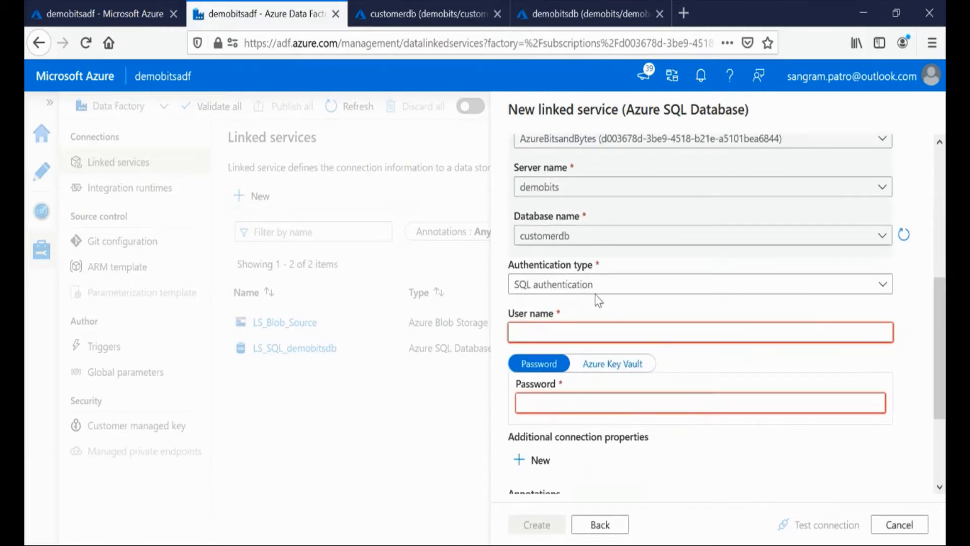
pyautogui.click(576, 332)
pyautogui.write('sqladmin')
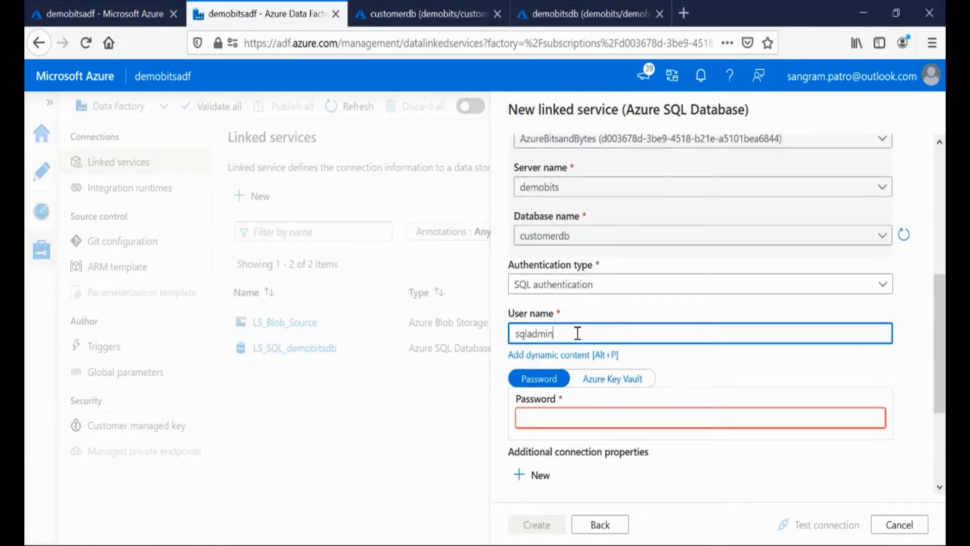
pyautogui.click(574, 417)
pyautogui.write('••')
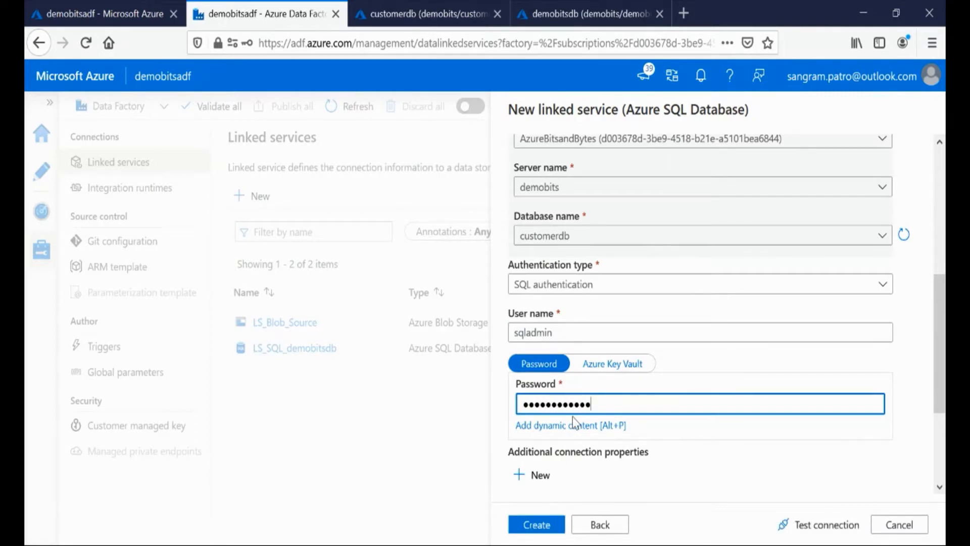
pyautogui.click(808, 523)
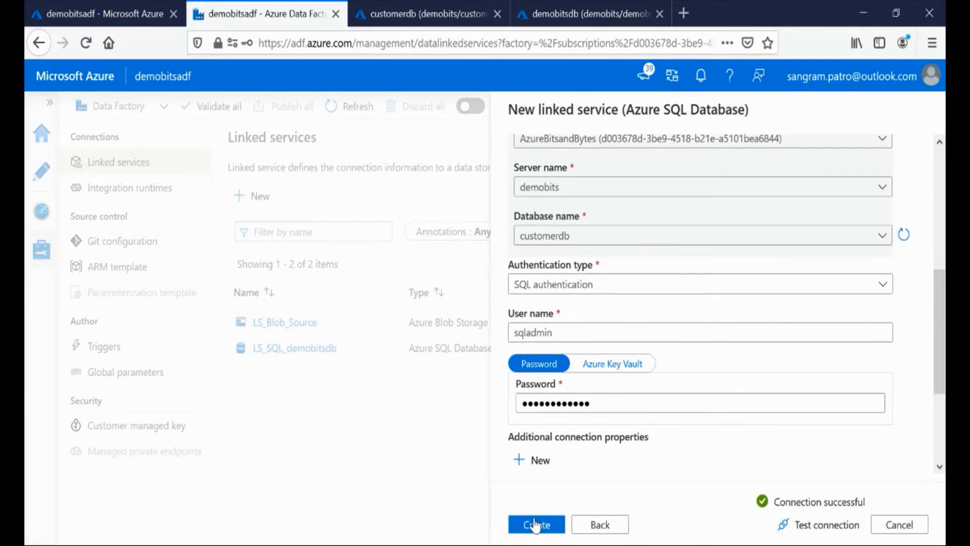
pyautogui.click(537, 526)
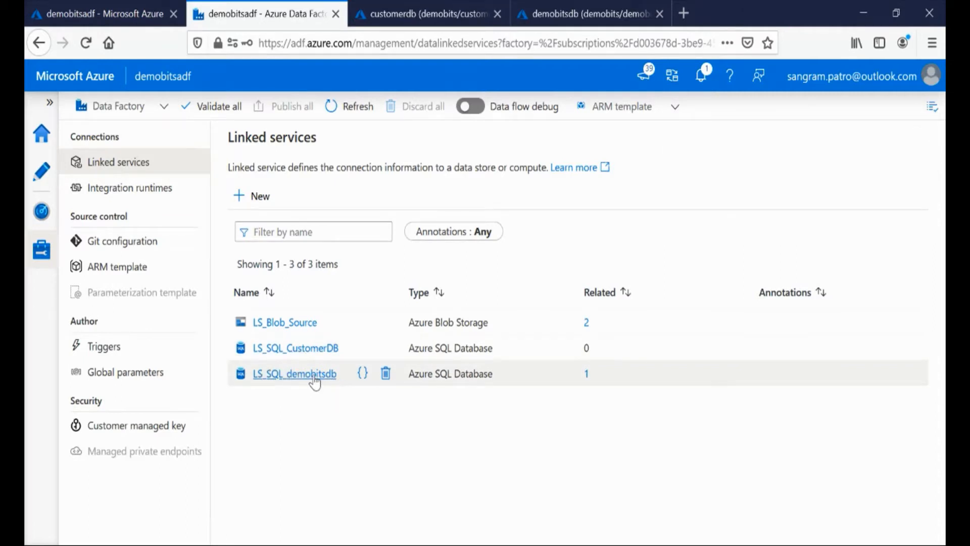
# Step: Test the connection of the existing LS_SQL_demobitsdb linked service and close it without changes
pyautogui.click(314, 373)
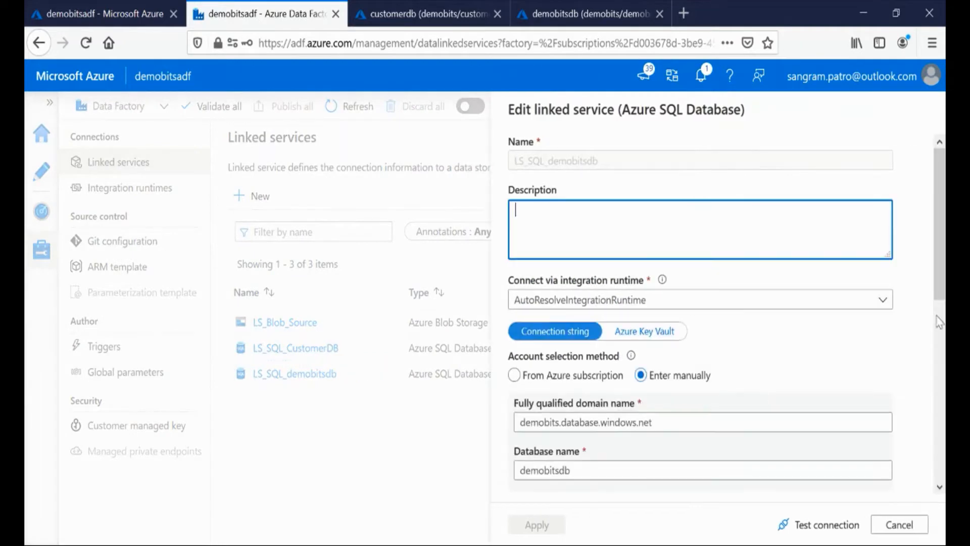
pyautogui.scroll(-5, 784, 379)
pyautogui.click(823, 526)
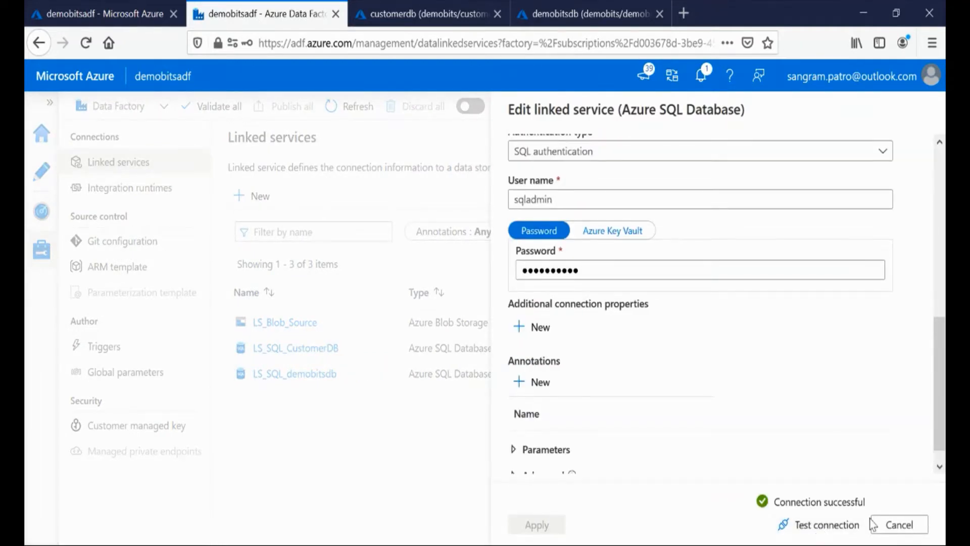
pyautogui.click(892, 526)
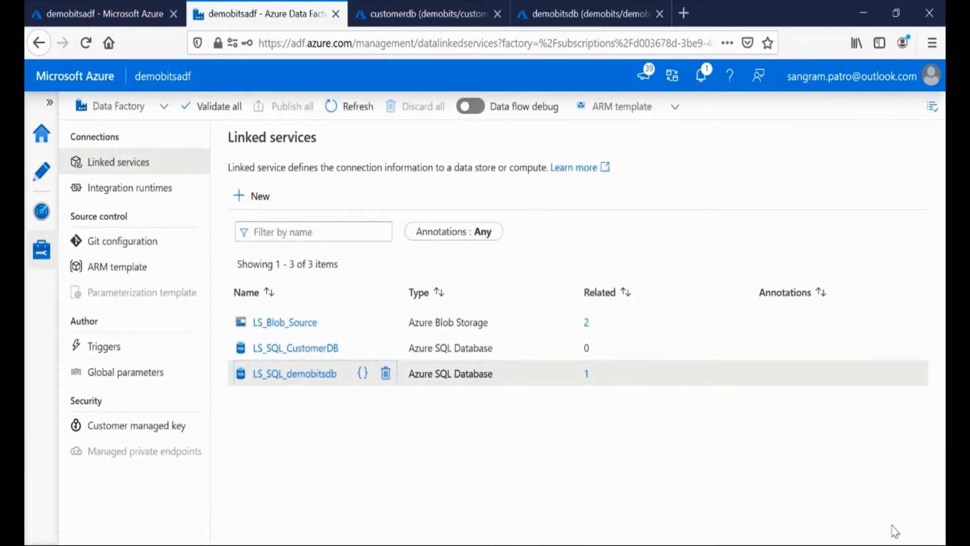
# Step: Go to the factory's authoring area and start a new dataset of type Azure SQL Database
pyautogui.click(42, 174)
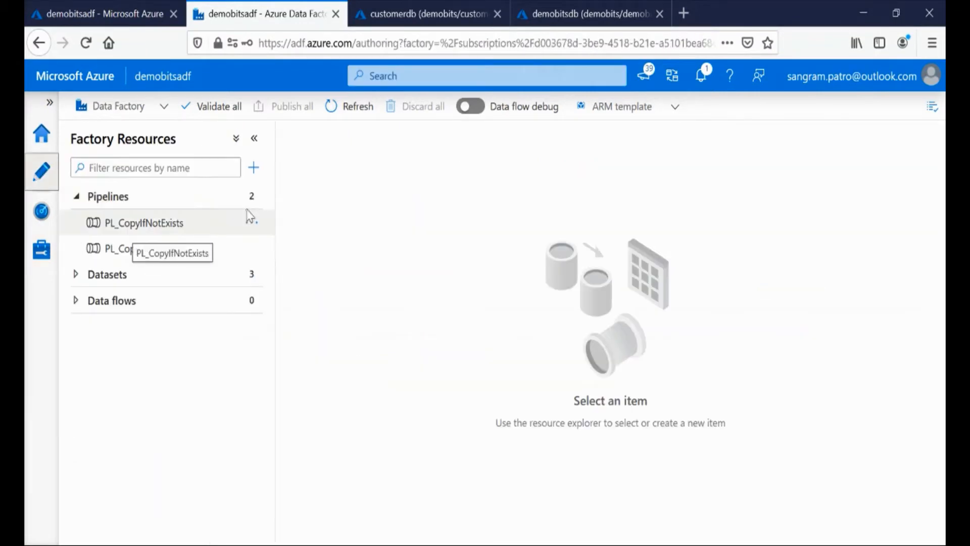
pyautogui.click(78, 275)
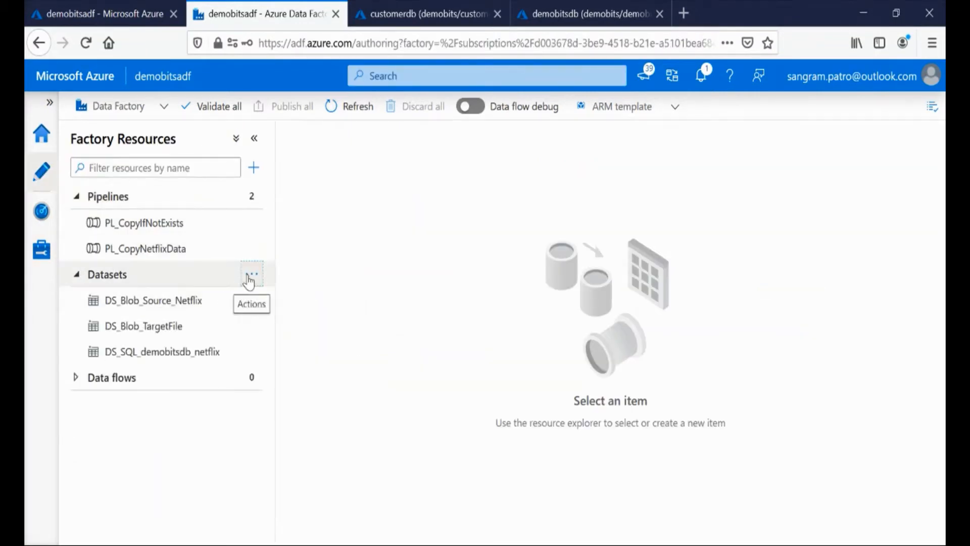
pyautogui.click(251, 274)
pyautogui.click(280, 301)
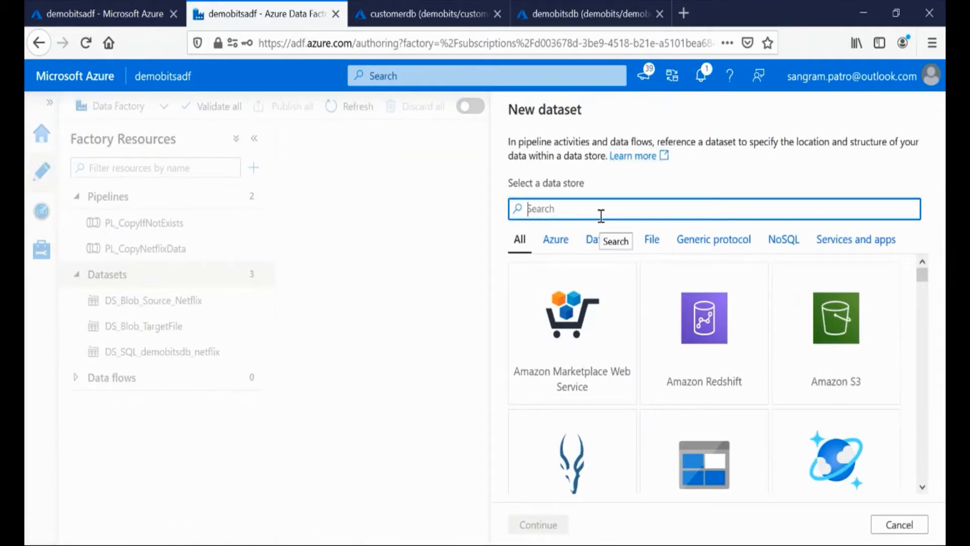
pyautogui.write('azure sql')
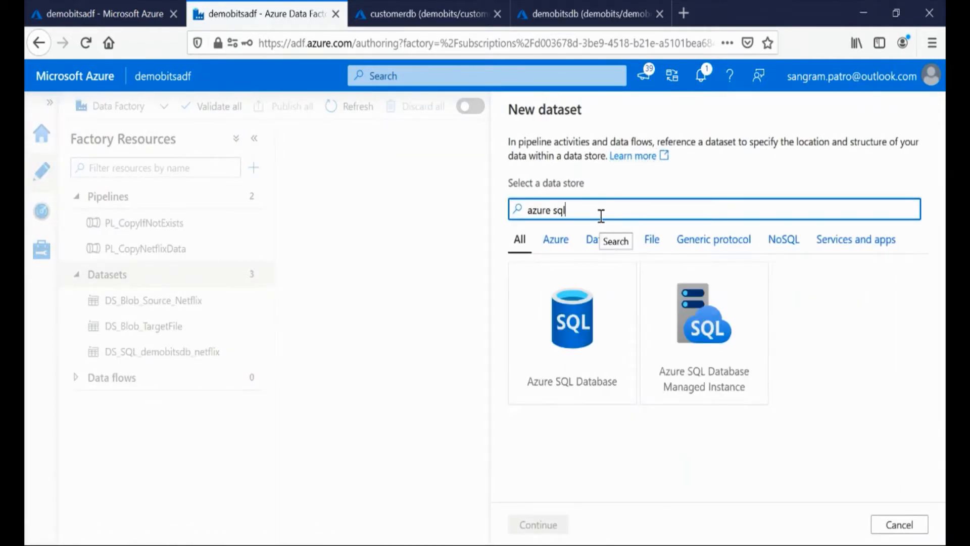
pyautogui.click(564, 359)
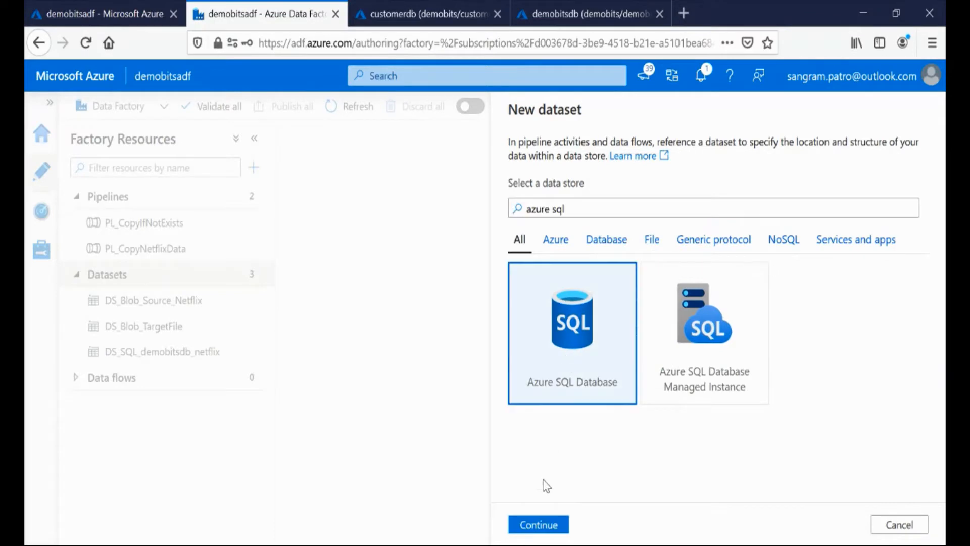
pyautogui.click(539, 526)
# Step: Name the dataset DS_SQL_CustomerDB_Orders and assign it the LS_SQL_CustomerDB linked service
pyautogui.click(615, 159)
pyautogui.write('DS')
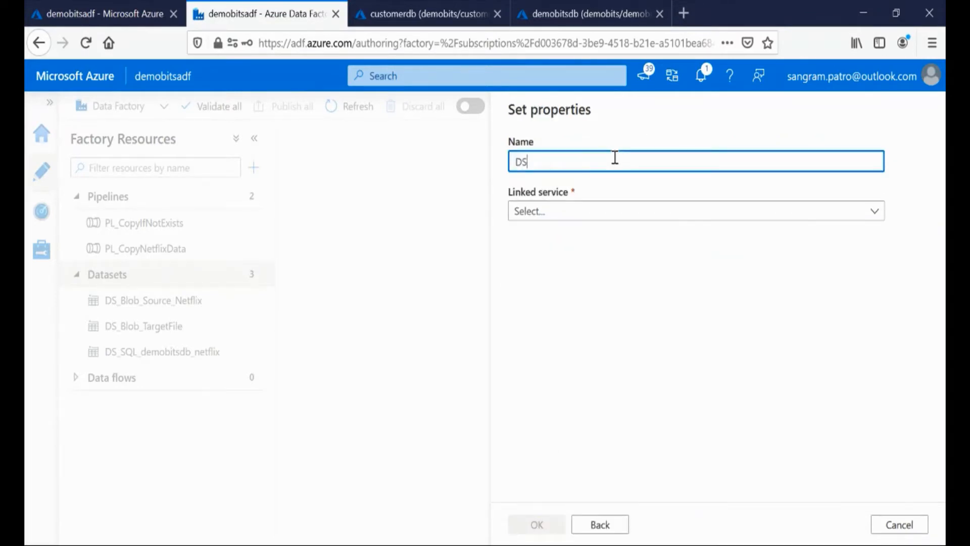
pyautogui.write('_SQL_Cust')
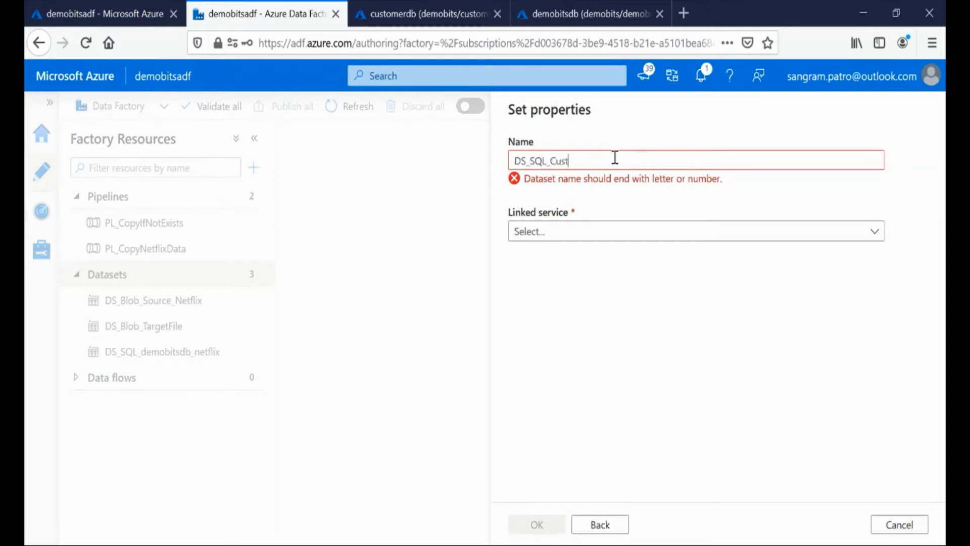
pyautogui.write('omerDB_O')
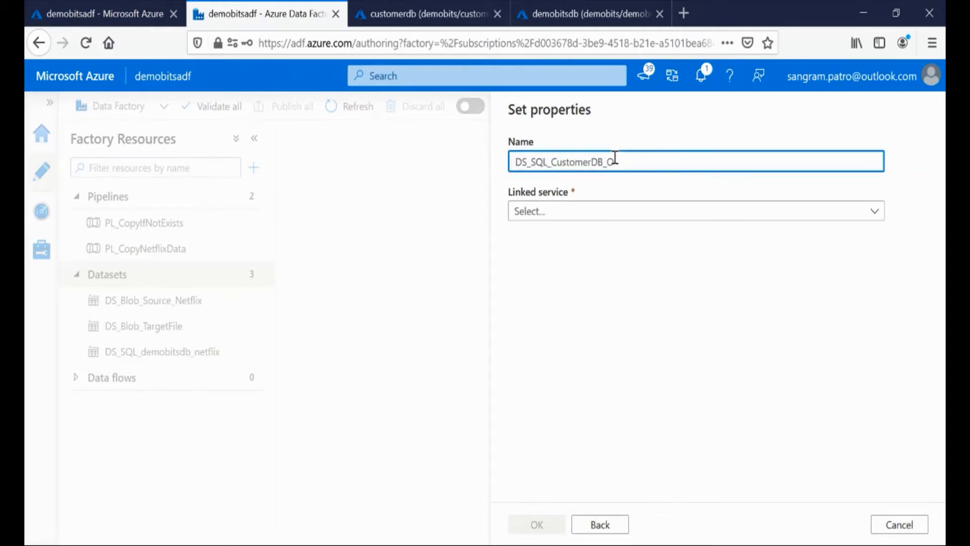
pyautogui.click(585, 208)
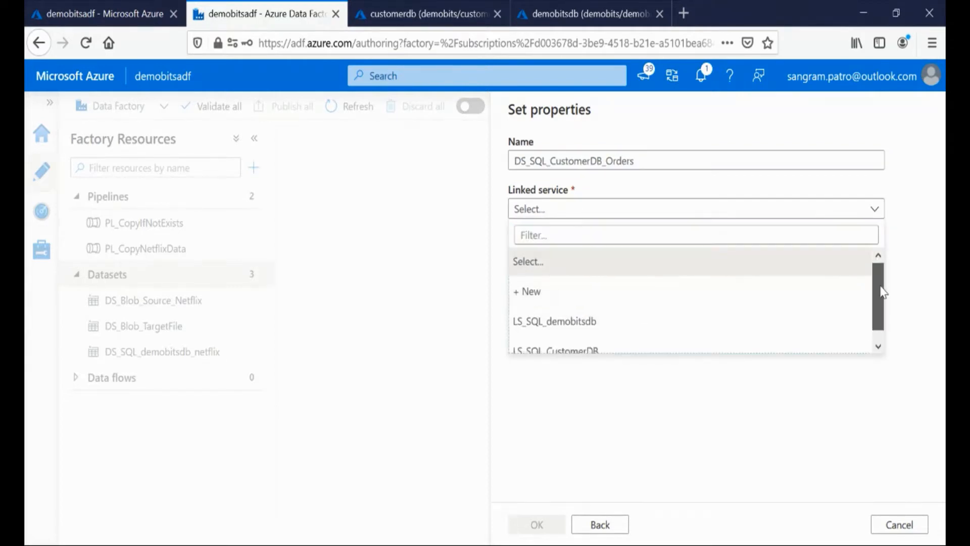
pyautogui.scroll(-1, 879, 283)
pyautogui.click(586, 337)
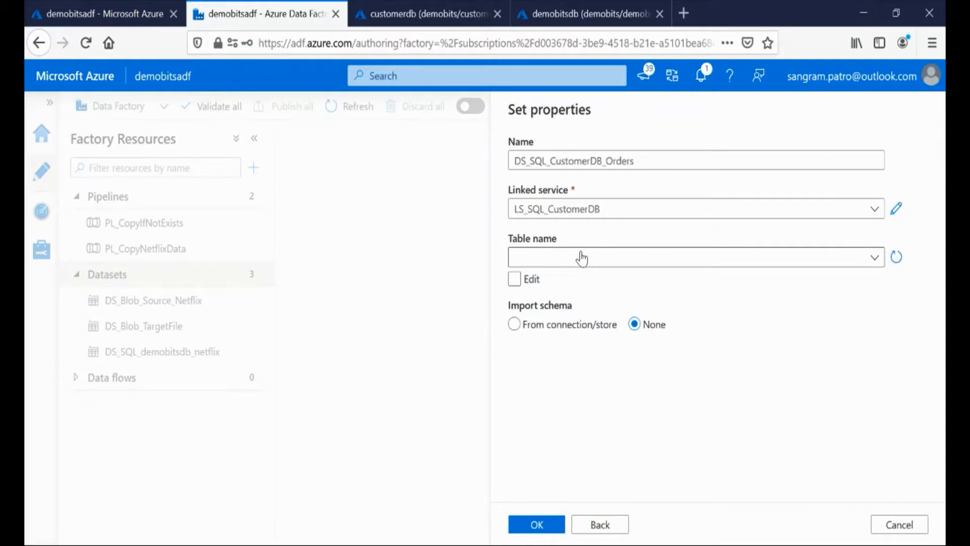
# Step: Choose dbo.orders as the source table and create the orders dataset
pyautogui.click(581, 259)
pyautogui.click(566, 342)
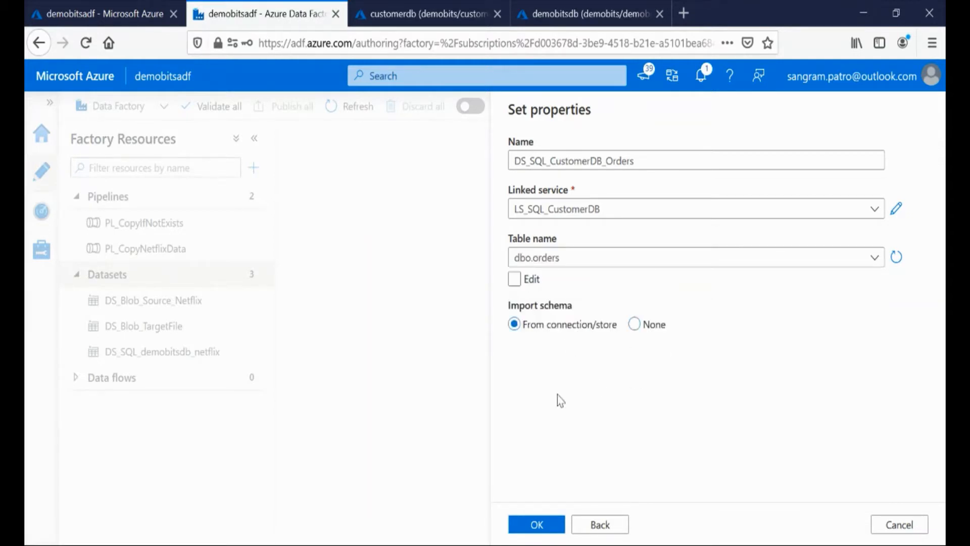
pyautogui.click(526, 524)
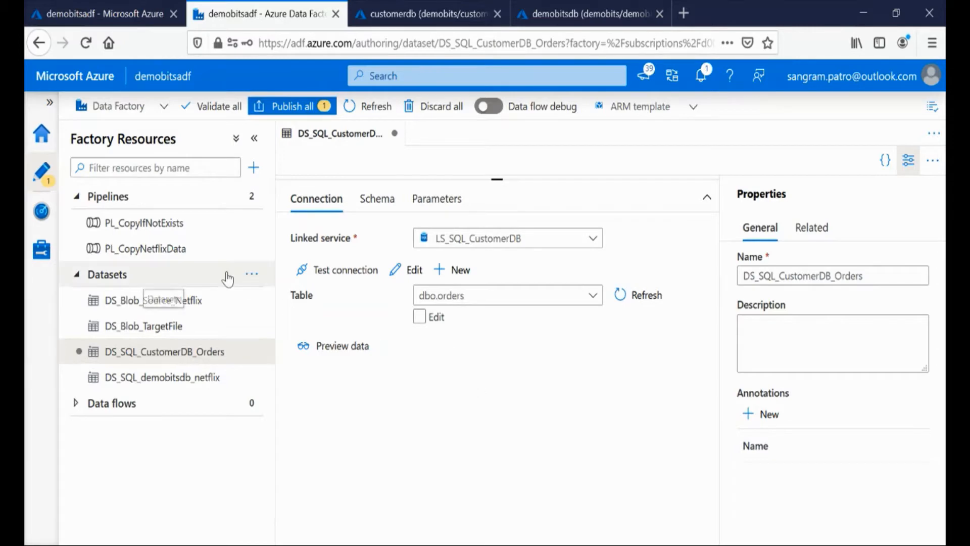
# Step: Start another new dataset, again using Azure SQL Database as the data store
pyautogui.click(254, 273)
pyautogui.click(272, 304)
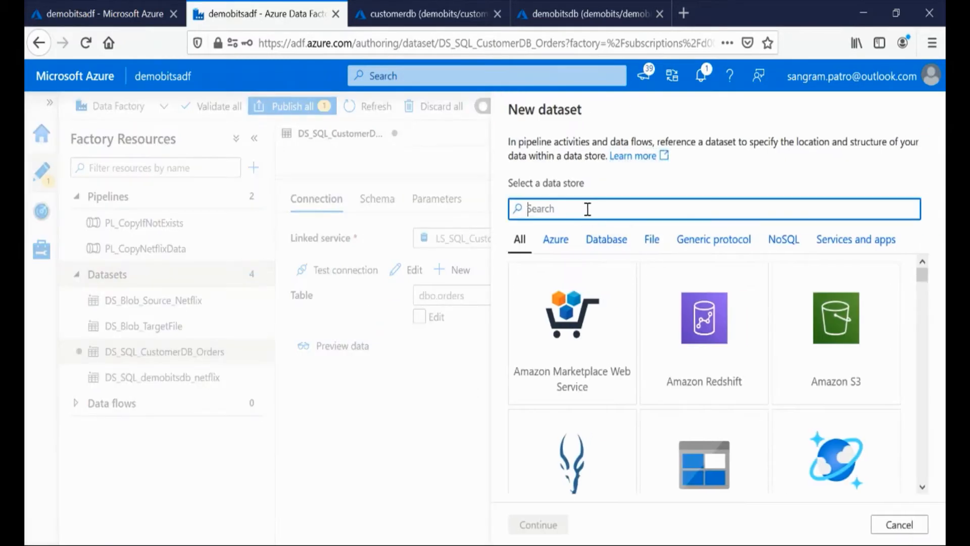
pyautogui.write('azure sq;')
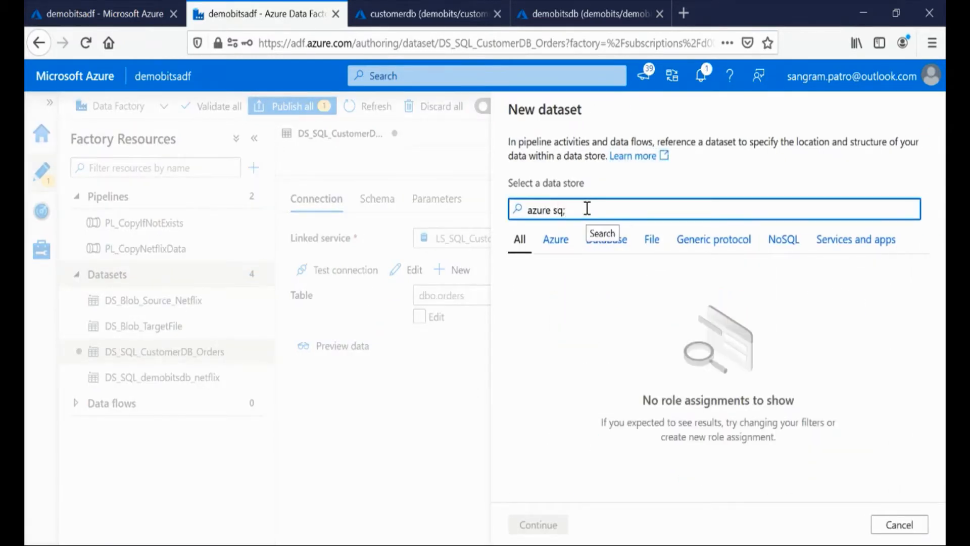
pyautogui.press('BackSpace')
pyautogui.click(561, 374)
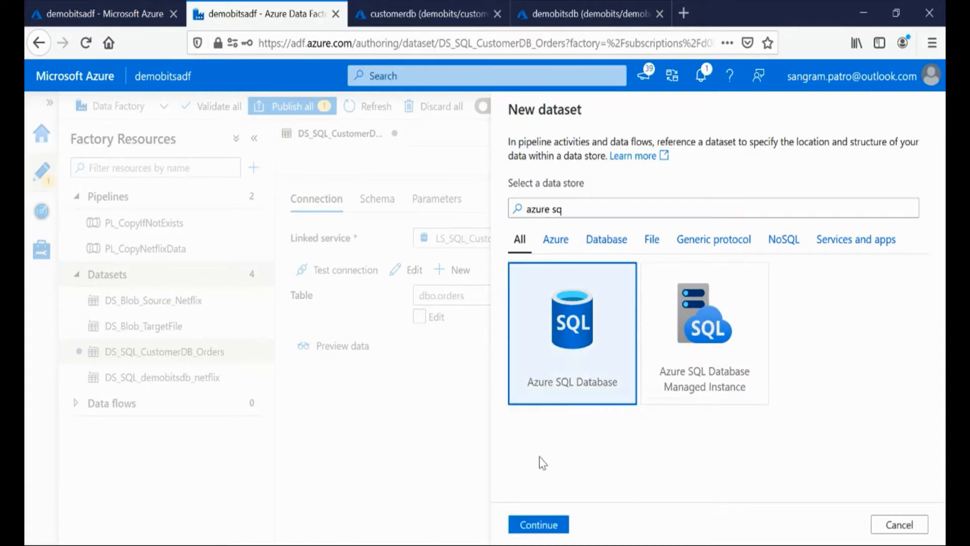
pyautogui.click(528, 526)
# Step: Name this dataset DS_SQL_demobitsdb_WaterMarkTable and assign it the LS_SQL_demobitsdb linked service
pyautogui.doubleClick(584, 164)
pyautogui.write('DS_SQL_demobitsdb_WaterMarkTable')
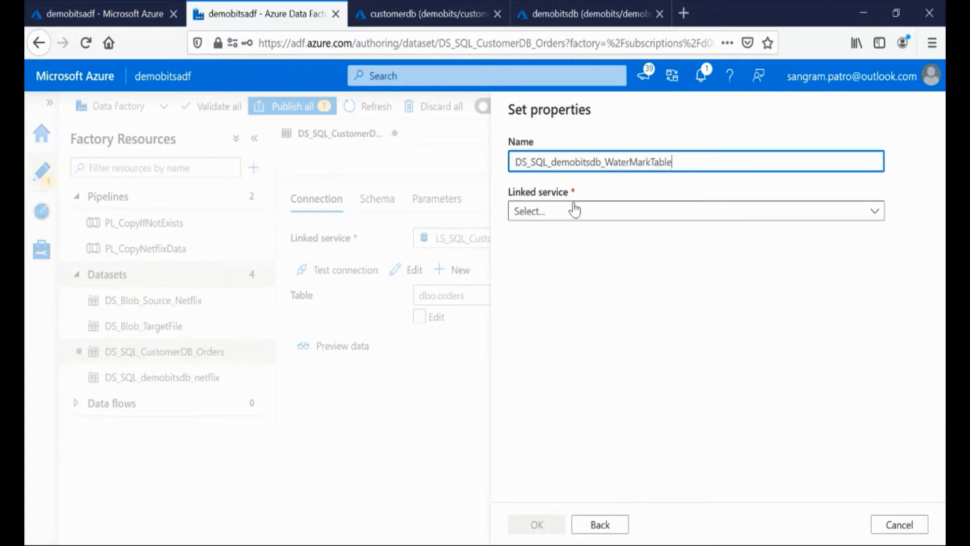
pyautogui.click(576, 208)
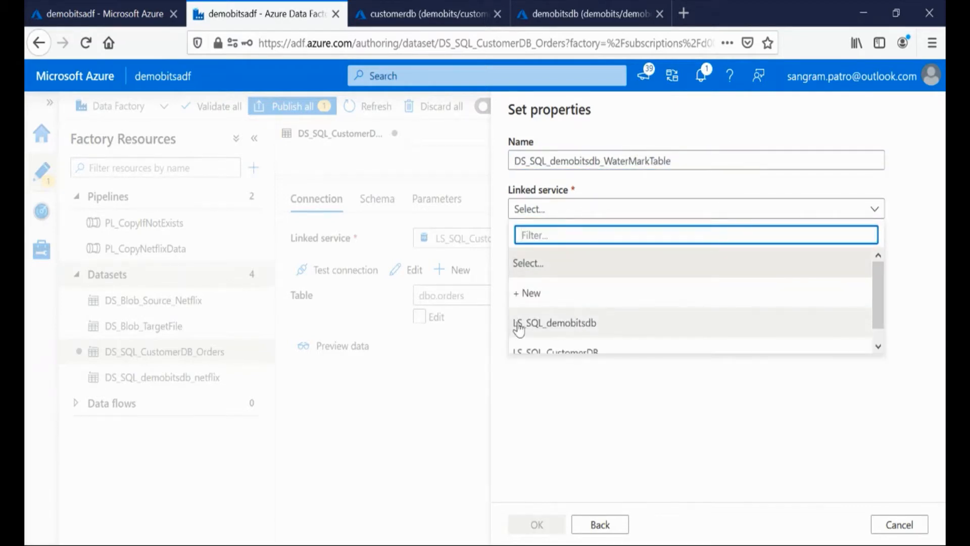
pyautogui.click(563, 326)
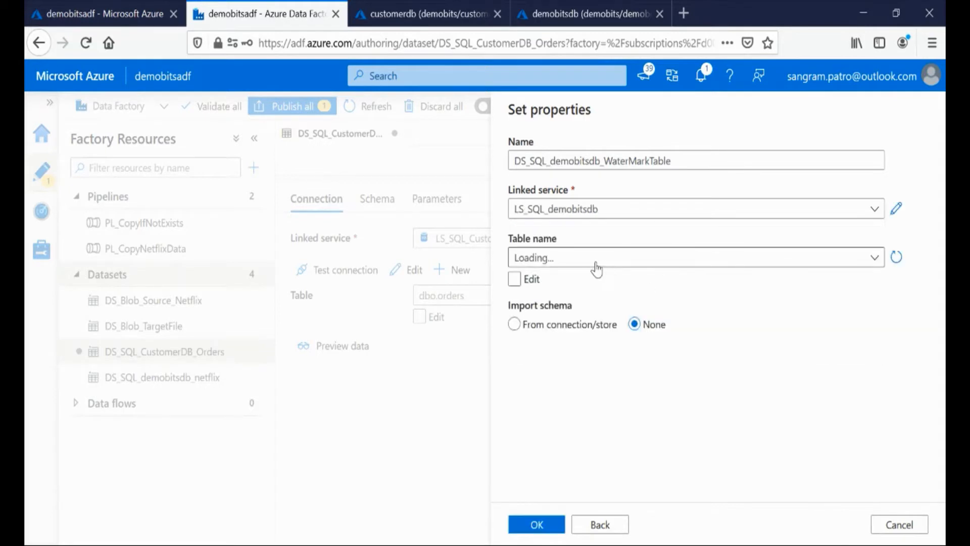
# Step: Filter the table list for "water", choose dbo.watermarktable, and create the watermark dataset
pyautogui.click(596, 261)
pyautogui.click(589, 282)
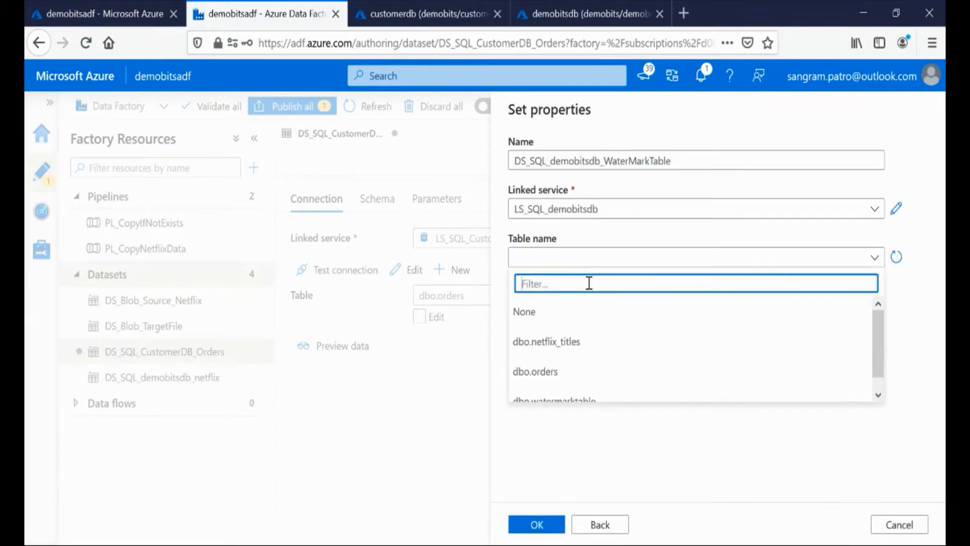
pyautogui.write('water')
pyautogui.click(579, 310)
pyautogui.click(571, 324)
pyautogui.click(539, 526)
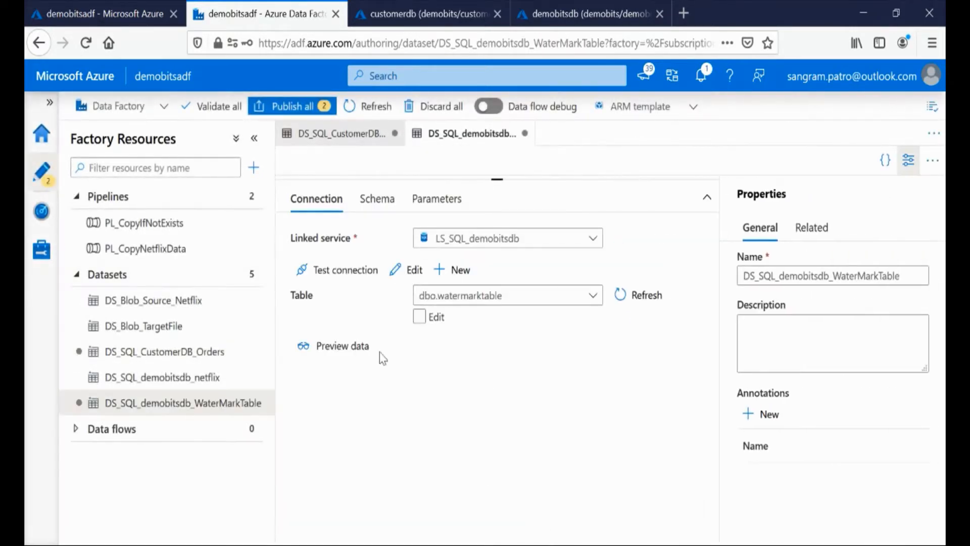
# Step: Create a new pipeline and name it PL_IncrementalCopy
pyautogui.click(251, 195)
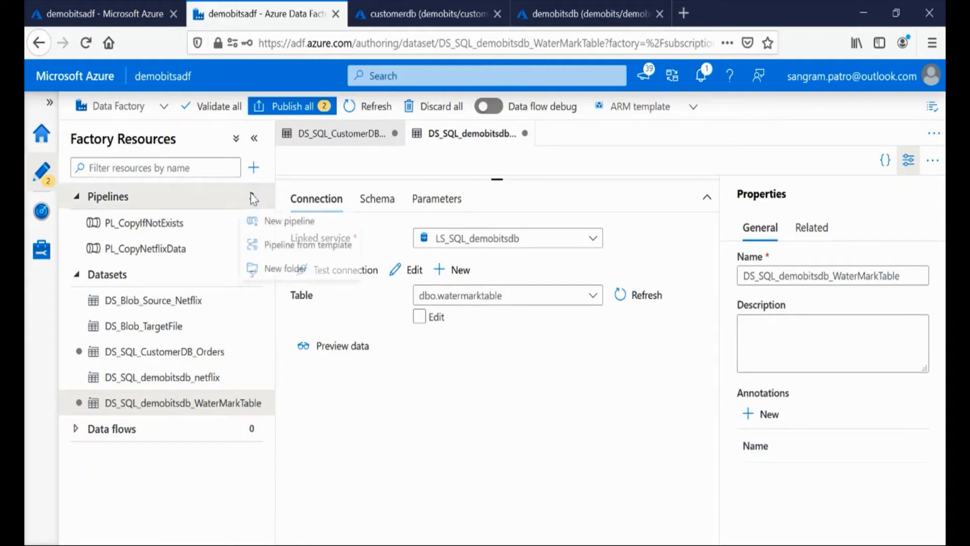
pyautogui.click(276, 227)
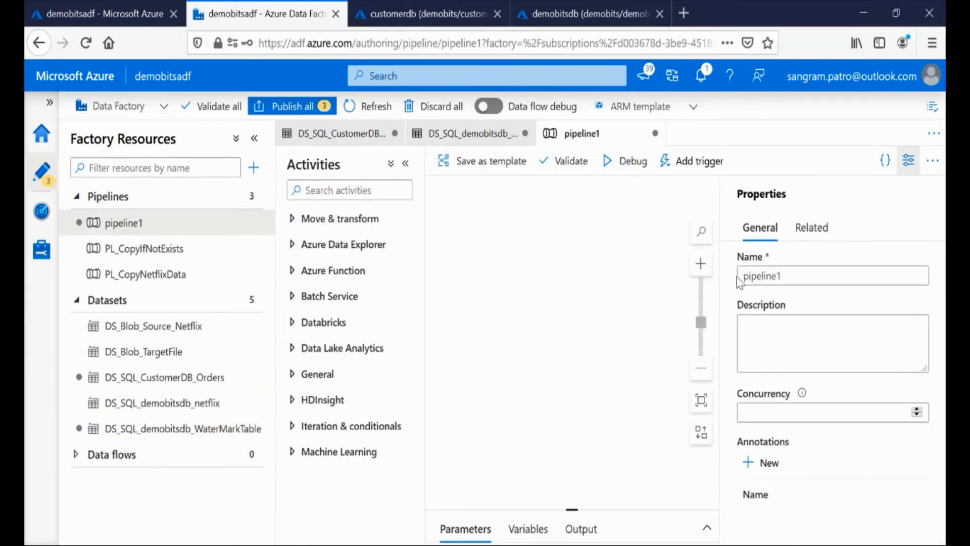
pyautogui.click(773, 273)
pyautogui.doubleClick(773, 273)
pyautogui.write('PL_')
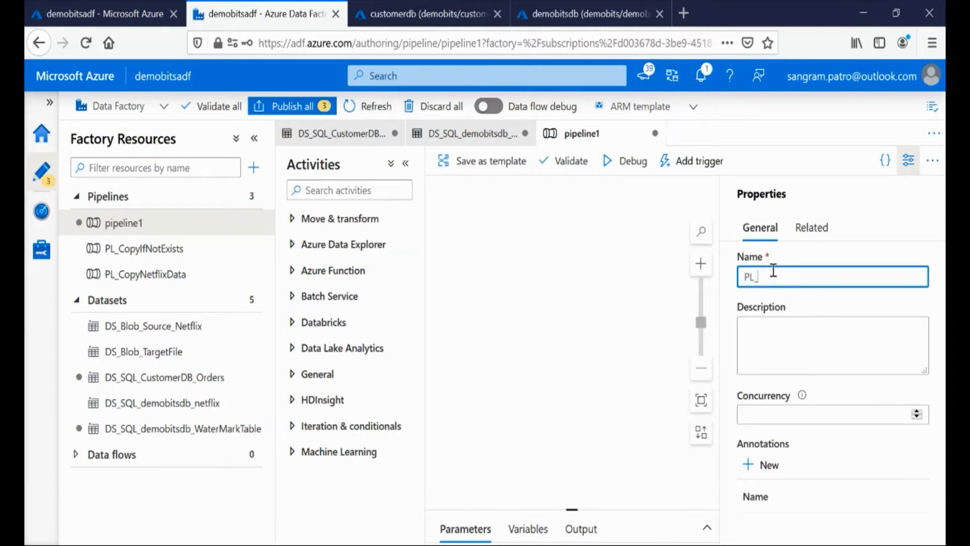
pyautogui.write('IncrementalCopy')
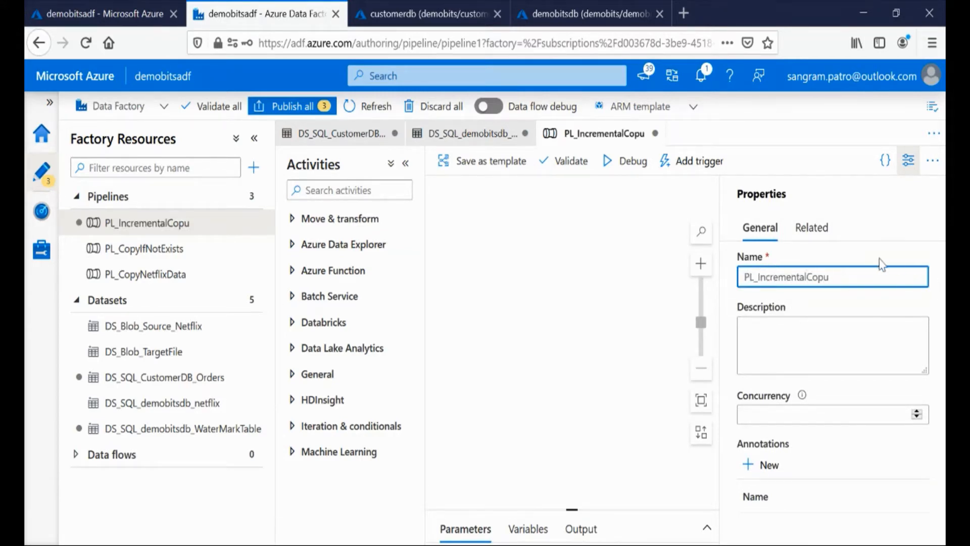
pyautogui.click(909, 161)
# Step: Find the Lookup activity and place two of them on the pipeline canvas, one above the other
pyautogui.click(359, 184)
pyautogui.write('Look')
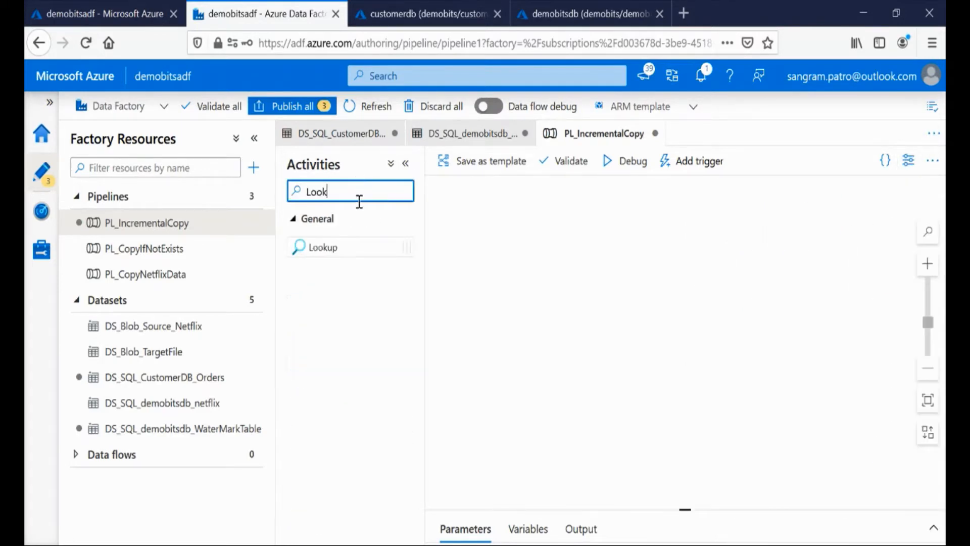
pyautogui.moveTo(349, 247); pyautogui.dragTo(525, 232)
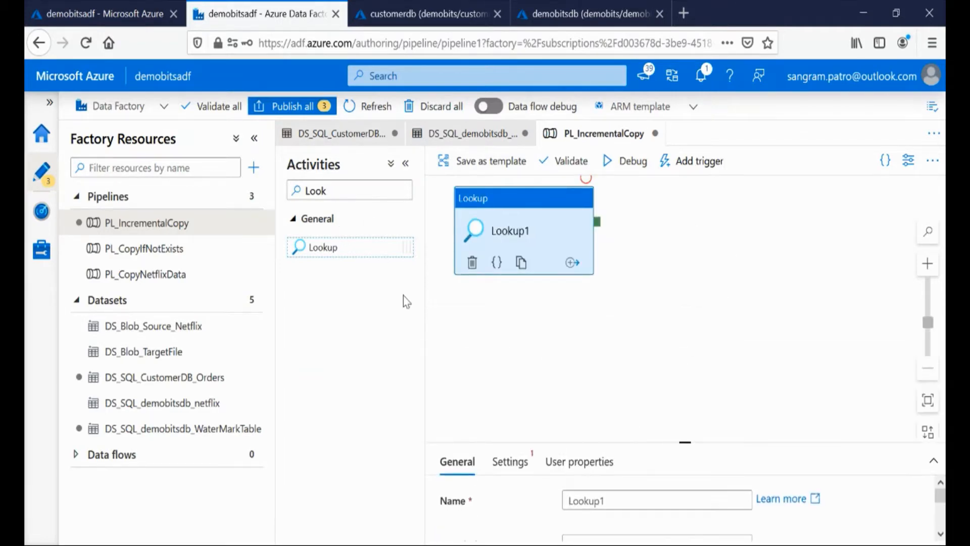
pyautogui.moveTo(336, 247); pyautogui.dragTo(525, 358)
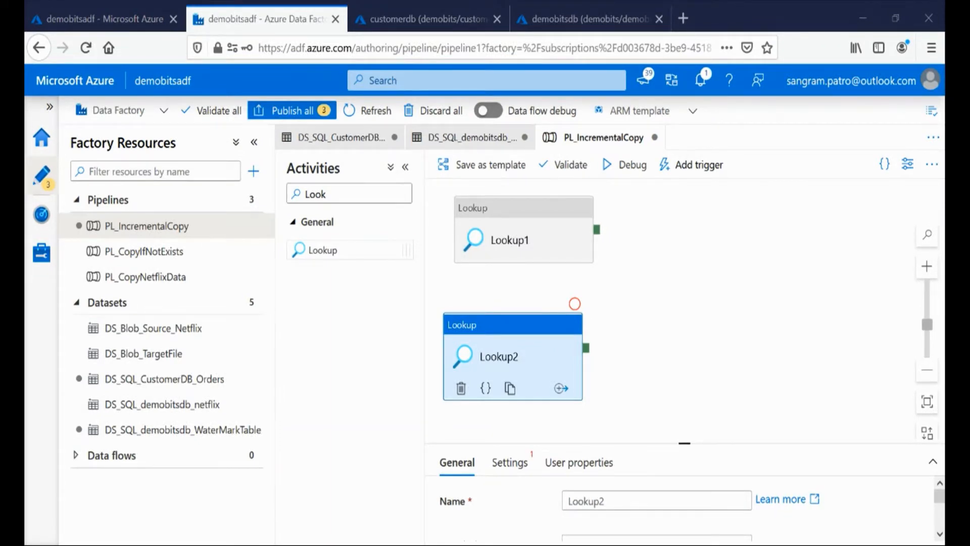
# Step: Rename the upper lookup LKP_OldWaterMarkValue and the lower one LKP_NewWaterMarkValue
pyautogui.click(511, 238)
pyautogui.doubleClick(614, 499)
pyautogui.write('LKP_OldWaterMarkValue')
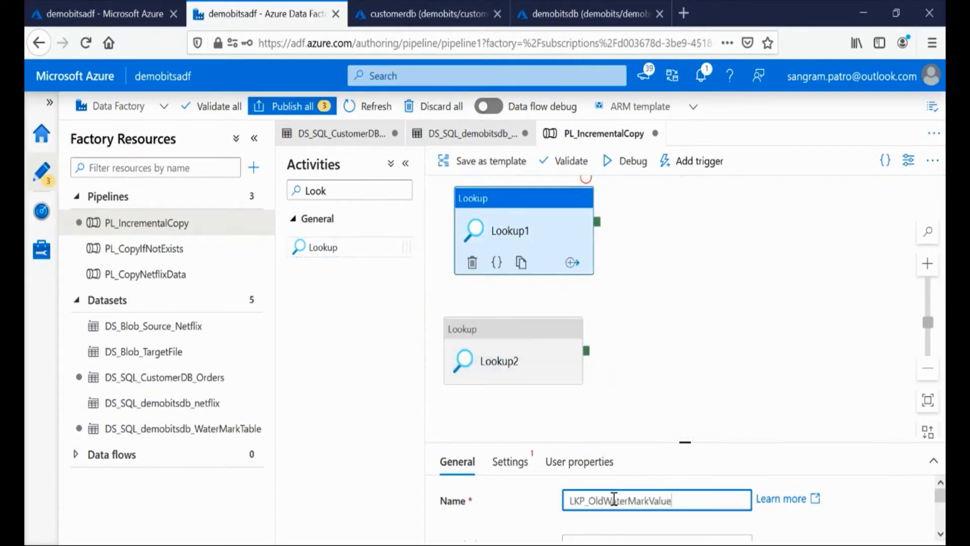
pyautogui.click(549, 358)
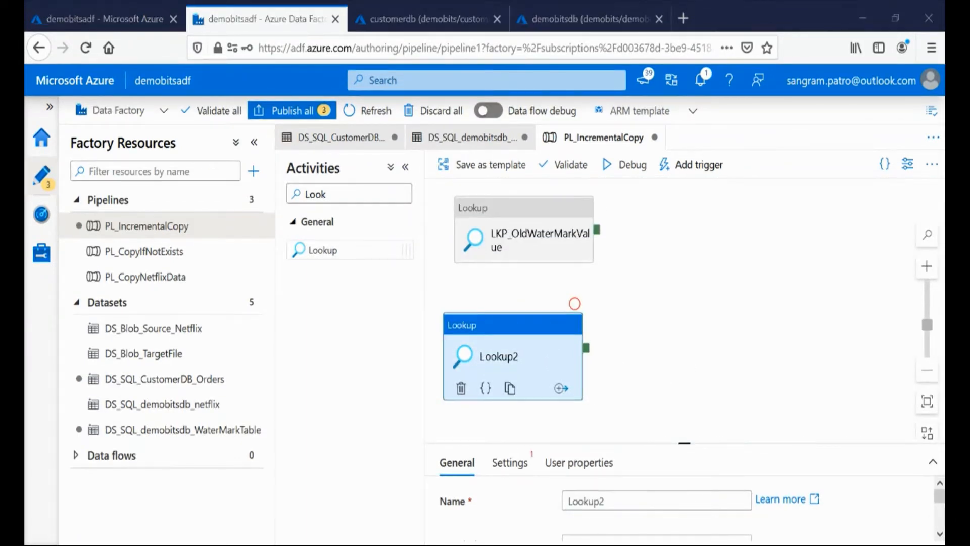
pyautogui.doubleClick(623, 500)
pyautogui.write('LKP_NewWaterMarkValue')
# Step: Set the source dataset of LKP_OldWaterMarkValue to DS_SQL_demobitsdb_WaterMarkTable
pyautogui.click(568, 253)
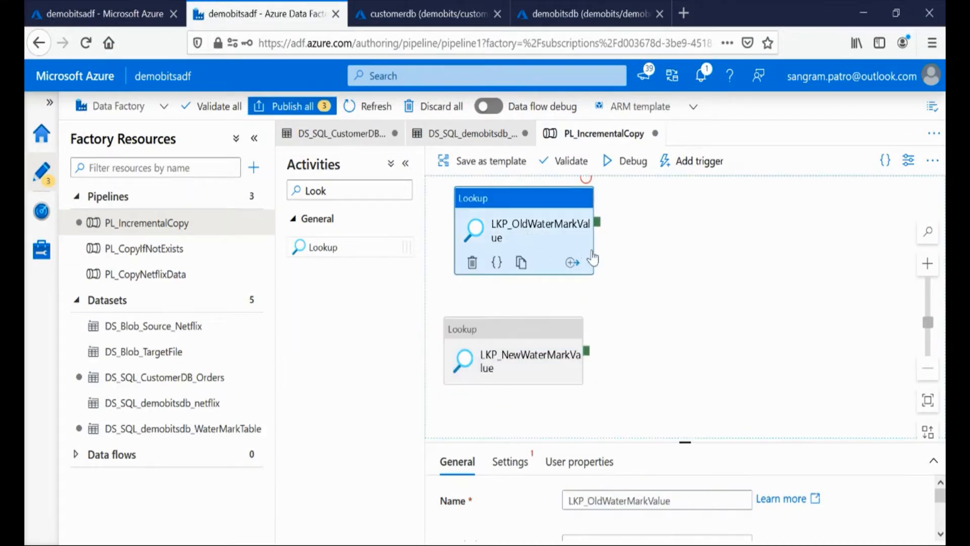
pyautogui.moveTo(686, 445); pyautogui.dragTo(685, 236)
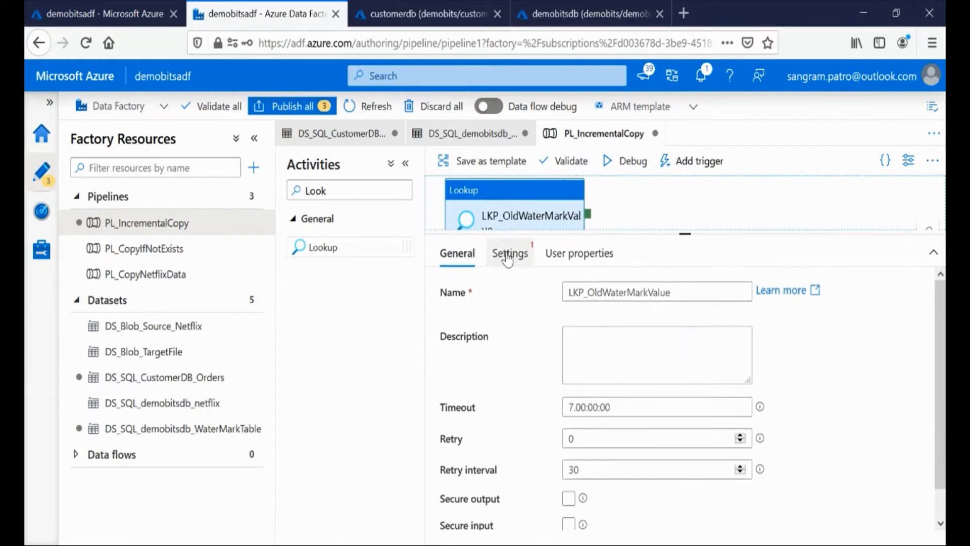
pyautogui.click(508, 258)
pyautogui.click(634, 298)
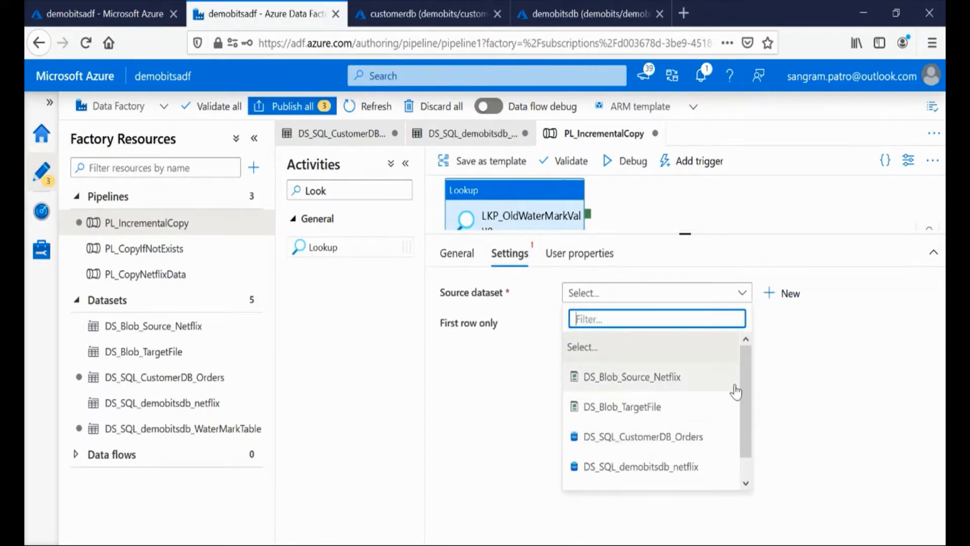
pyautogui.moveTo(751, 392); pyautogui.dragTo(751, 444)
pyautogui.click(697, 474)
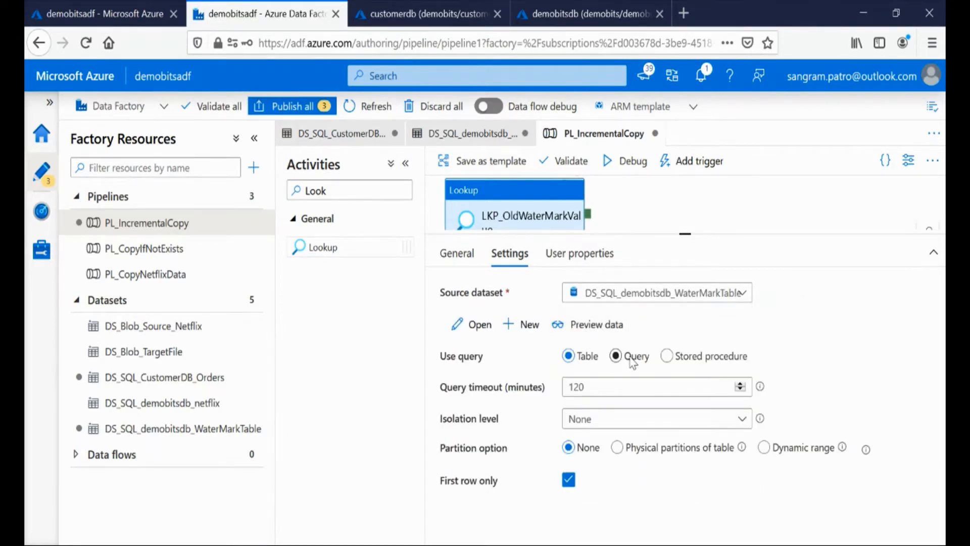
# Step: Make LKP_OldWaterMarkValue use the query "Select TableName,WaterMarkValue from dbo.watermarktable WHERE TableName = 'orders'"
pyautogui.click(631, 358)
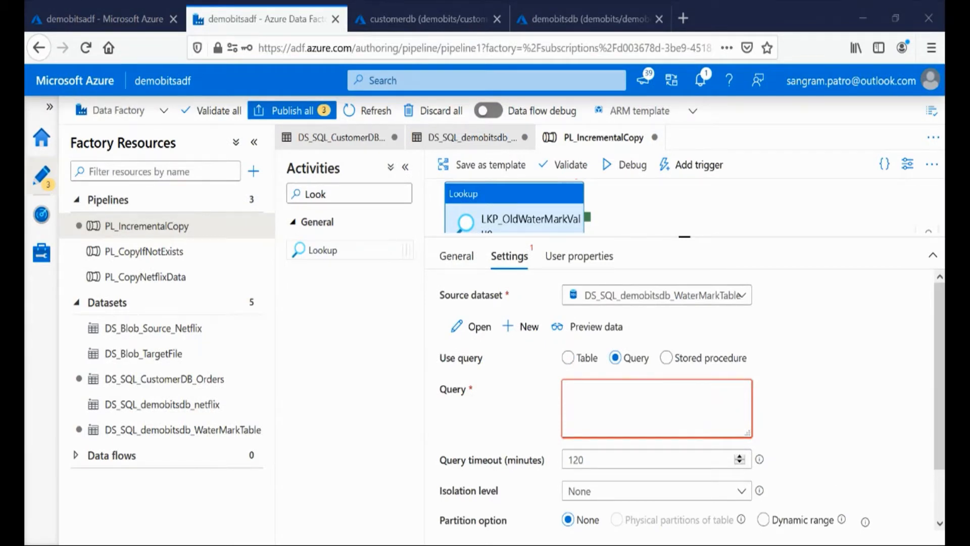
pyautogui.click(598, 431)
pyautogui.write("Select TableName,WaterMarkValue from dbo.watermarktable WHERE TableName = 'orders'")
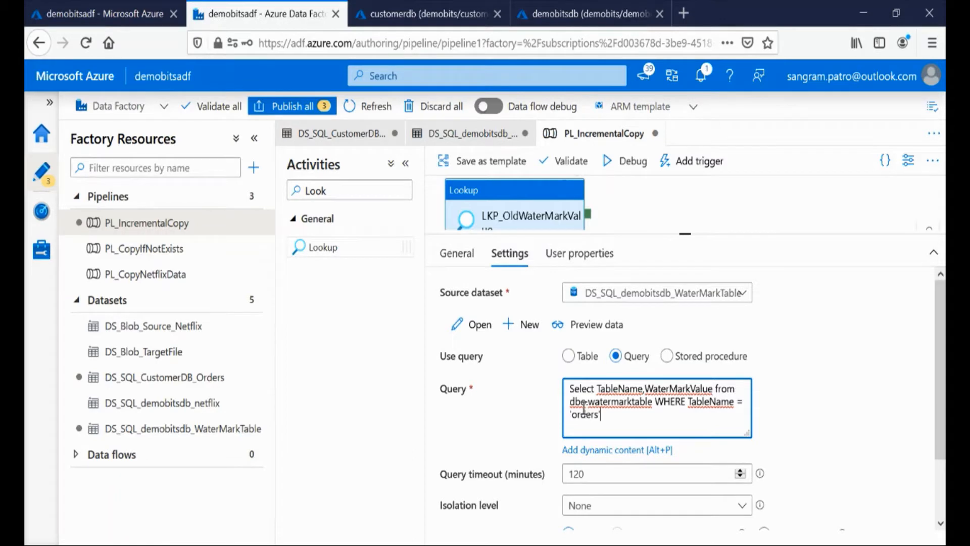
pyautogui.moveTo(567, 389); pyautogui.dragTo(628, 424)
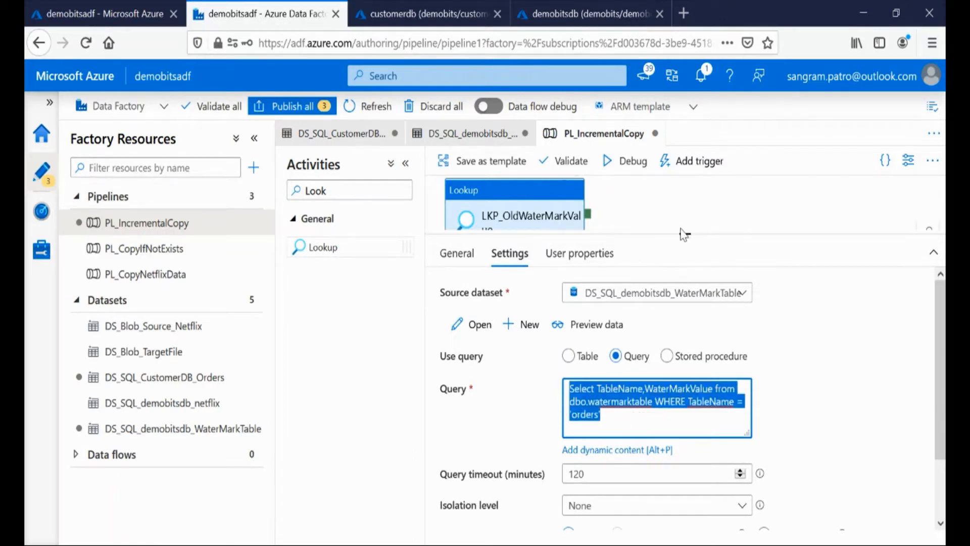
# Step: Set the source dataset of LKP_NewWaterMarkValue to DS_SQL_CustomerDB_Orders
pyautogui.moveTo(685, 235); pyautogui.dragTo(685, 429)
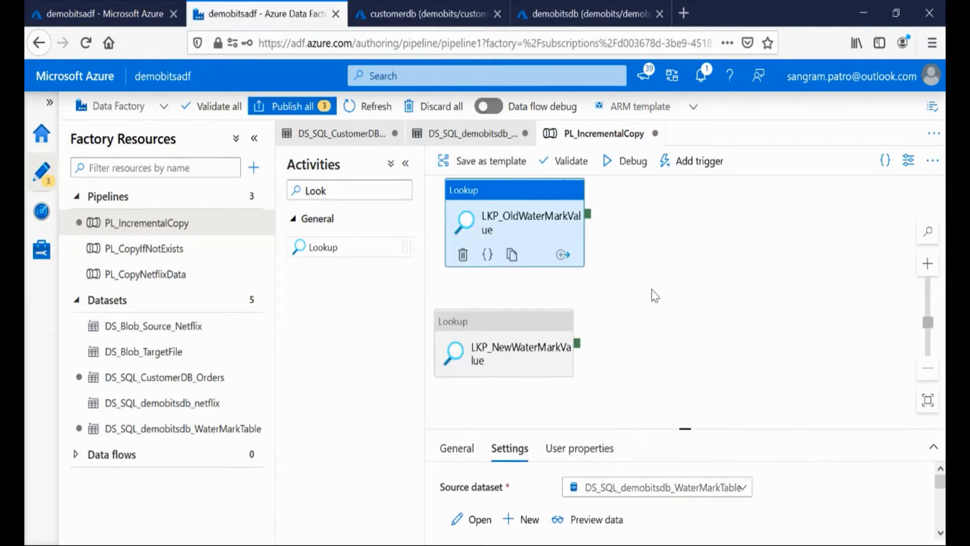
pyautogui.moveTo(526, 301); pyautogui.dragTo(542, 295)
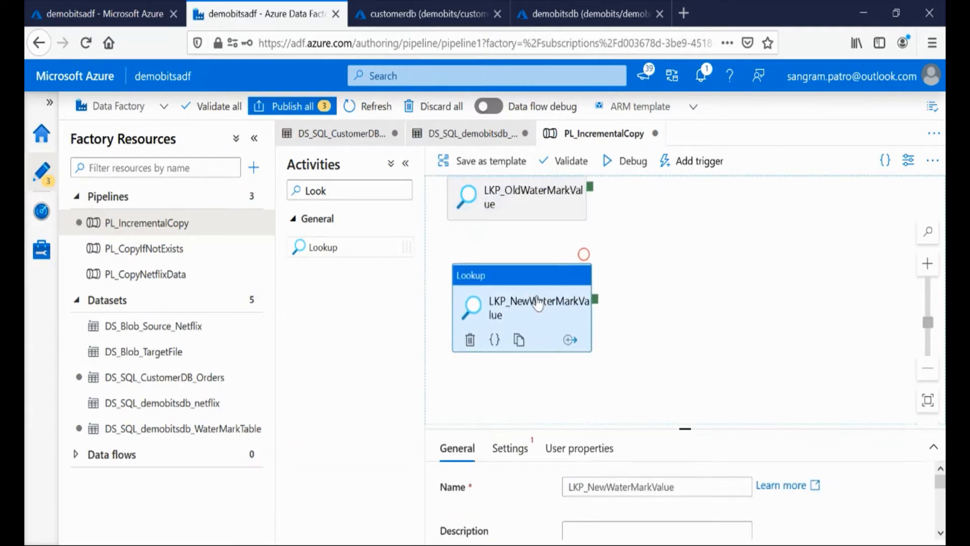
pyautogui.click(510, 448)
pyautogui.moveTo(682, 428); pyautogui.dragTo(652, 172)
pyautogui.click(650, 240)
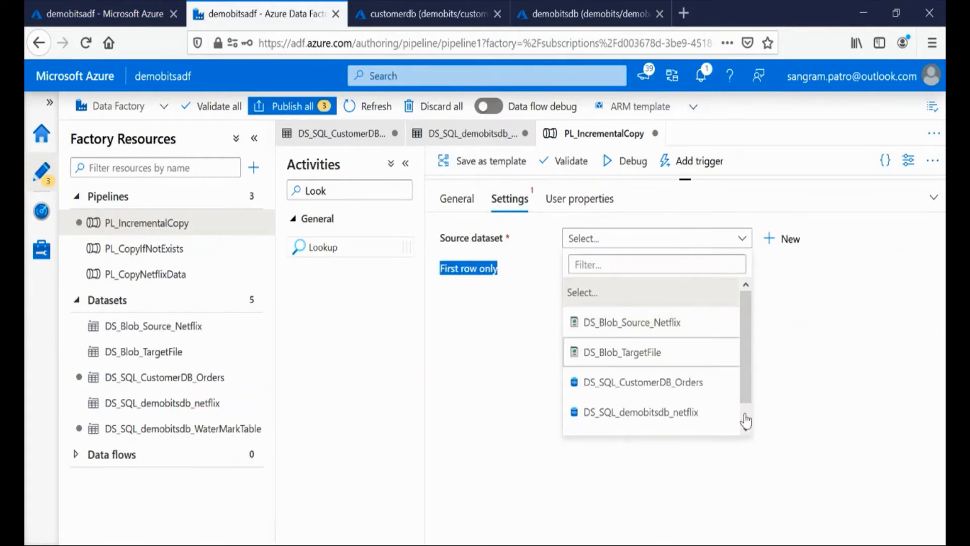
pyautogui.scroll(-1, 749, 389)
pyautogui.click(697, 370)
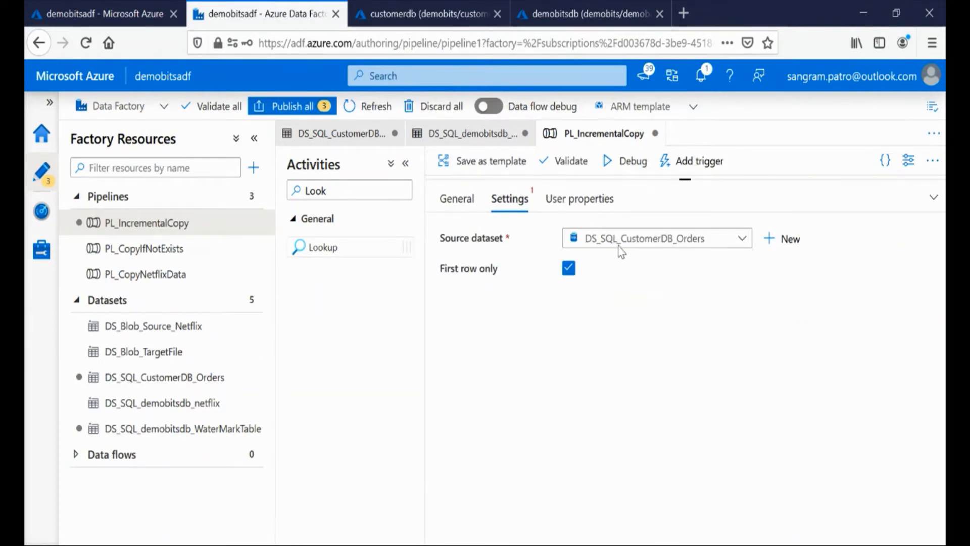
# Step: Make LKP_NewWaterMarkValue use the query "SELECT MAX(InsertDateTime) AS NewWaterMarkValue FROM dbo.Orders"
pyautogui.click(616, 301)
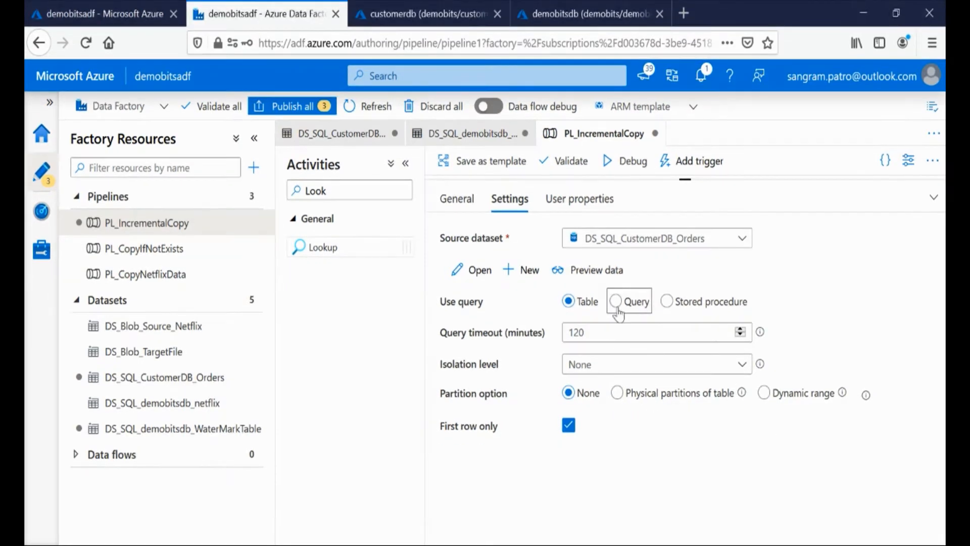
pyautogui.click(615, 304)
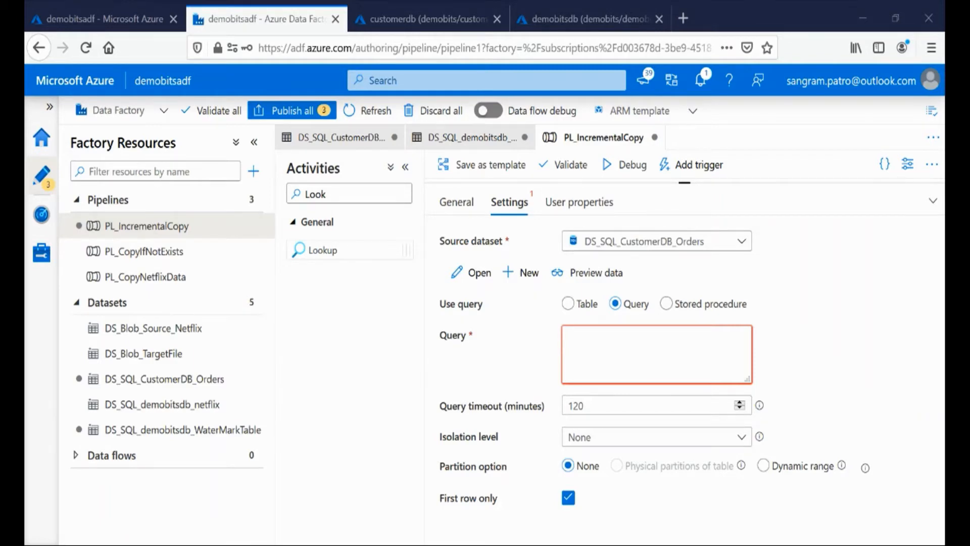
pyautogui.click(595, 353)
pyautogui.write('SELECT MAX(InsertDateTime) AS NewWaterMarkValue FROM dbo.Orders')
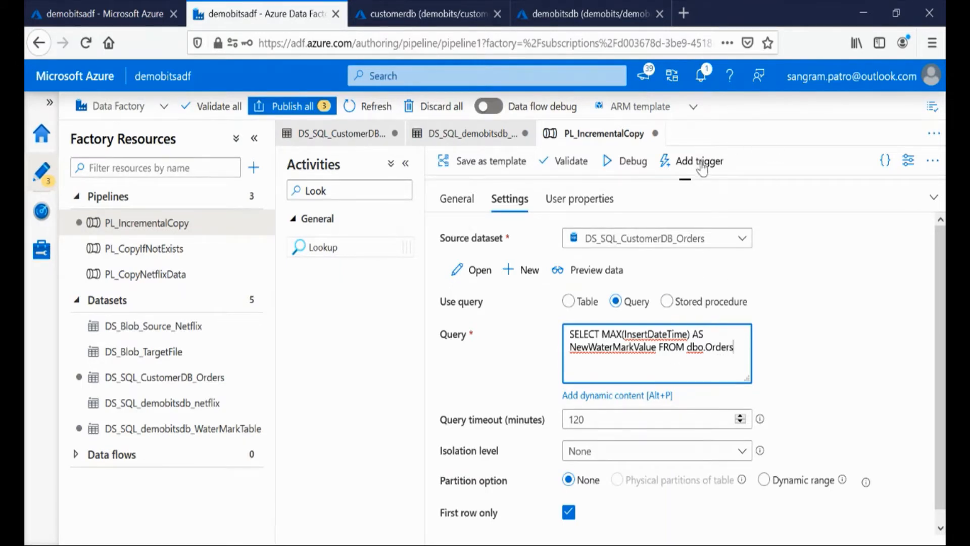
# Step: Run the pipeline in debug mode and check the table name and watermark value in the LKP_OldWaterMarkValue output
pyautogui.moveTo(685, 176); pyautogui.dragTo(698, 300)
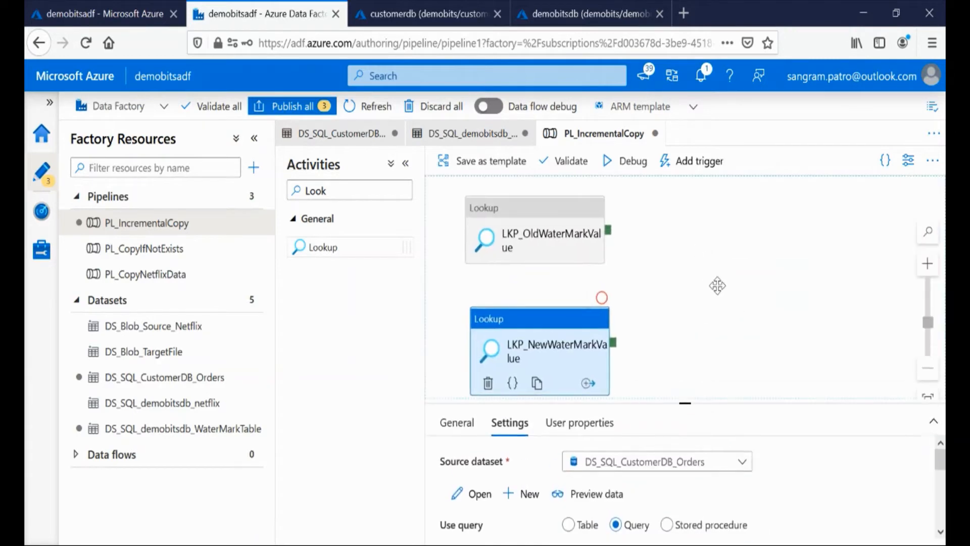
pyautogui.click(629, 161)
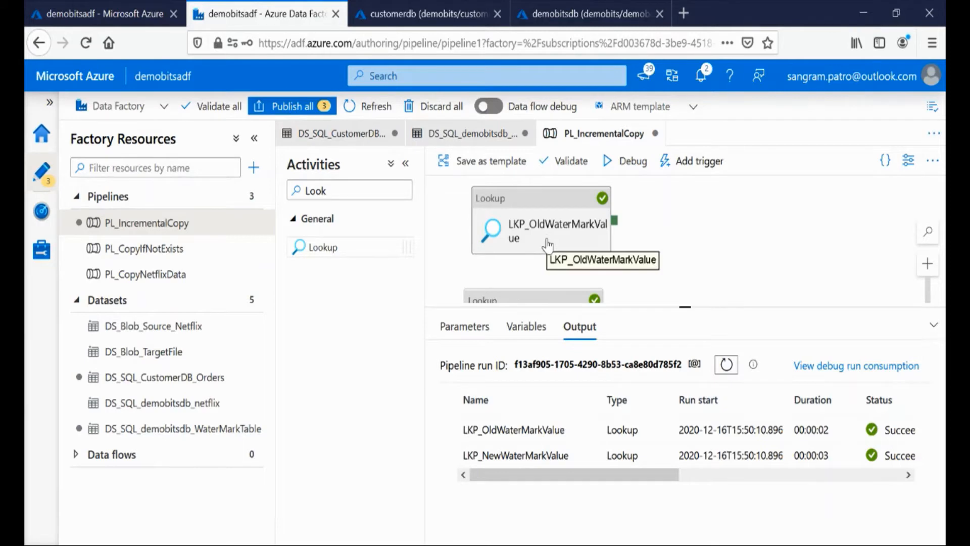
pyautogui.moveTo(581, 432)
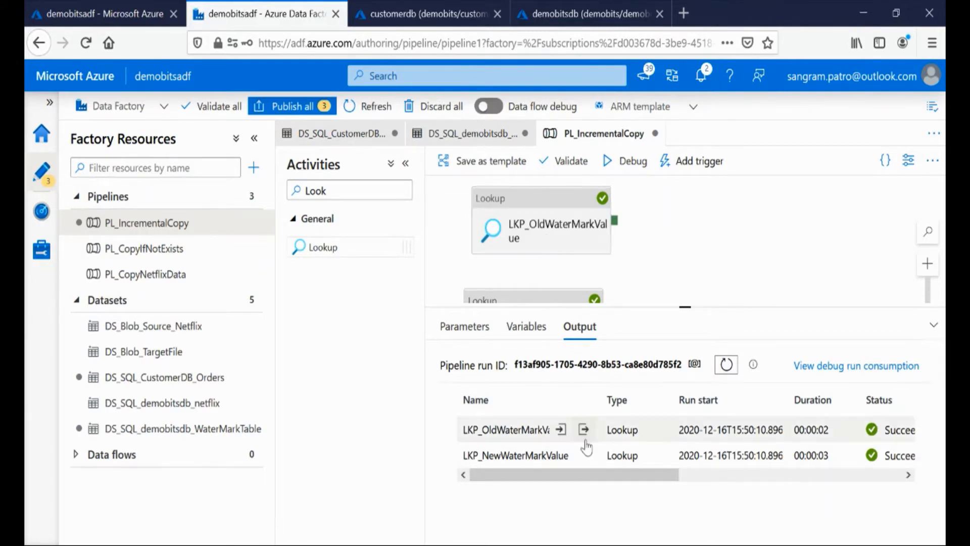
pyautogui.click(583, 430)
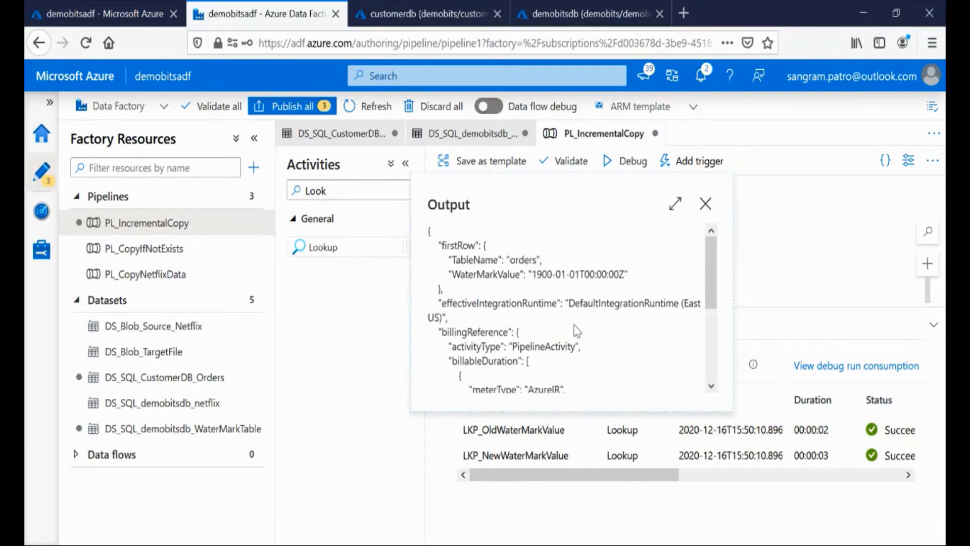
pyautogui.doubleClick(472, 259)
pyautogui.doubleClick(519, 275)
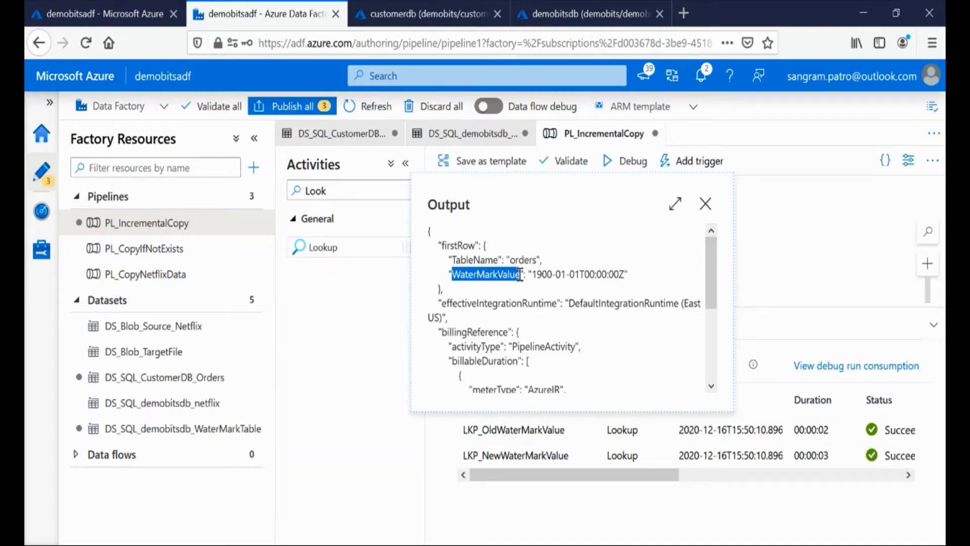
pyautogui.click(784, 205)
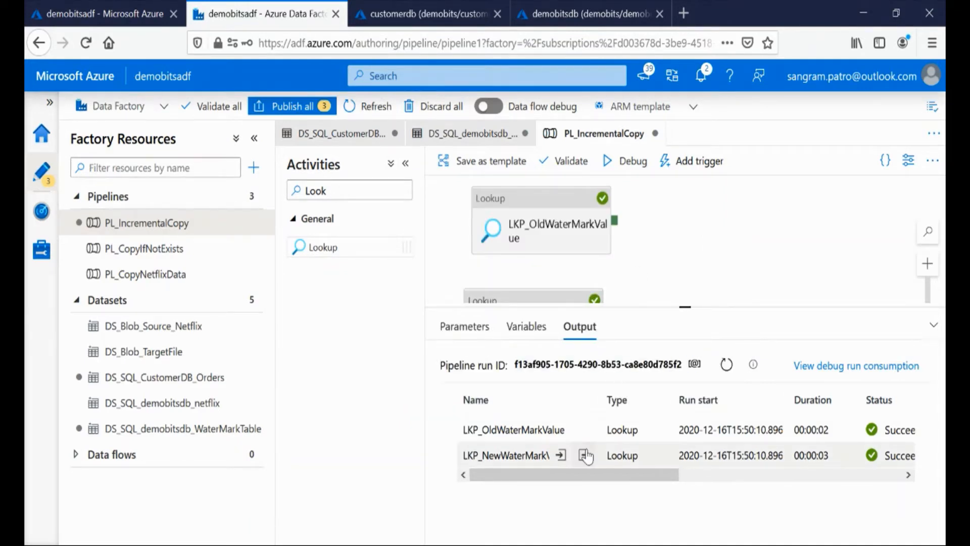
# Step: Compare the LKP_NewWaterMarkValue output with the latest order date in the customerdb query script, and close the output
pyautogui.click(584, 455)
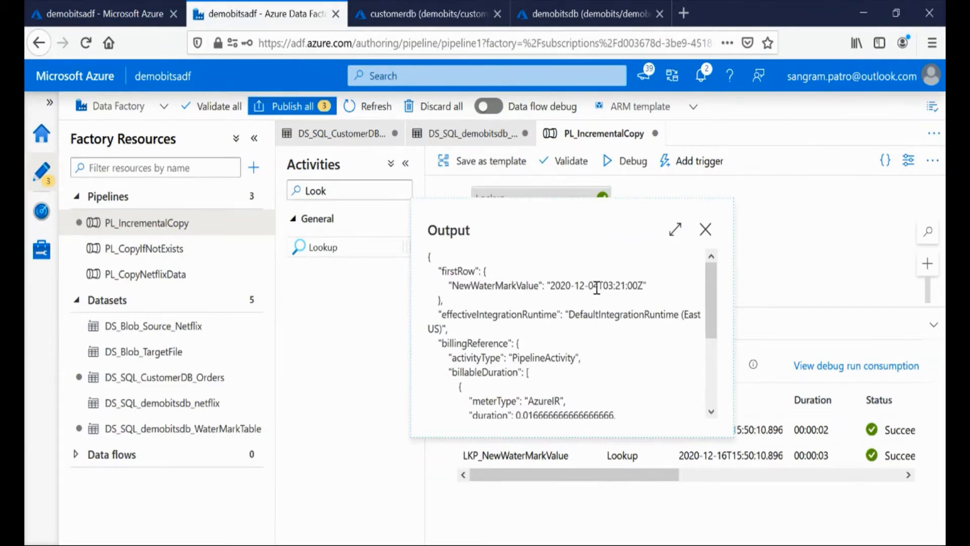
pyautogui.hotkey('ctrl', 'Tab')
pyautogui.moveTo(630, 312); pyautogui.dragTo(741, 309)
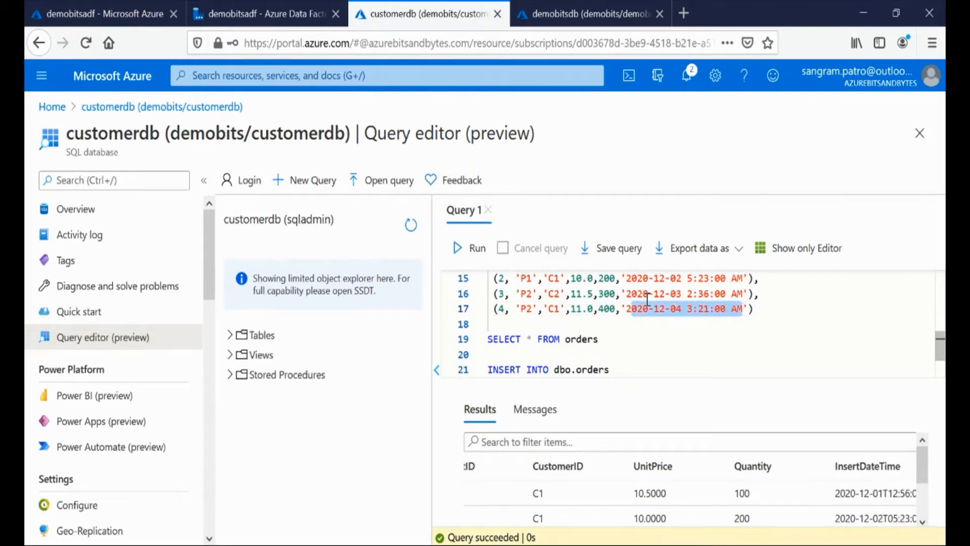
pyautogui.click(263, 12)
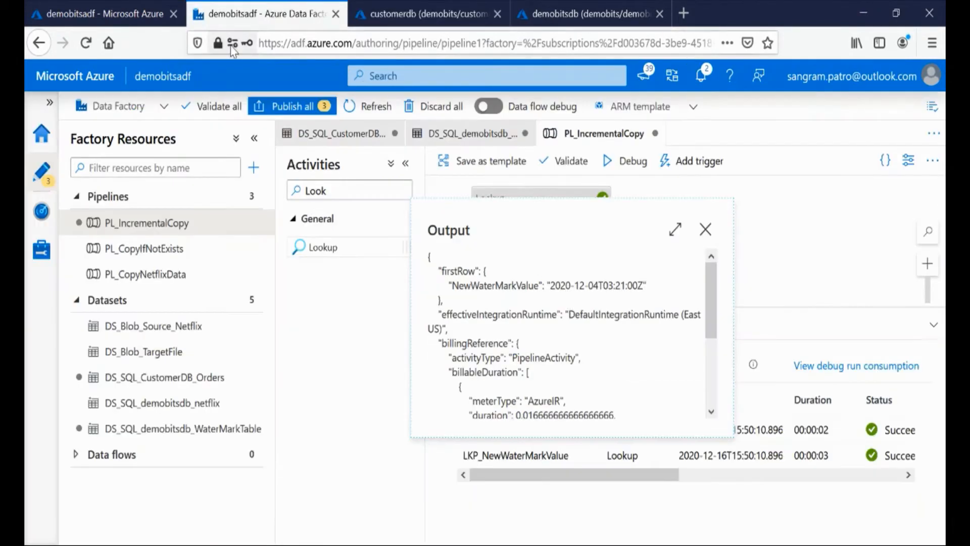
pyautogui.click(707, 231)
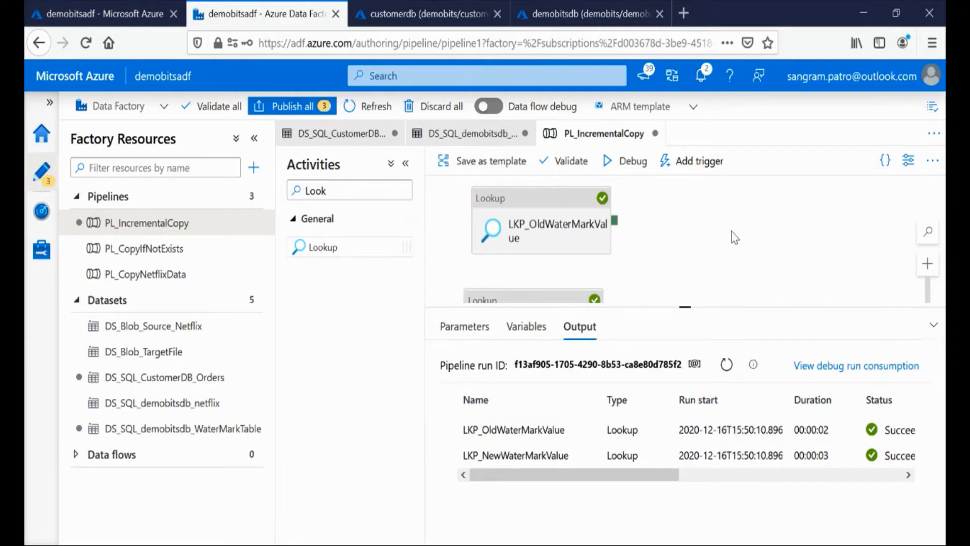
# Step: Search the activities for "copy" and place a Copy data activity beside the lookups on the canvas
pyautogui.doubleClick(354, 193)
pyautogui.write('copy')
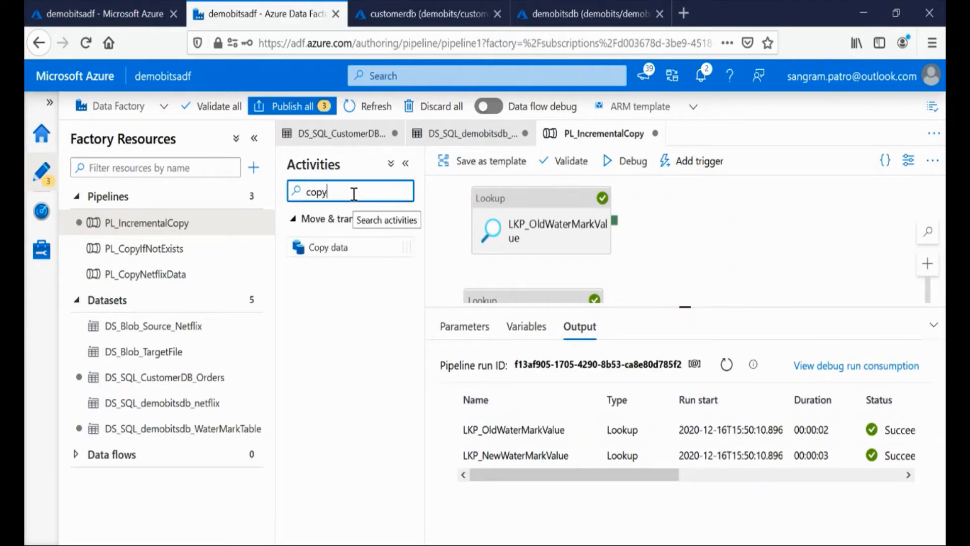
pyautogui.moveTo(328, 247); pyautogui.dragTo(708, 257)
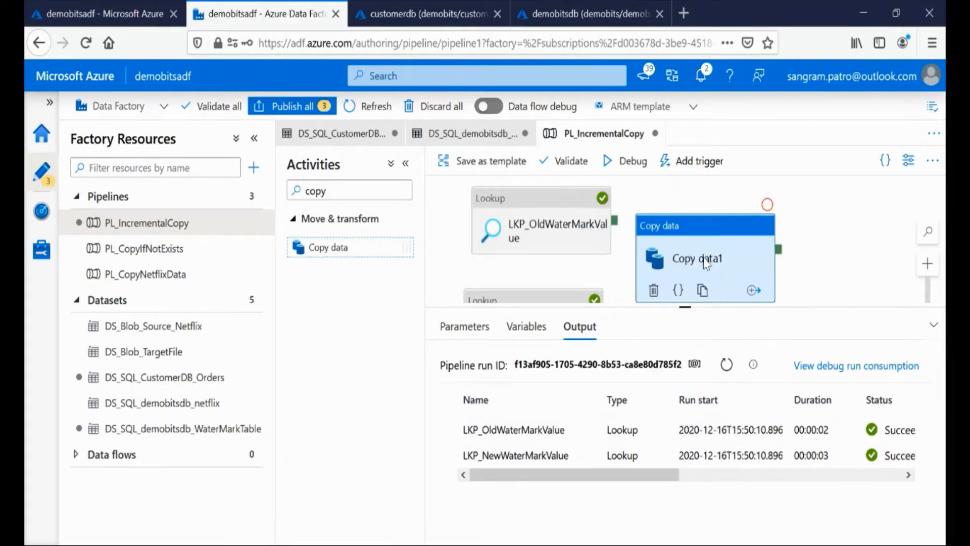
# Step: Rename the copy activity to "Copy Data" and connect both LKP_OldWaterMarkValue and LKP_NewWaterMarkValue to it
pyautogui.moveTo(594, 460); pyautogui.dragTo(650, 462)
pyautogui.write('Data')
pyautogui.moveTo(614, 221); pyautogui.dragTo(681, 251)
pyautogui.click(622, 328)
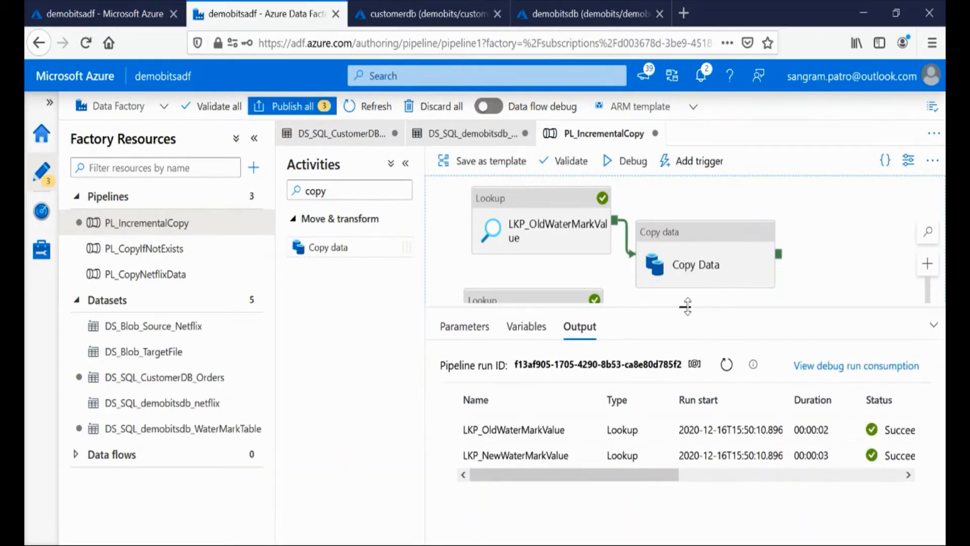
pyautogui.moveTo(685, 307); pyautogui.dragTo(685, 388)
pyautogui.moveTo(609, 331); pyautogui.dragTo(683, 273)
pyautogui.moveTo(580, 322)
pyautogui.mouseDown()
pyautogui.moveTo(595, 314)
pyautogui.moveTo(590, 319)
pyautogui.mouseUp()
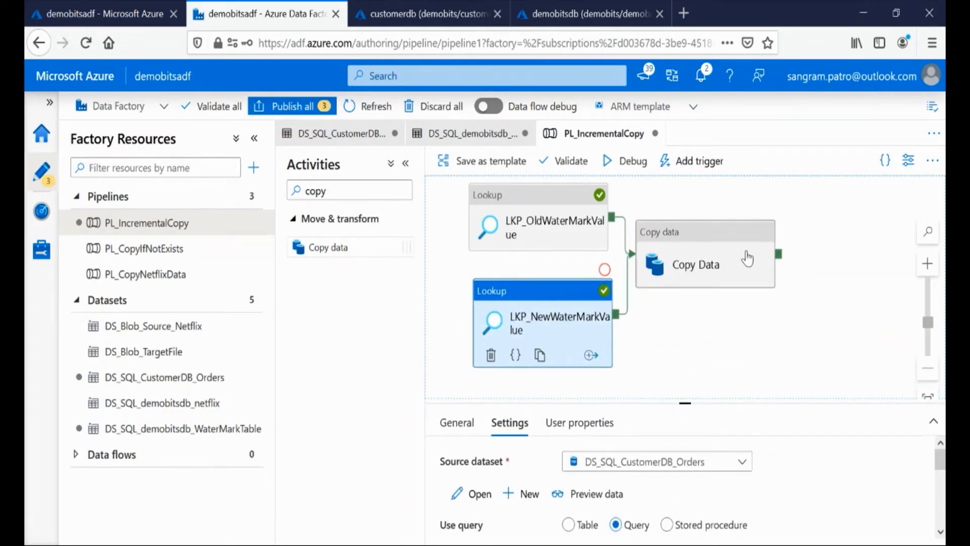
# Step: Set the Copy Data activity's source dataset to DS_SQL_CustomerDB_Orders and make it use a query
pyautogui.click(717, 263)
pyautogui.click(507, 422)
pyautogui.moveTo(685, 402); pyautogui.dragTo(685, 258)
pyautogui.click(624, 320)
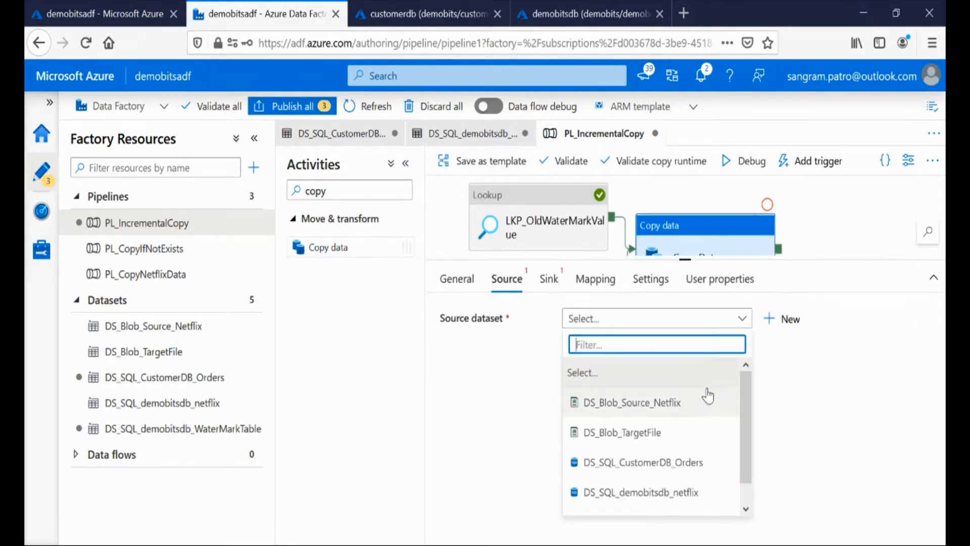
pyautogui.moveTo(741, 411); pyautogui.dragTo(749, 465)
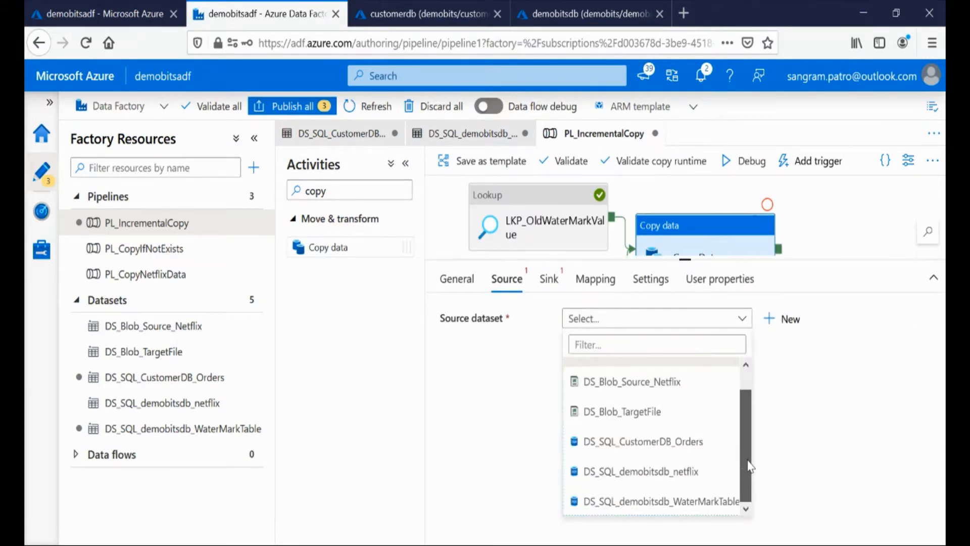
pyautogui.click(665, 447)
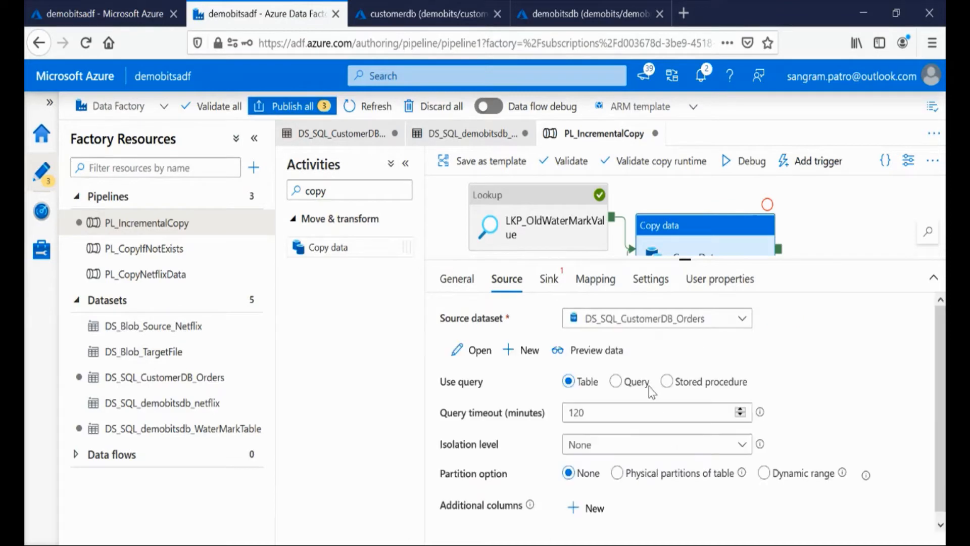
pyautogui.click(635, 384)
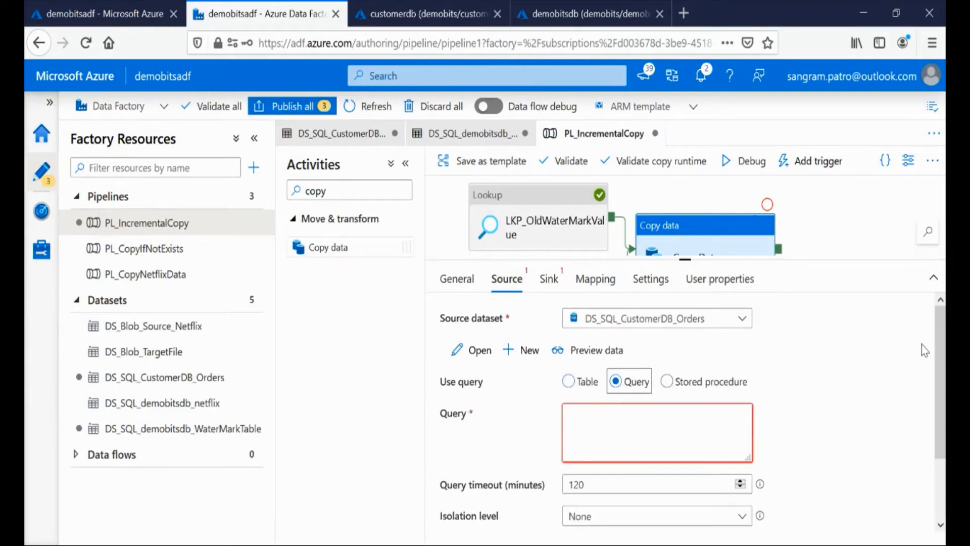
# Step: Enter "SELECT OrderID, ProductID, CustomerID, UnitPrice, Quantity,InsertDateTime FROM dbo.Orders WHERE InsertDateTime> ''" as dynamic content for the source query
pyautogui.scroll(-1, 940, 384)
pyautogui.moveTo(943, 360); pyautogui.dragTo(943, 371)
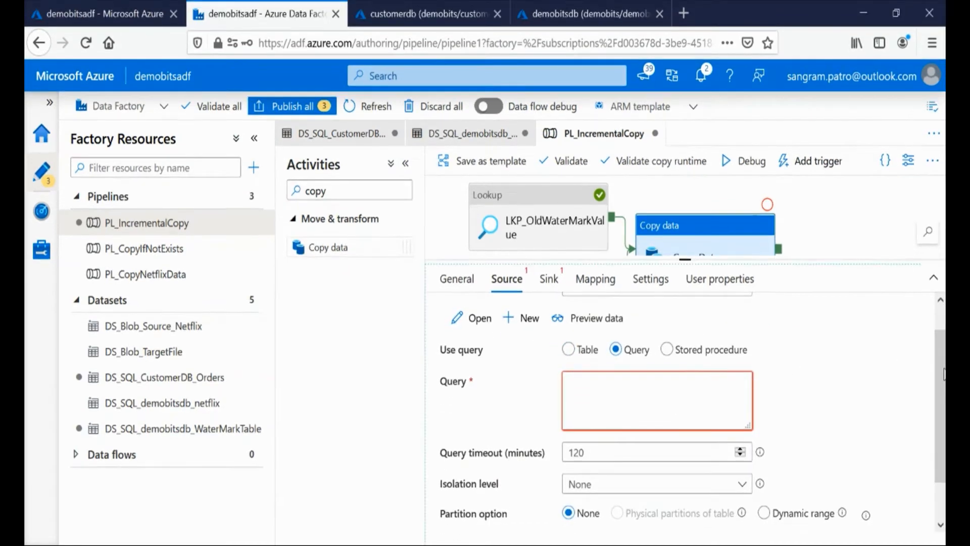
pyautogui.click(662, 392)
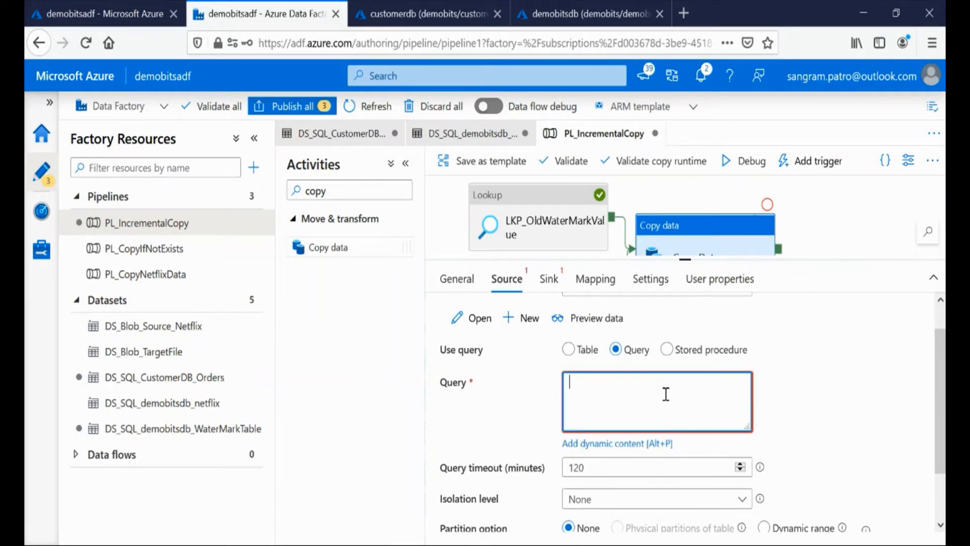
pyautogui.click(631, 452)
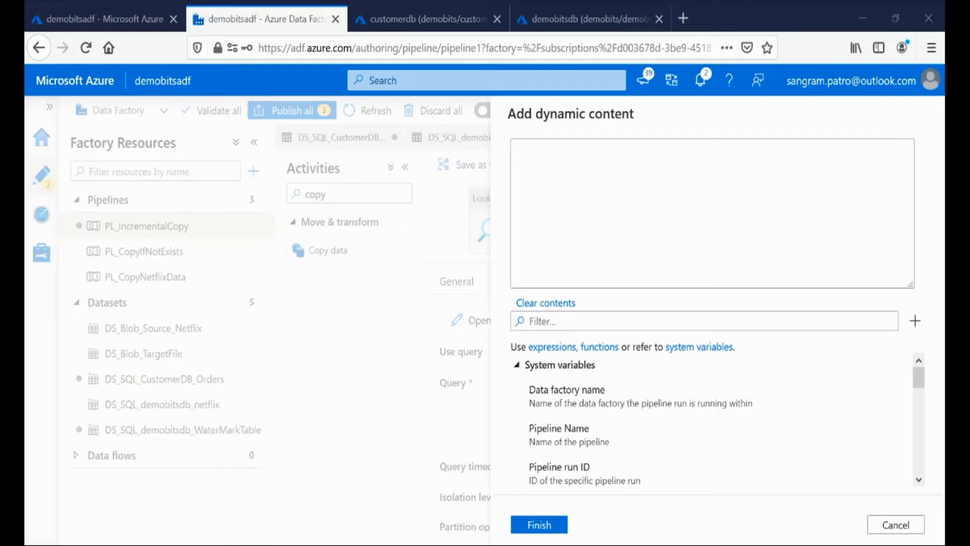
pyautogui.click(645, 215)
pyautogui.hotkey('ctrl', 'v')
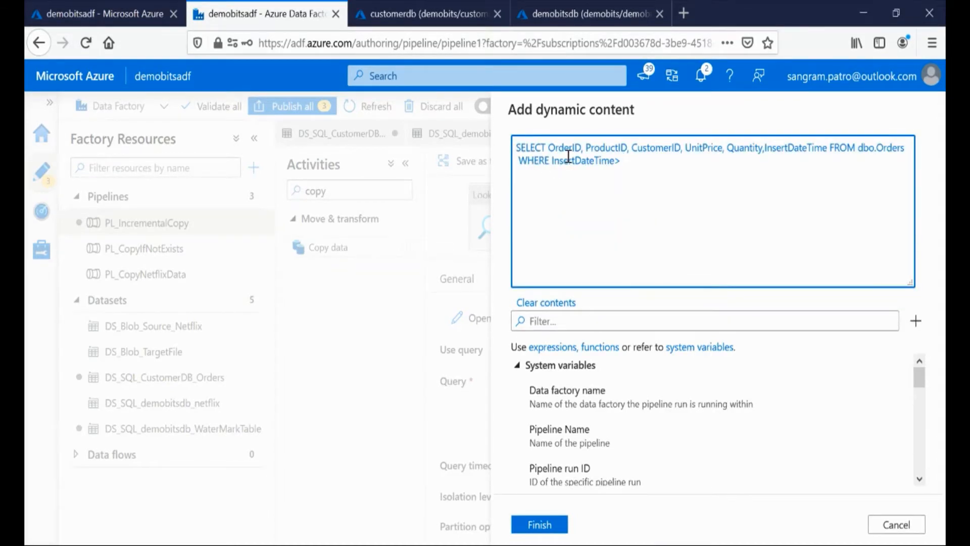
pyautogui.moveTo(568, 156); pyautogui.dragTo(753, 158)
pyautogui.click(534, 163)
# Step: Fill the quotes after InsertDateTime> with @{activity('LKP_OldWaterMarkValue').output.firstRow.WaterMarkValue}
pyautogui.moveTo(919, 376); pyautogui.dragTo(920, 487)
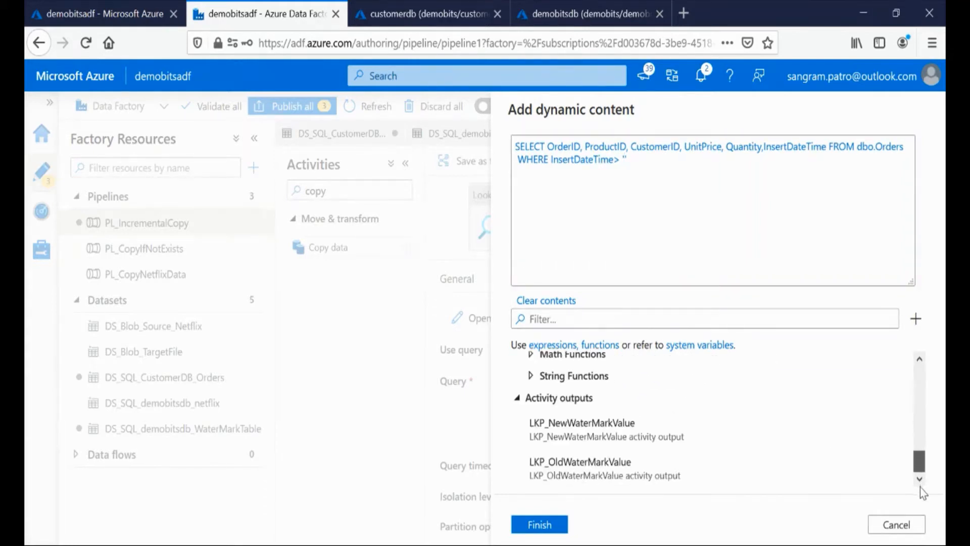
pyautogui.click(616, 477)
pyautogui.click(520, 147)
pyautogui.press('BackSpace')
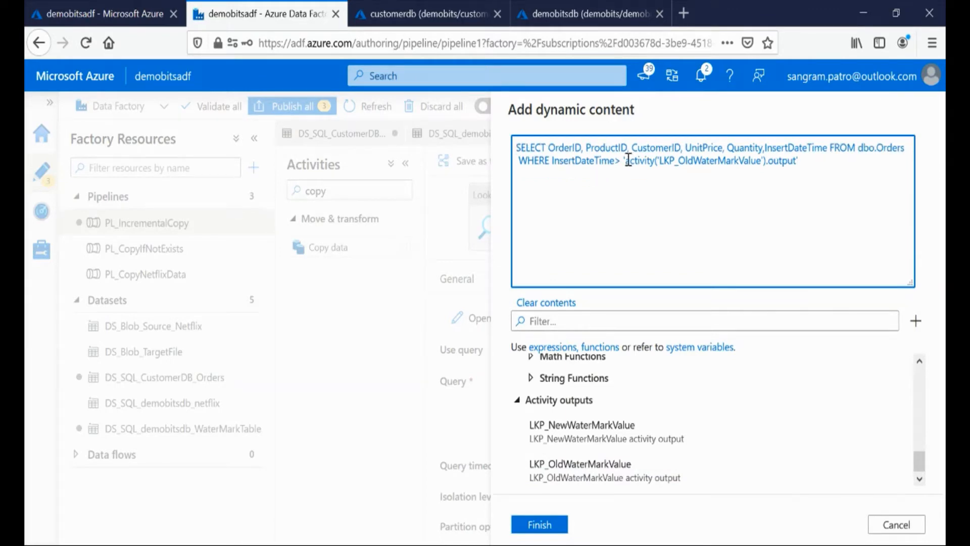
pyautogui.write('@{')
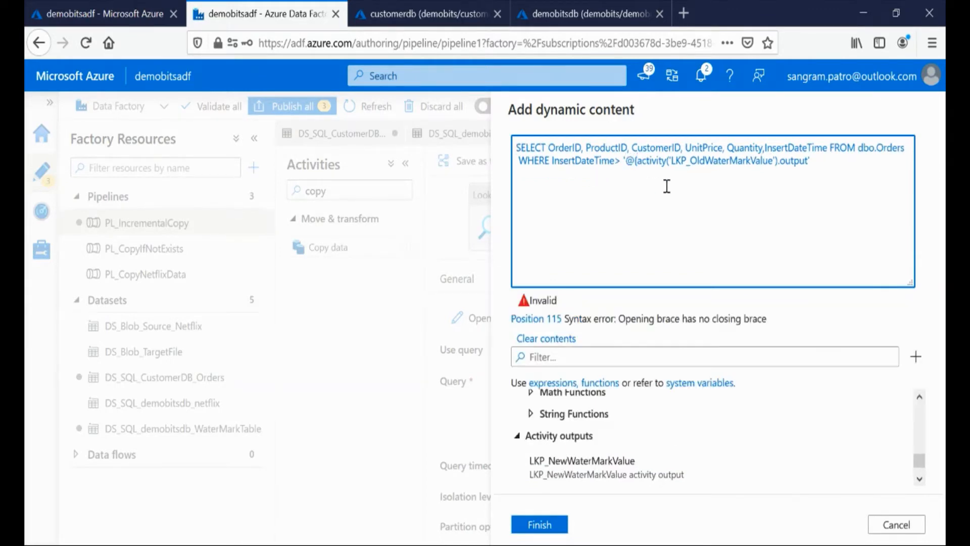
pyautogui.write('}')
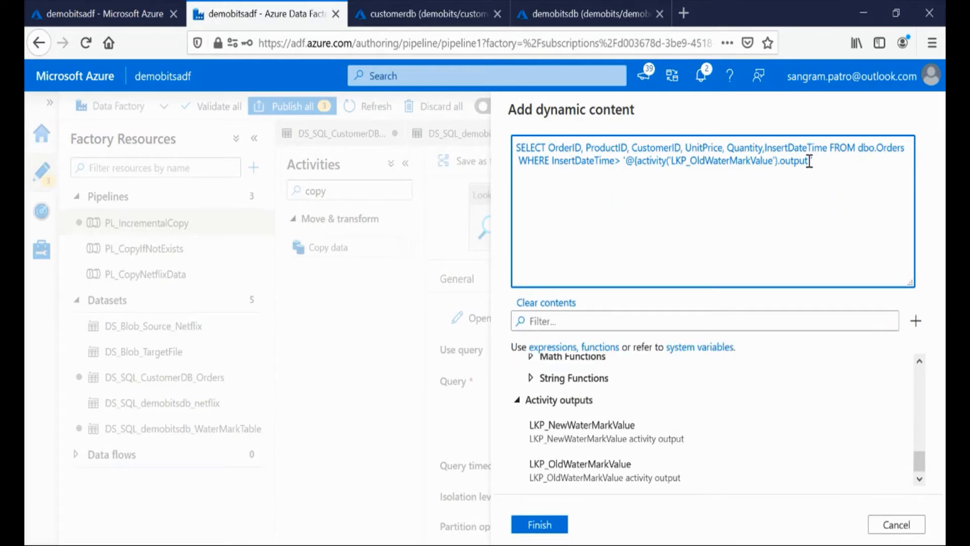
pyautogui.write('.')
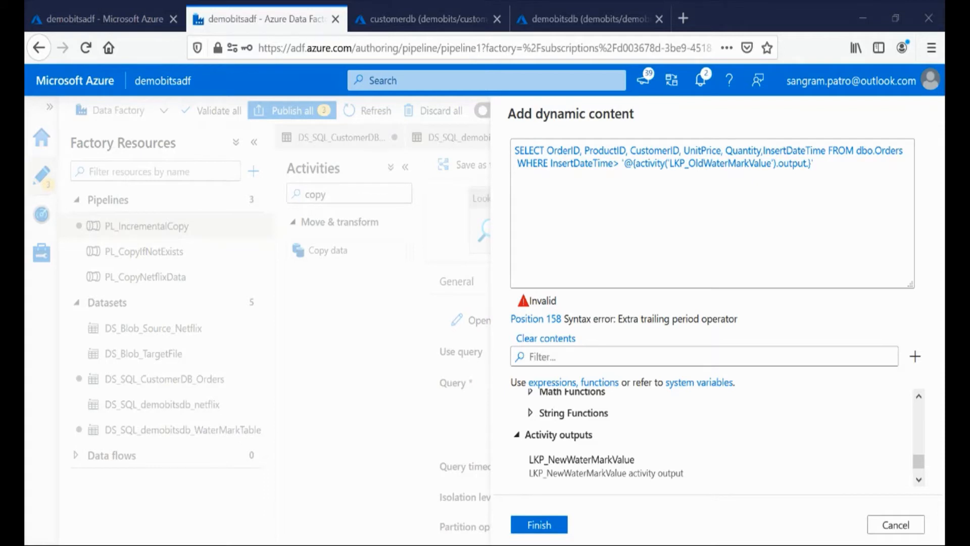
pyautogui.write('firstRow.')
pyautogui.click(822, 166)
pyautogui.click(846, 167)
pyautogui.write('WaterMarkValue')
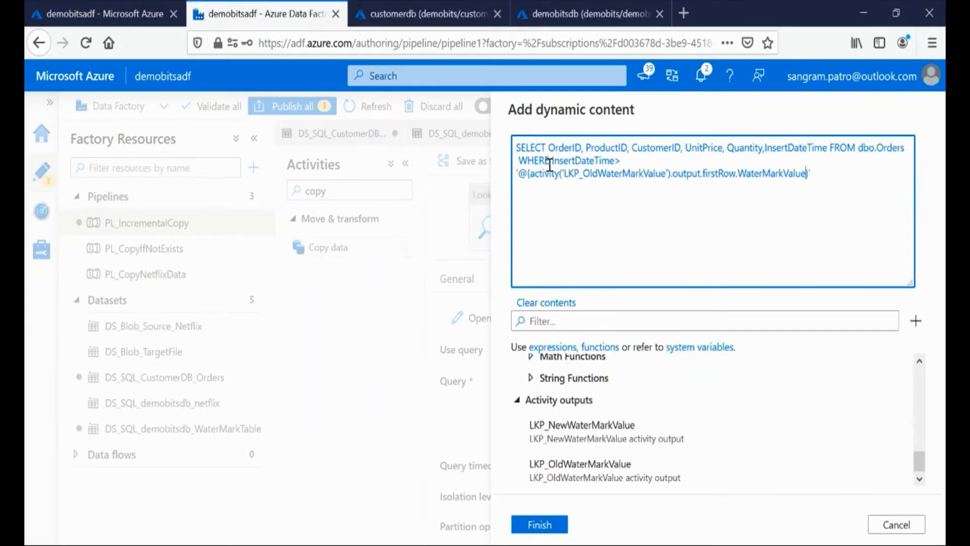
# Step: Review the parts of the old watermark expression and apply the dynamic content to the source query
pyautogui.moveTo(553, 162); pyautogui.dragTo(627, 171)
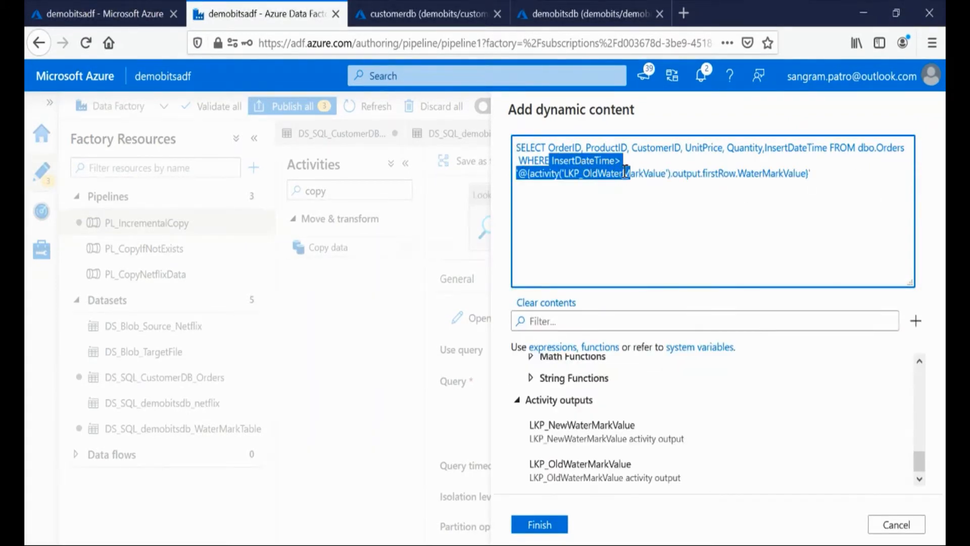
pyautogui.click(680, 189)
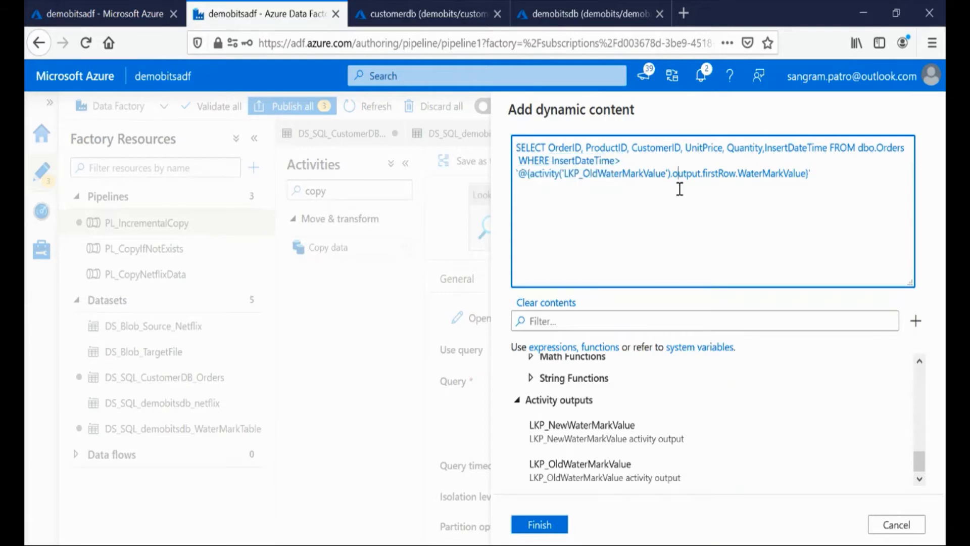
pyautogui.doubleClick(765, 174)
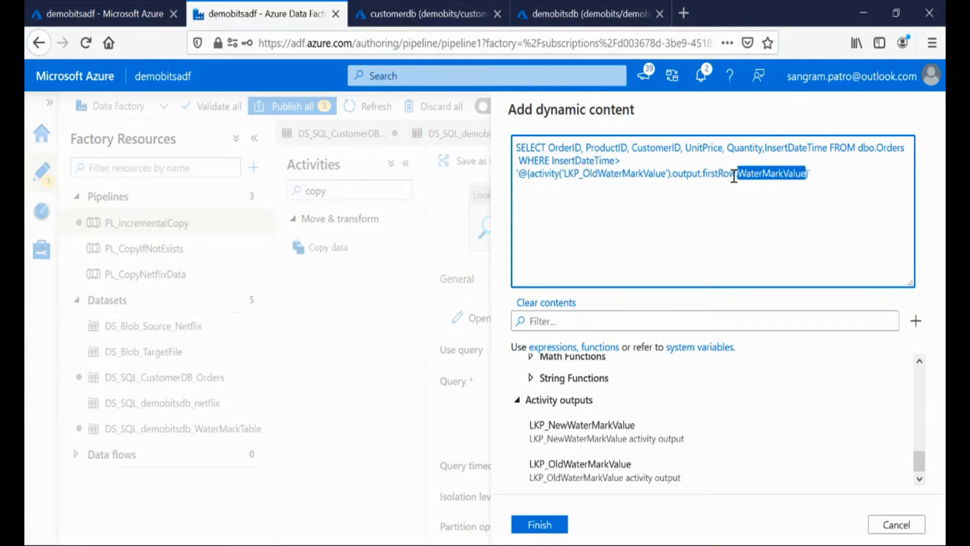
pyautogui.moveTo(528, 174); pyautogui.dragTo(669, 175)
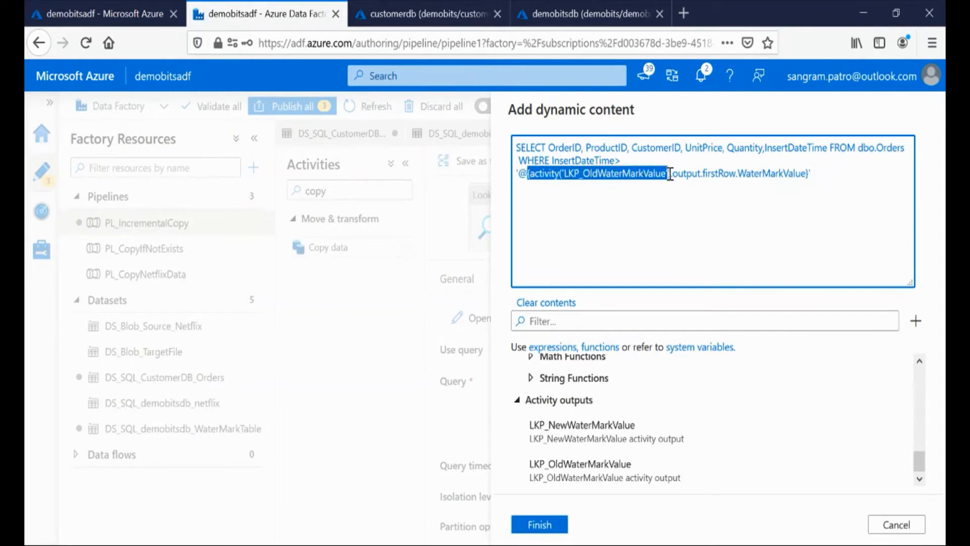
pyautogui.doubleClick(715, 174)
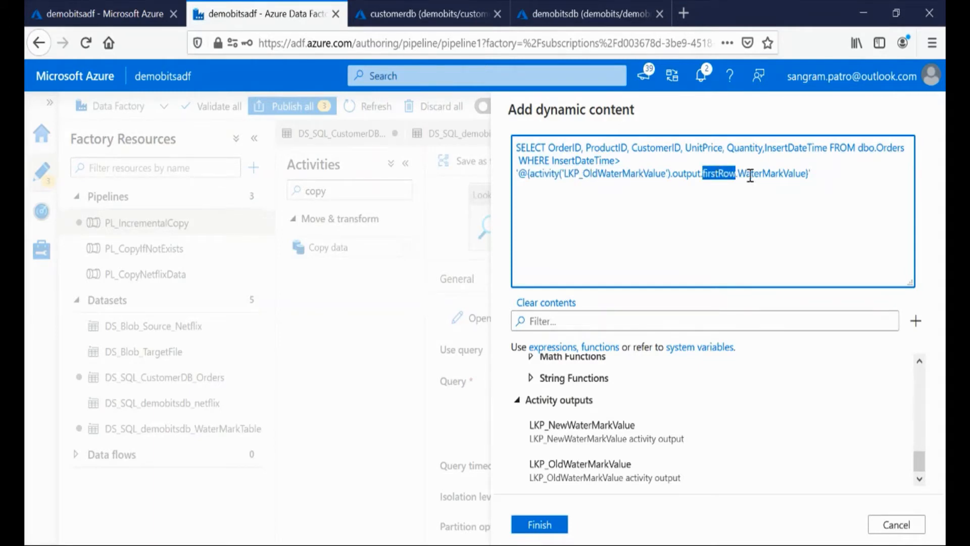
pyautogui.doubleClick(753, 174)
pyautogui.click(540, 525)
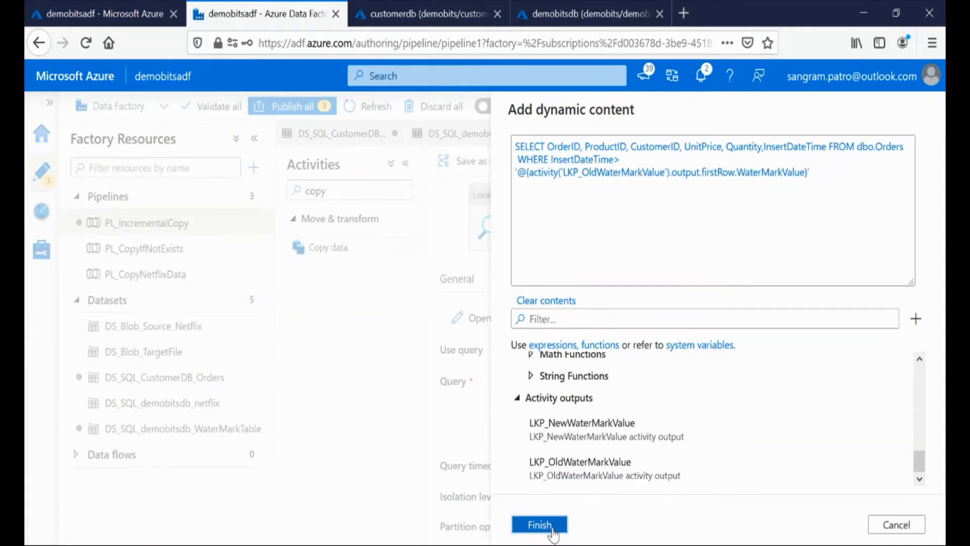
# Step: Examine the firstRow table name and WaterMarkValue in the LKP_OldWaterMarkValue debug output, and close the output
pyautogui.moveTo(687, 256); pyautogui.dragTo(700, 368)
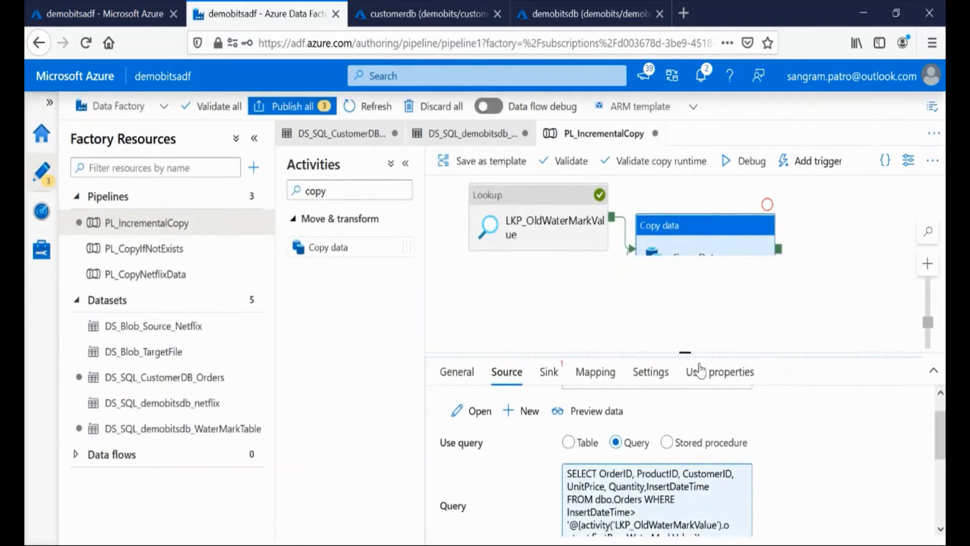
pyautogui.click(702, 330)
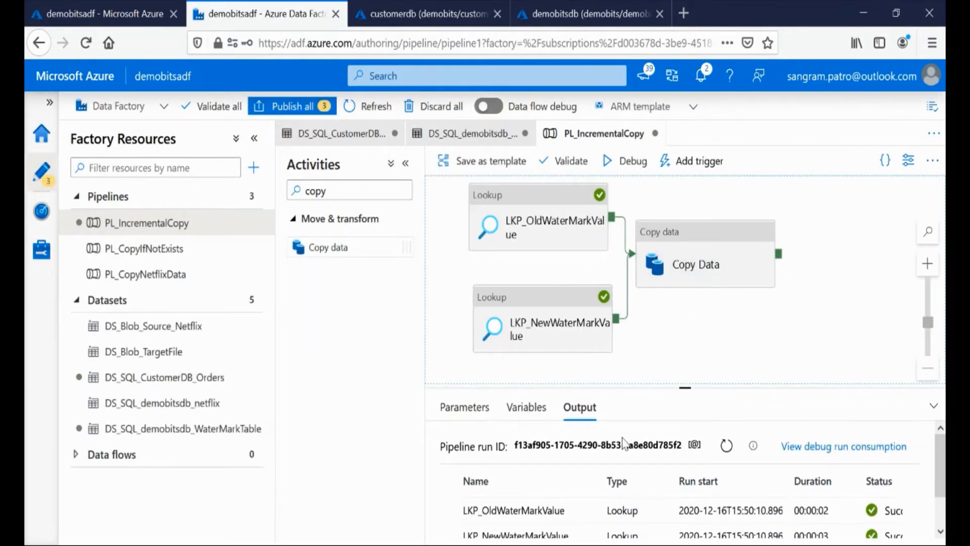
pyautogui.moveTo(566, 512)
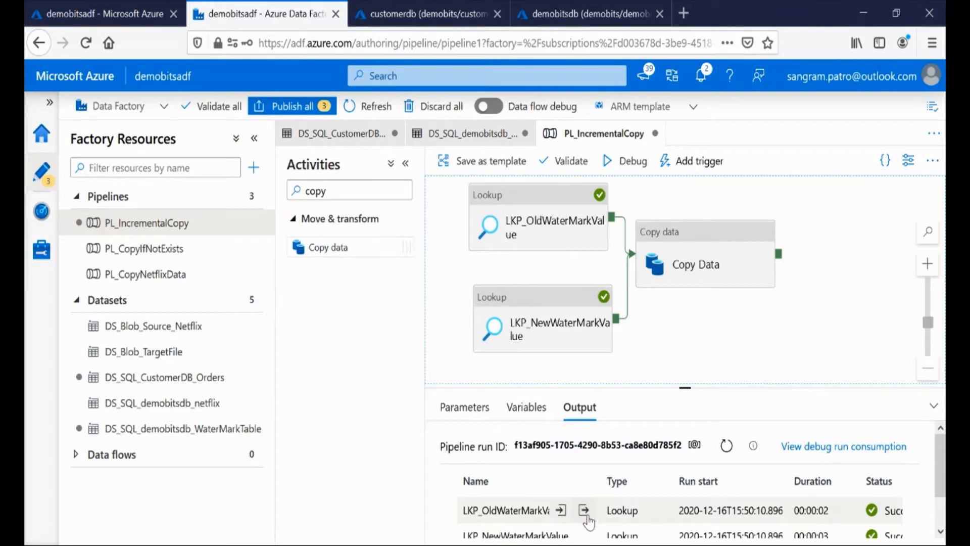
pyautogui.click(583, 511)
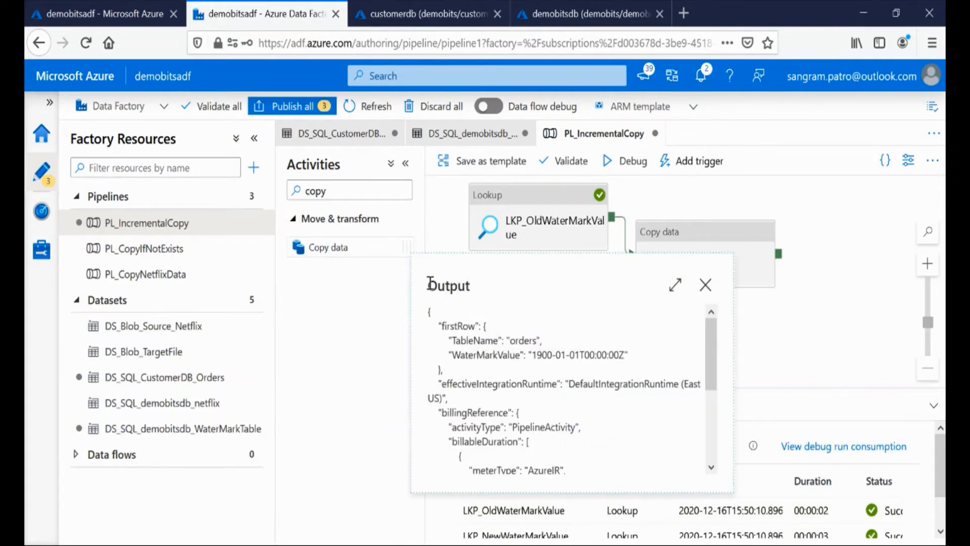
pyautogui.moveTo(431, 284); pyautogui.dragTo(477, 284)
pyautogui.moveTo(444, 325); pyautogui.dragTo(597, 349)
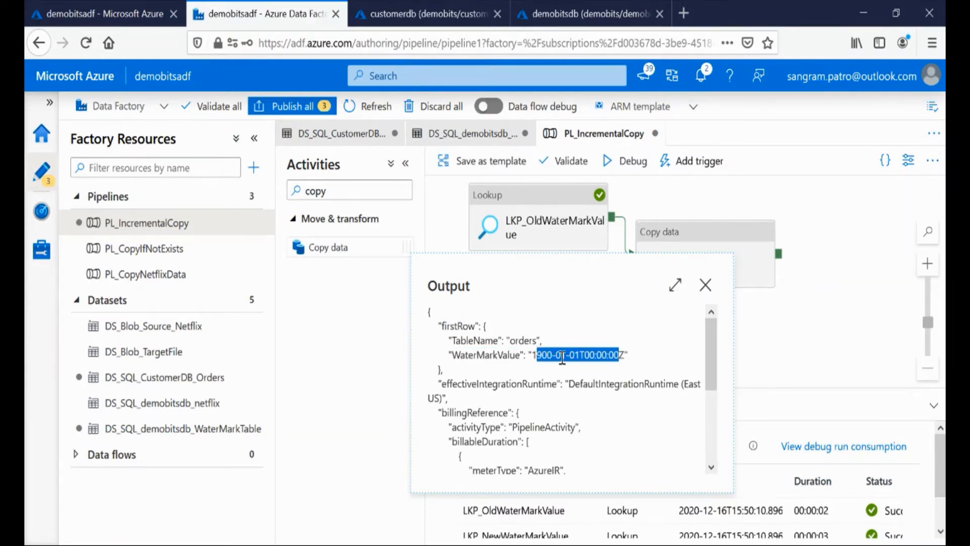
pyautogui.click(752, 326)
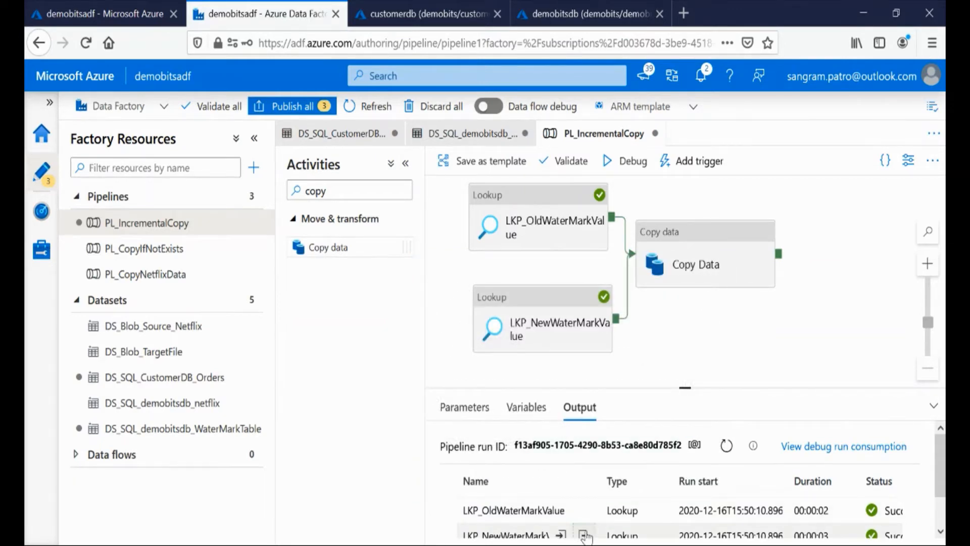
# Step: Check the NewWaterMarkValue field and its date in the LKP_NewWaterMarkValue debug output, and close the output
pyautogui.click(584, 535)
pyautogui.moveTo(547, 366); pyautogui.dragTo(637, 364)
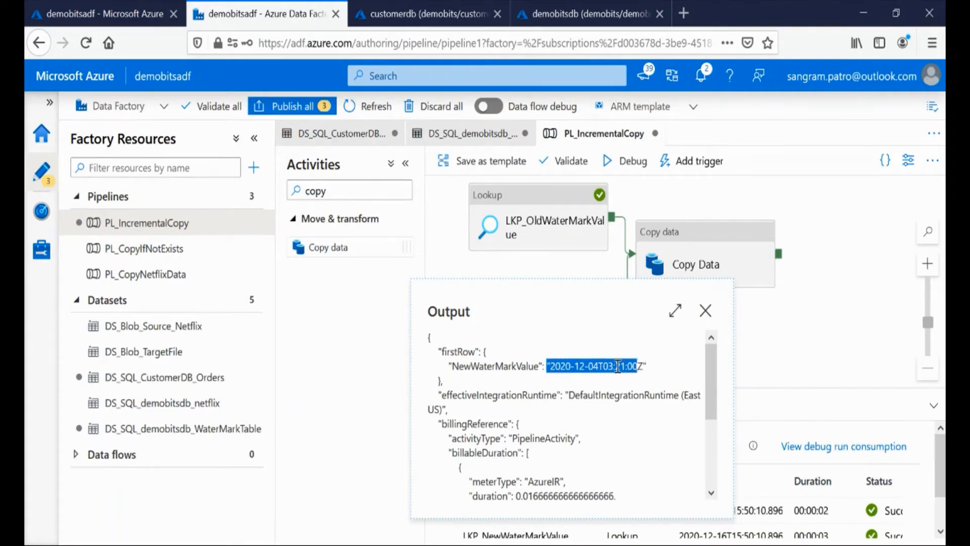
pyautogui.doubleClick(492, 366)
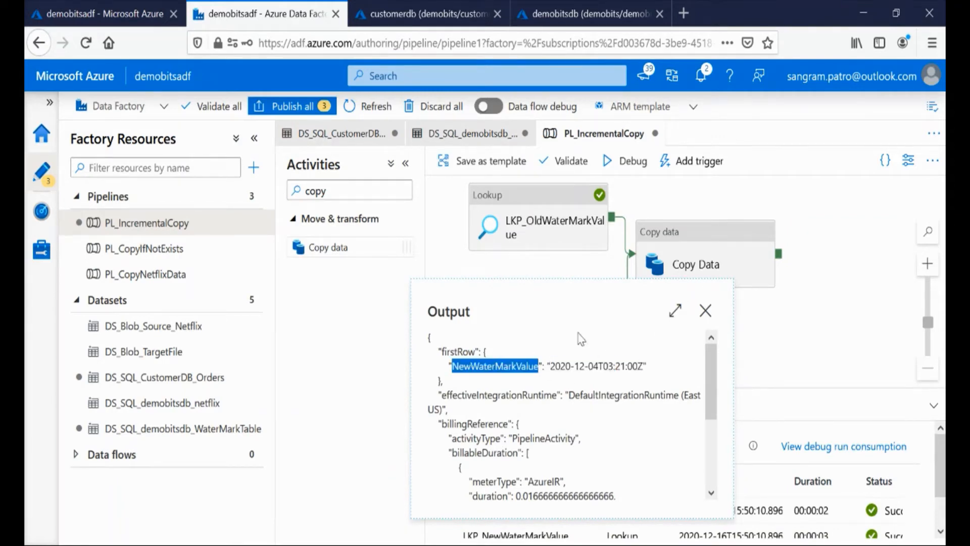
pyautogui.click(700, 256)
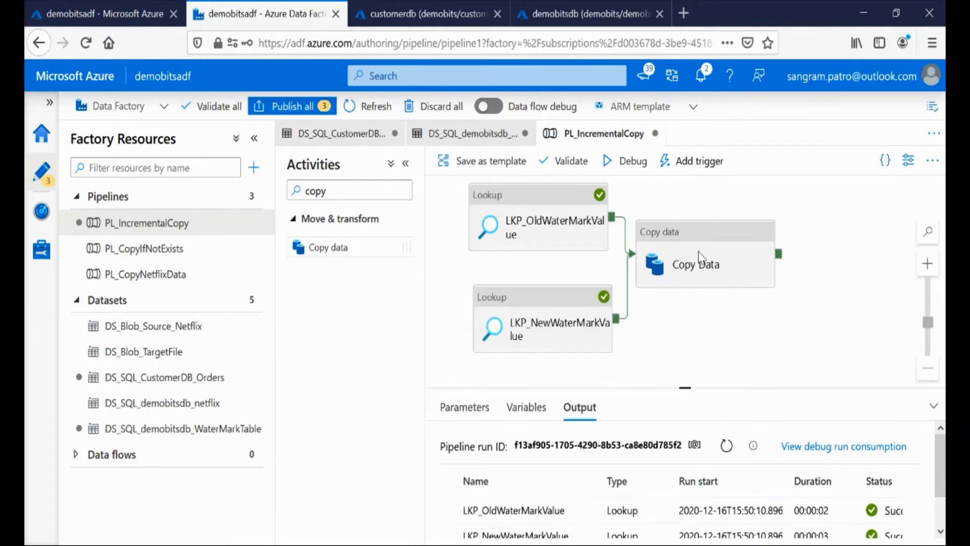
# Step: Reopen the Copy Data source query as dynamic content and append the condition AND InsertDateTime<='' after the old watermark expression
pyautogui.click(700, 257)
pyautogui.moveTo(639, 368); pyautogui.dragTo(638, 199)
pyautogui.click(643, 394)
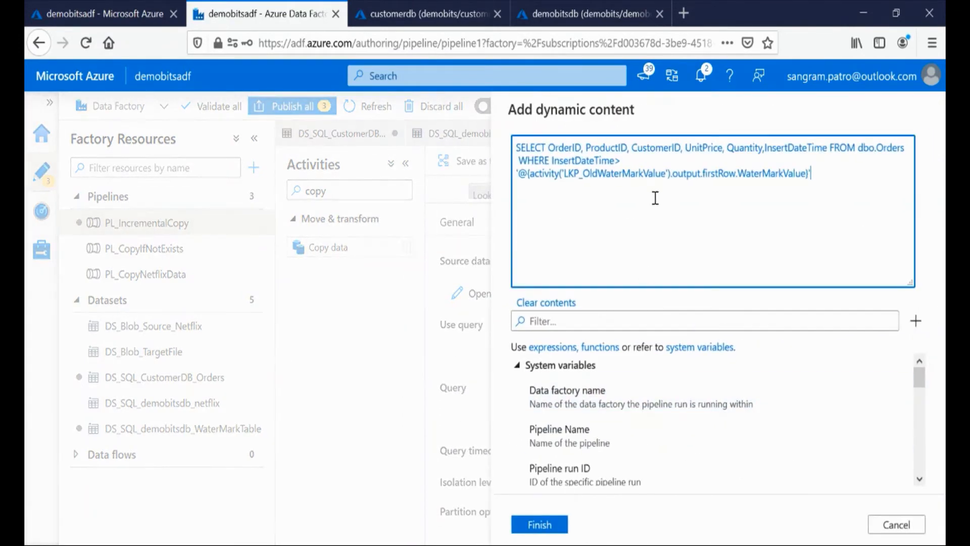
pyautogui.write("AND InsertDateTime<='")
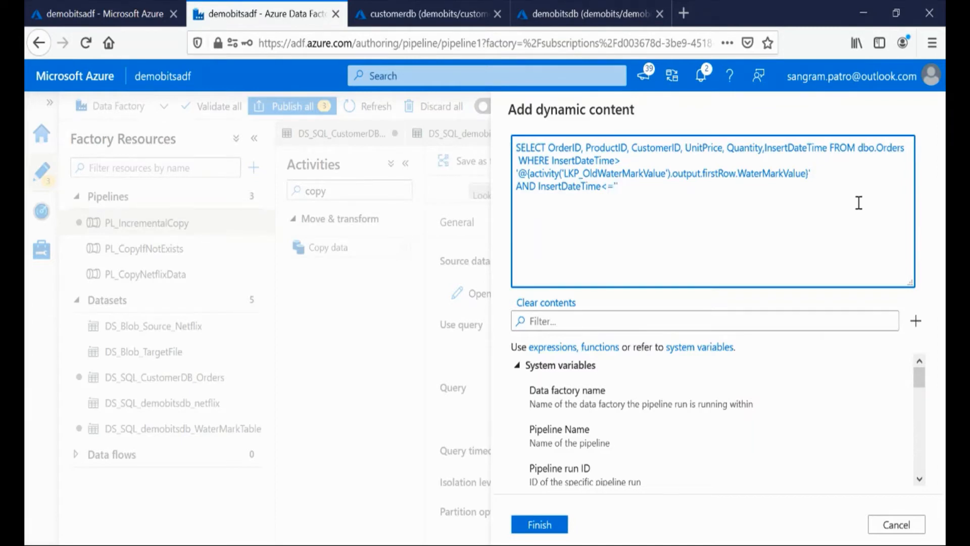
# Step: Fill the quotes after InsertDateTime<= with @{activity('LKP_NewWaterMarkValue').output.firstRow.NewWaterMarkValue} and apply the dynamic content
pyautogui.moveTo(918, 377); pyautogui.dragTo(919, 460)
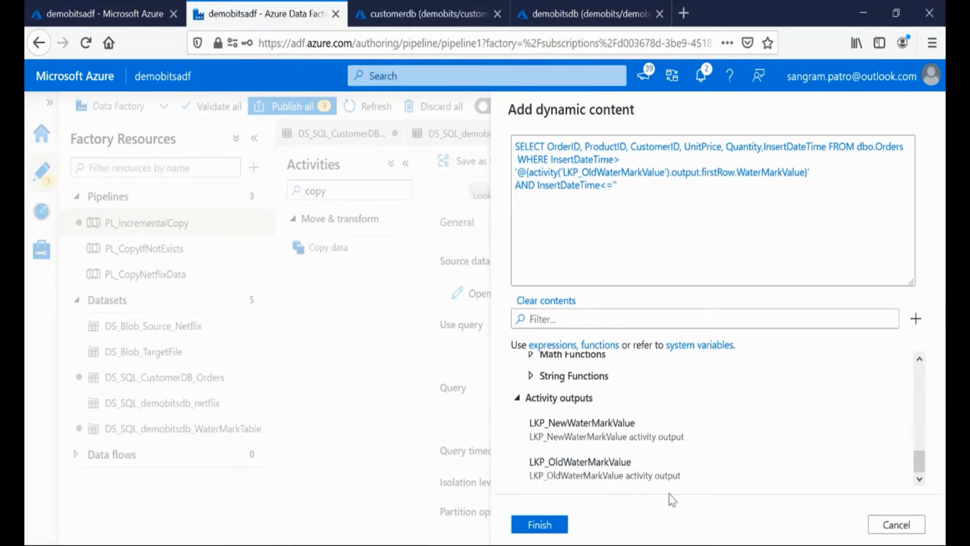
pyautogui.click(567, 447)
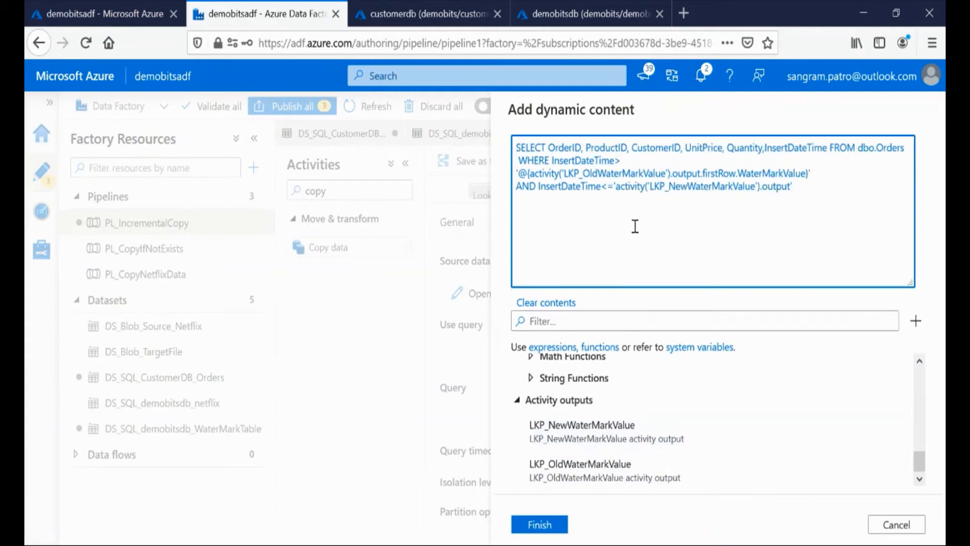
pyautogui.write('@{')
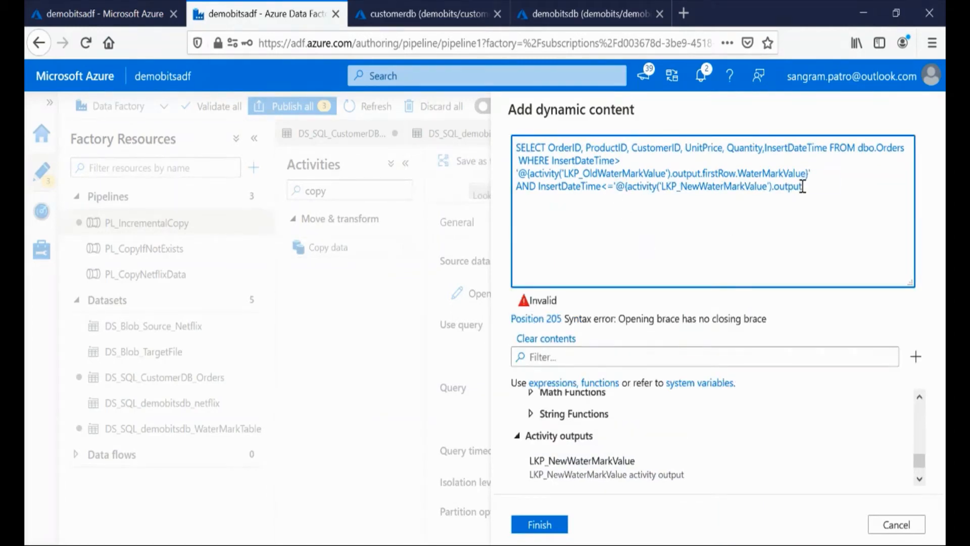
pyautogui.write('}')
pyautogui.write('.fi')
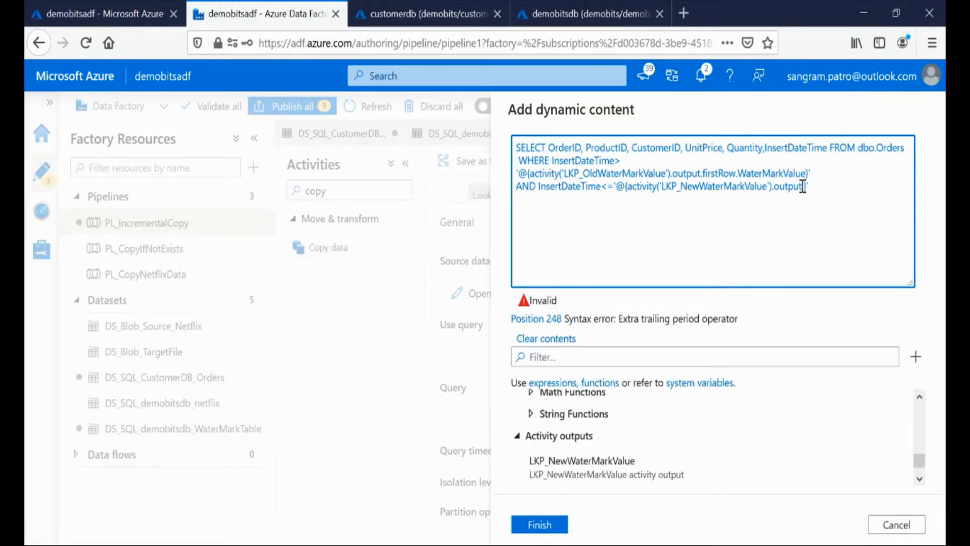
pyautogui.write('rstRow')
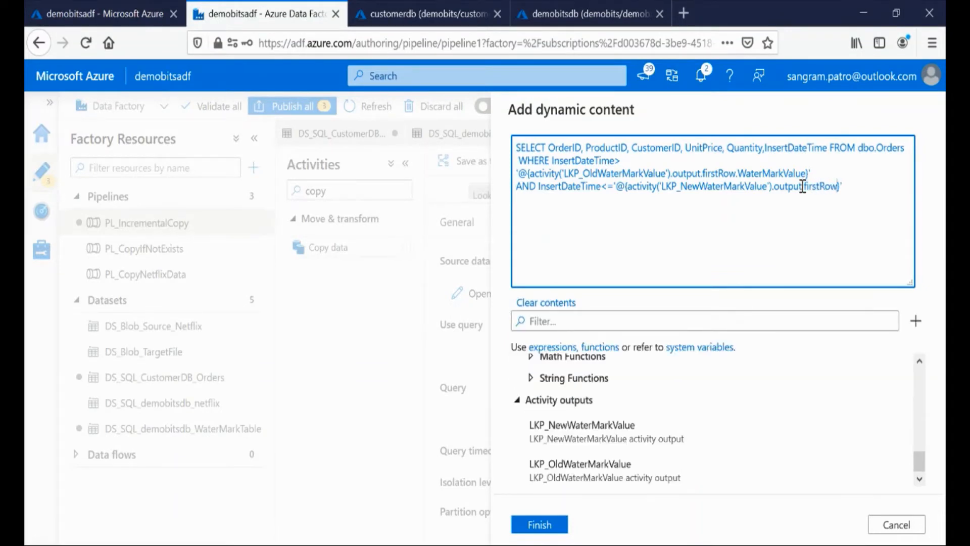
pyautogui.write('.NewWaterMarkValue')
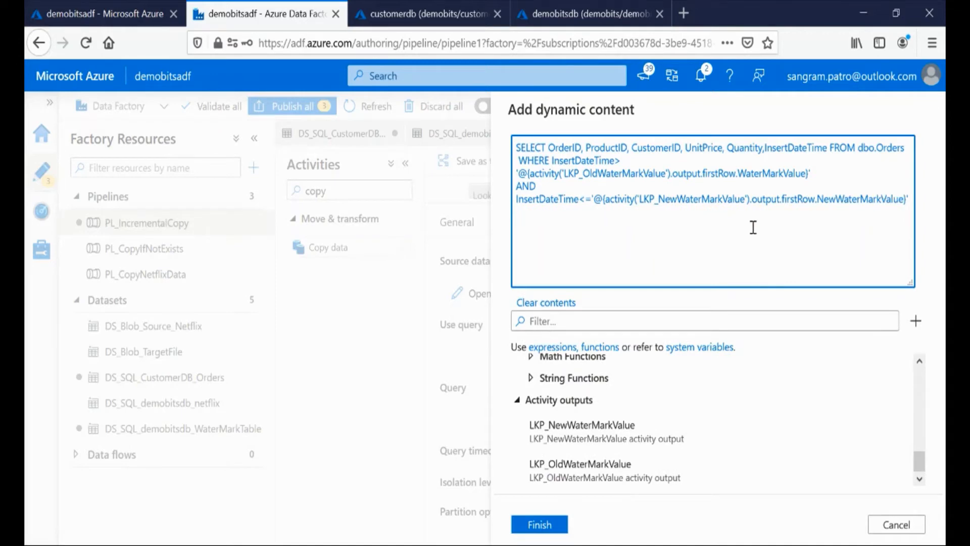
pyautogui.click(540, 525)
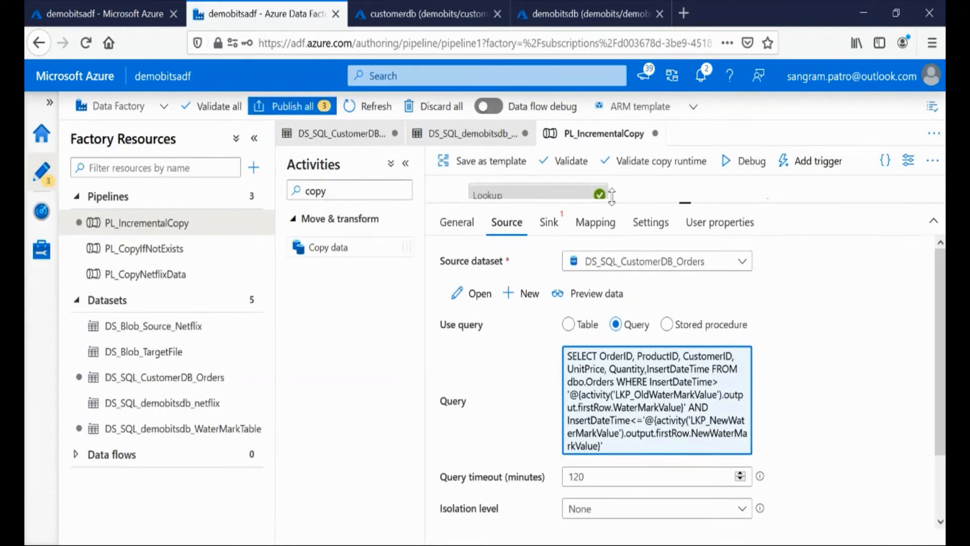
# Step: Start a new dataset in the factory resources, using Azure SQL Database as its data store
pyautogui.moveTo(681, 201); pyautogui.dragTo(684, 358)
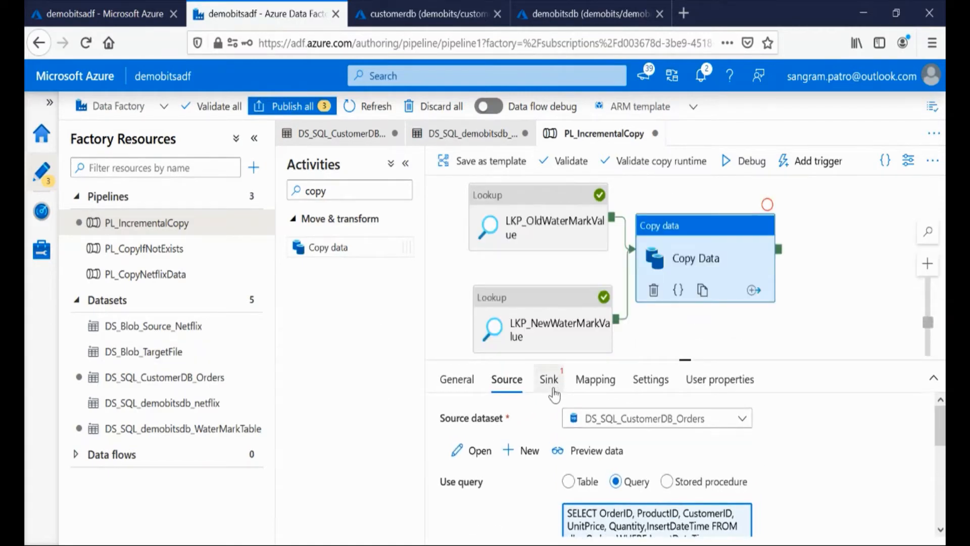
pyautogui.click(251, 301)
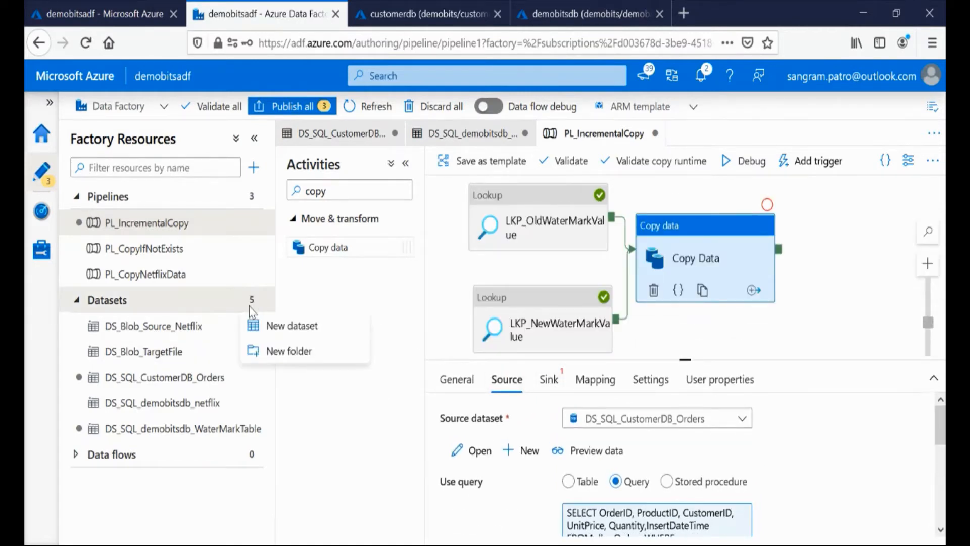
pyautogui.click(275, 331)
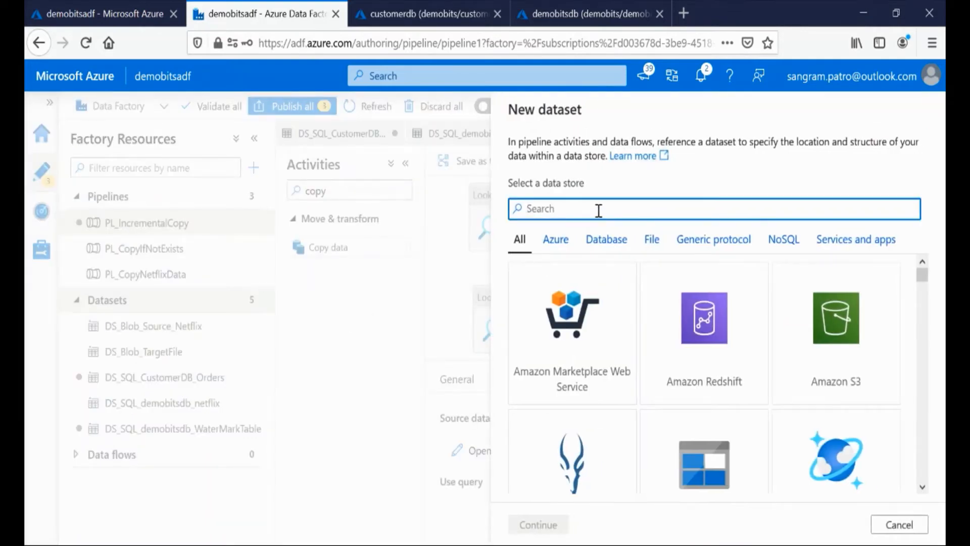
pyautogui.write('sql')
pyautogui.click(574, 469)
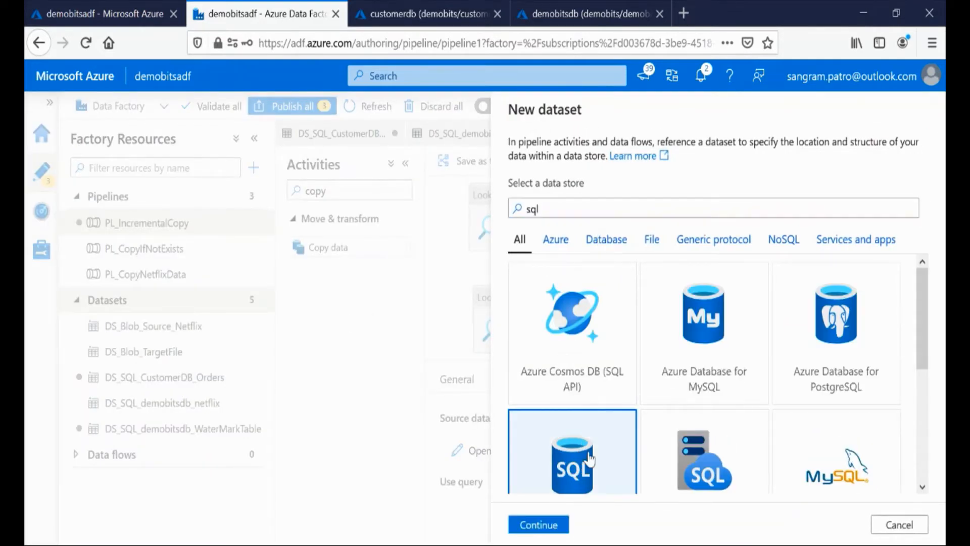
pyautogui.click(547, 523)
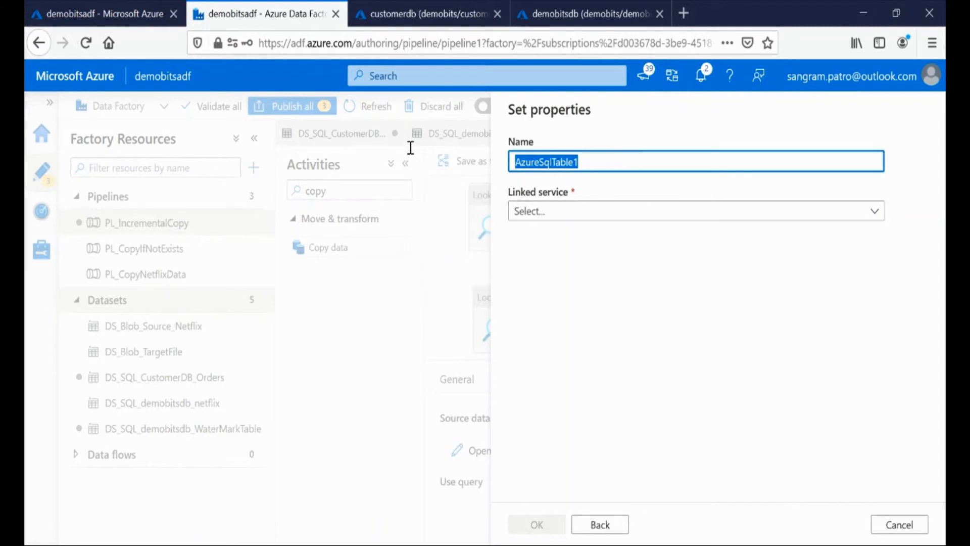
# Step: Name the new dataset DS_SQL_demobitsdb_Orders and select LS_SQL_demobitsdb as its linked service
pyautogui.write('DS_SQL_demobitsdb_')
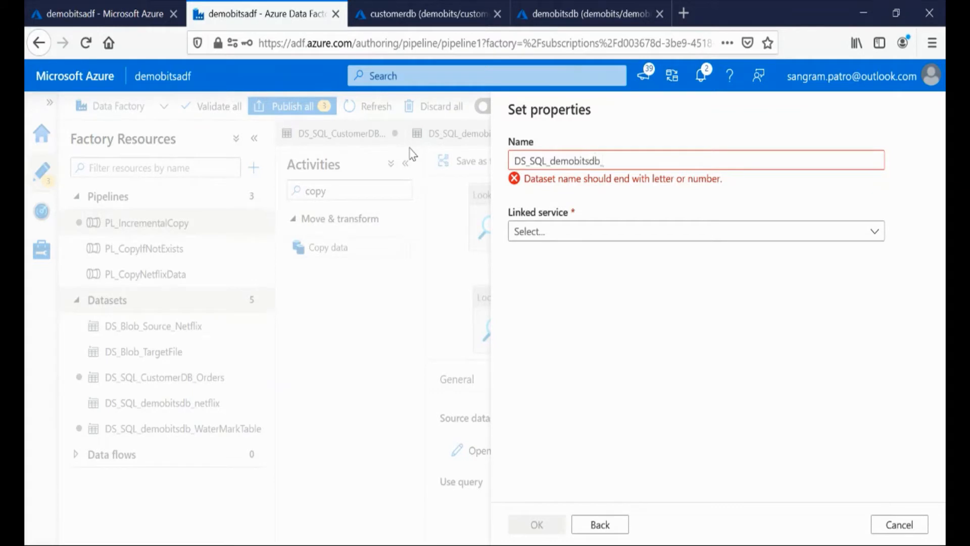
pyautogui.write('Orders')
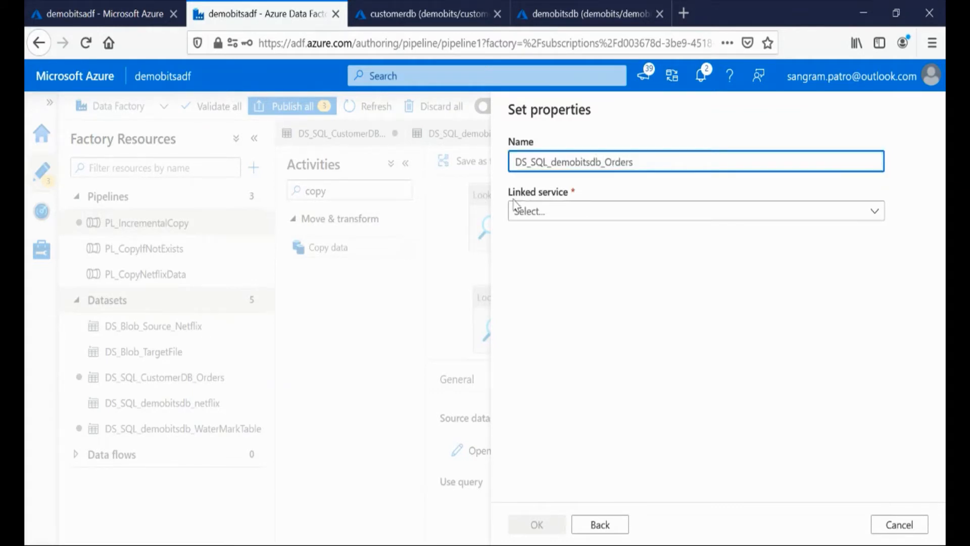
pyautogui.click(538, 209)
pyautogui.moveTo(877, 284); pyautogui.dragTo(876, 298)
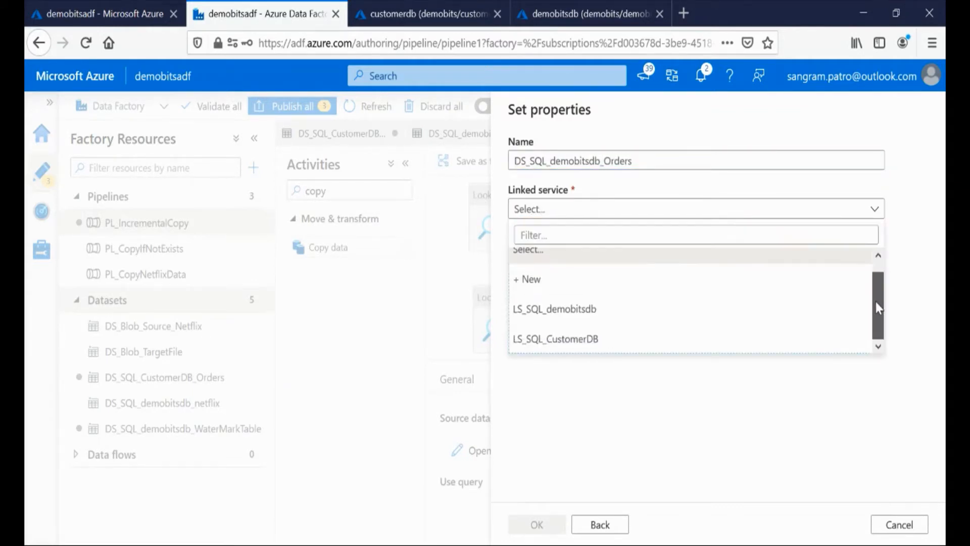
pyautogui.click(594, 317)
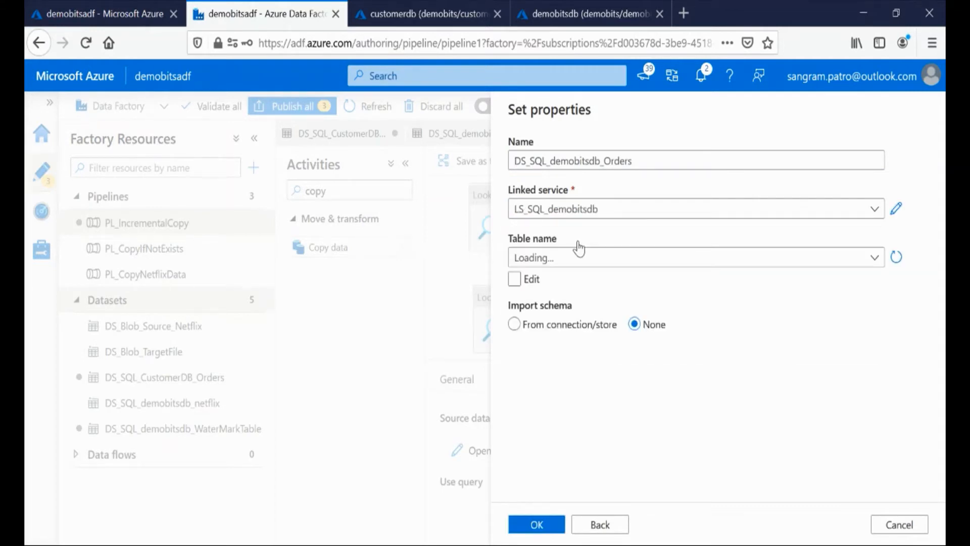
# Step: Select the dbo.orders table for the new dataset and create the dataset
pyautogui.click(577, 259)
pyautogui.click(589, 284)
pyautogui.write('order')
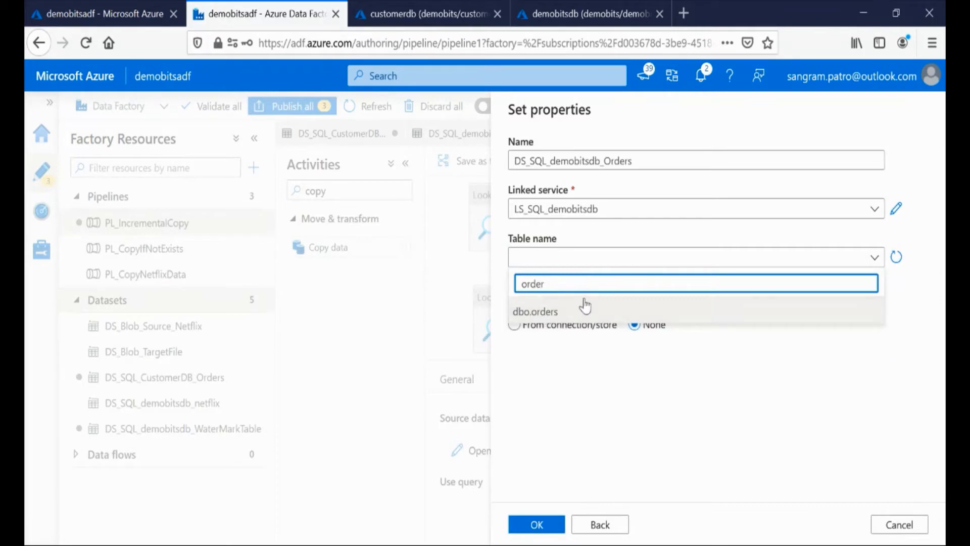
pyautogui.click(584, 306)
pyautogui.click(537, 525)
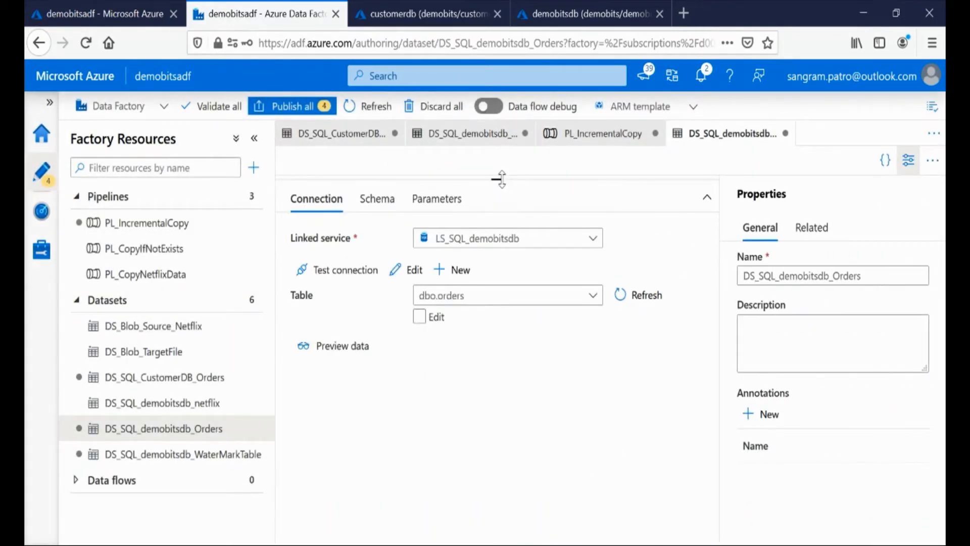
# Step: Return to the PL_IncrementalCopy pipeline and set the Copy Data activity's sink dataset to DS_SQL_demobitsdb_Orders
pyautogui.click(194, 225)
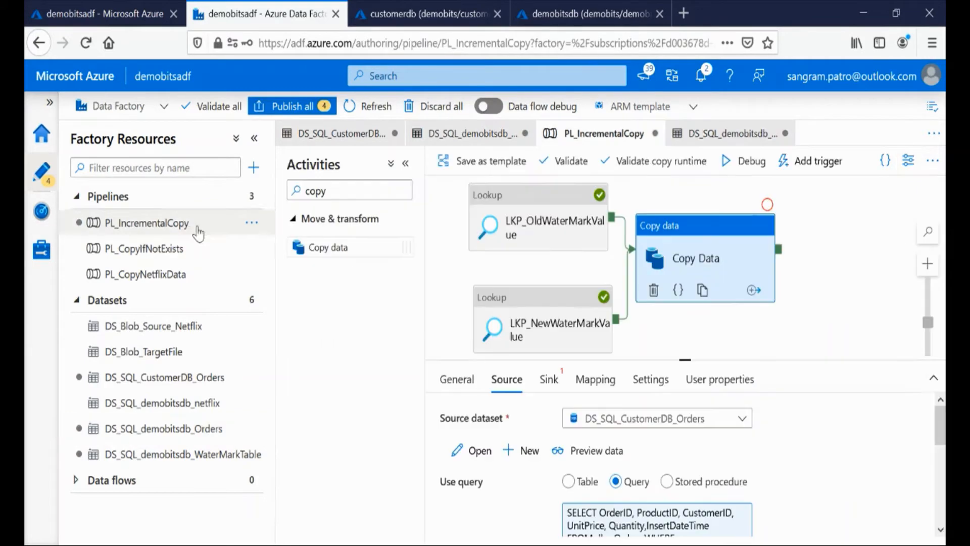
pyautogui.click(549, 379)
pyautogui.click(650, 418)
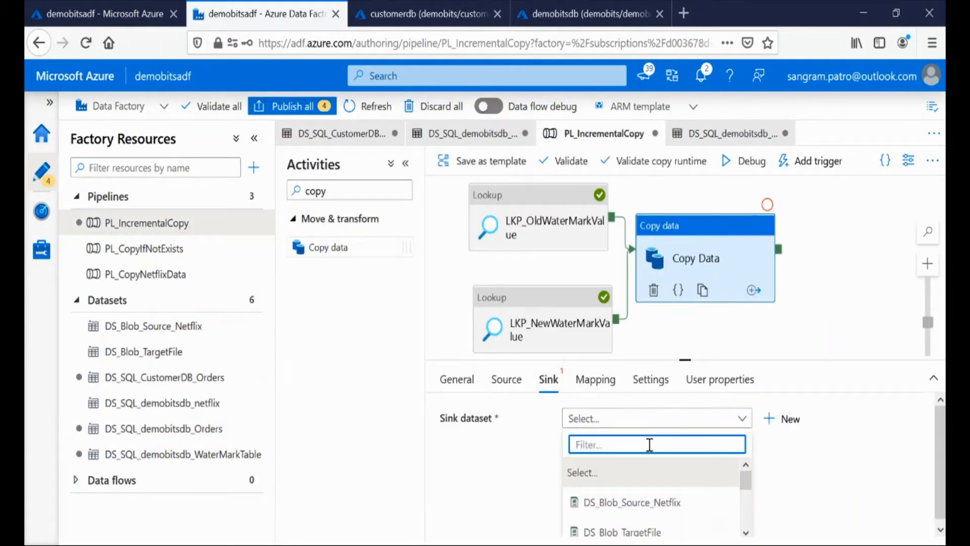
pyautogui.write('cus')
pyautogui.press('BackSpace')
pyautogui.write('o')
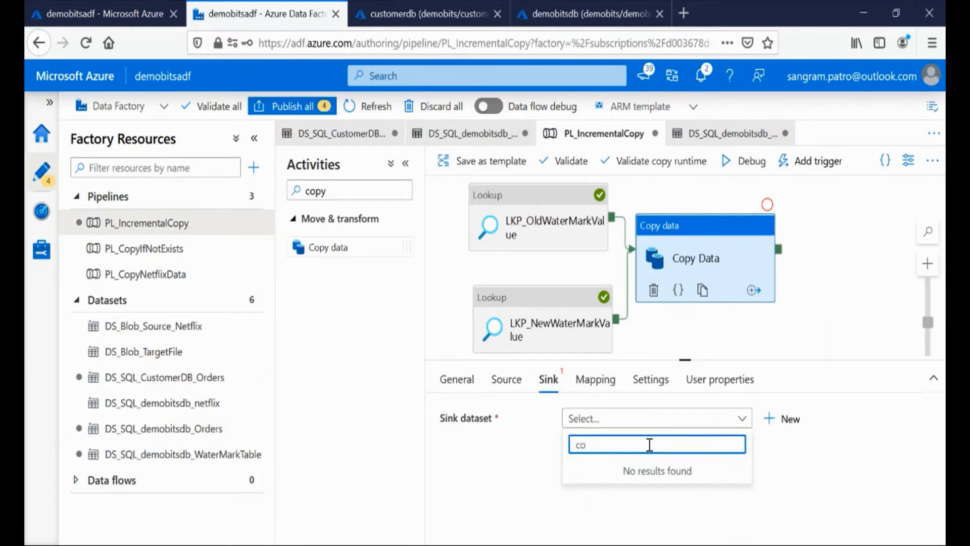
pyautogui.press('BackSpace')
pyautogui.press('BackSpace')
pyautogui.write('order')
pyautogui.click(642, 502)
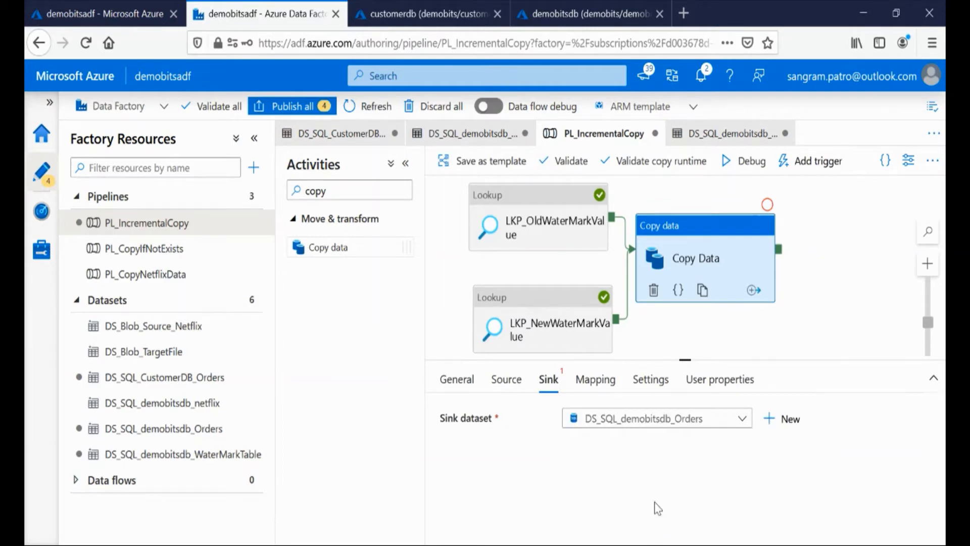
# Step: Import the Copy Data mapping schemas with 1900-01-01 for both watermark expressions, and review the mapped columns
pyautogui.click(609, 381)
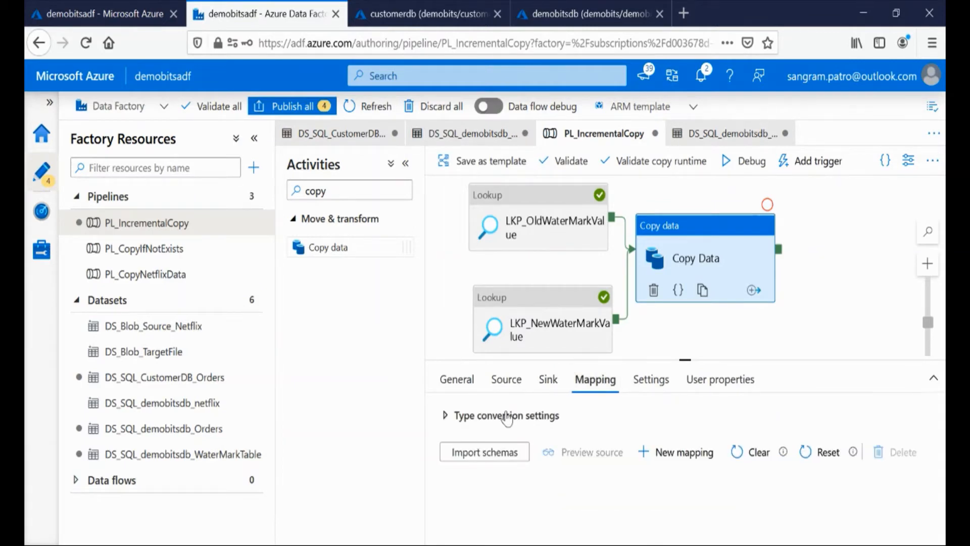
pyautogui.click(487, 453)
pyautogui.click(723, 355)
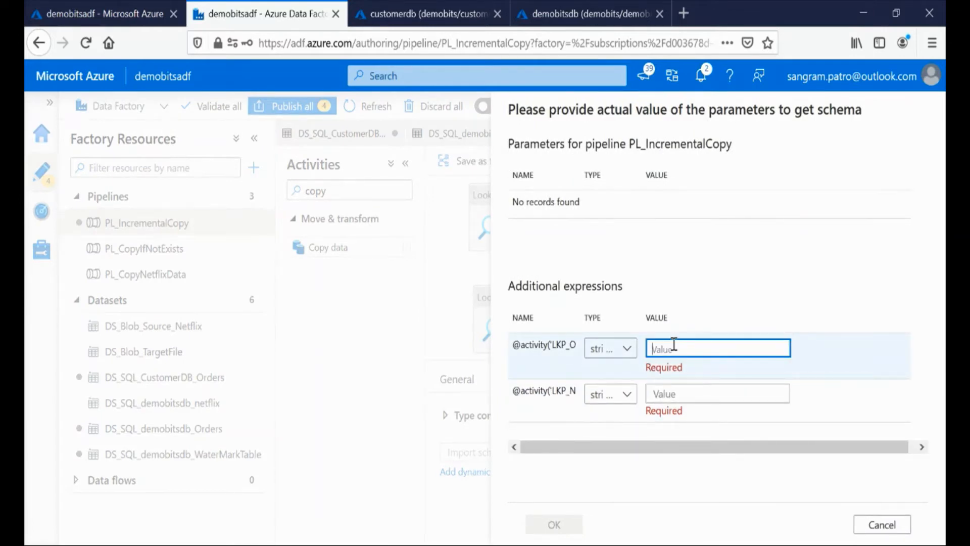
pyautogui.write('1900-01-01')
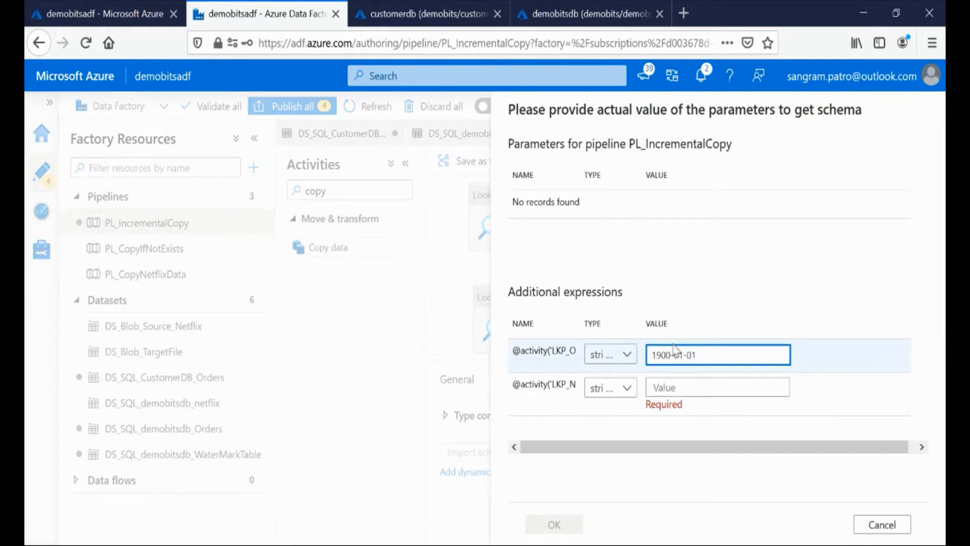
pyautogui.click(671, 388)
pyautogui.write('1900-01-01')
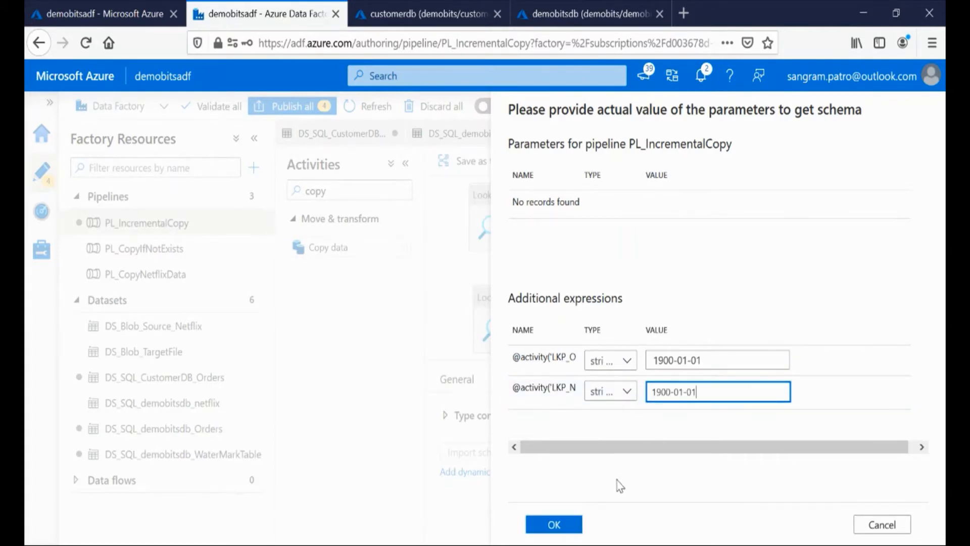
pyautogui.click(569, 524)
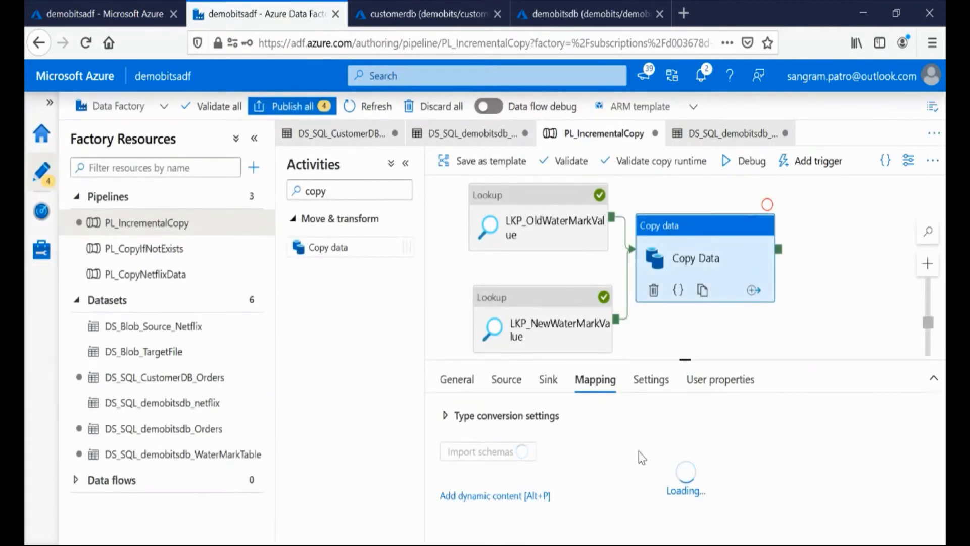
pyautogui.scroll(-3, 889, 434)
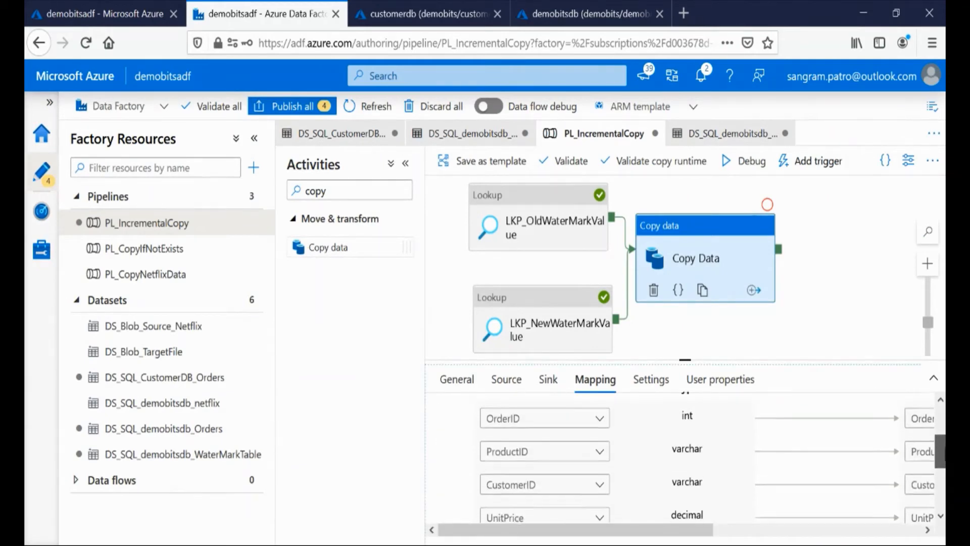
pyautogui.scroll(-2, 707, 455)
pyautogui.scroll(3, 707, 454)
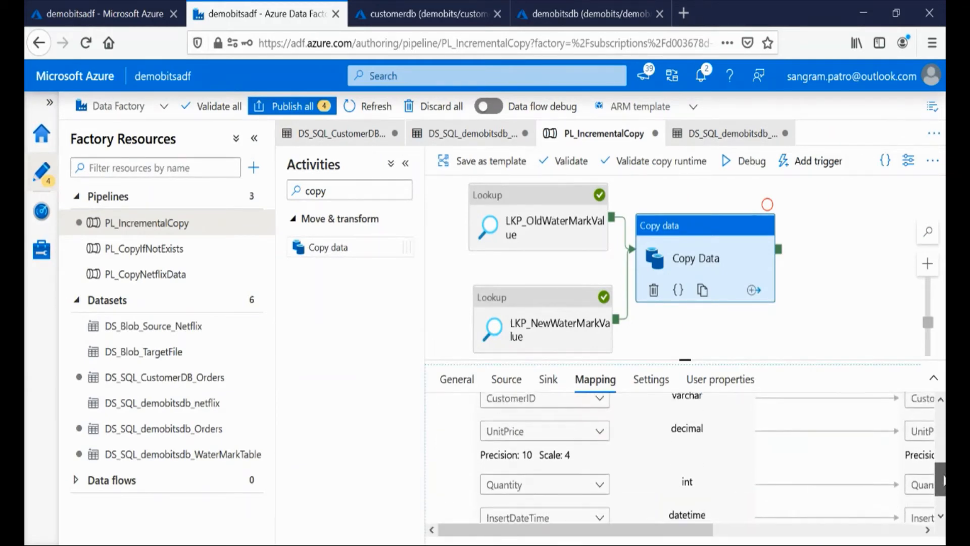
# Step: Add a Stored procedure activity beside Copy Data in the pipeline and connect Copy Data's success output to it
pyautogui.moveTo(825, 281); pyautogui.dragTo(804, 271)
pyautogui.doubleClick(335, 192)
pyautogui.write('store')
pyautogui.moveTo(324, 247); pyautogui.dragTo(833, 234)
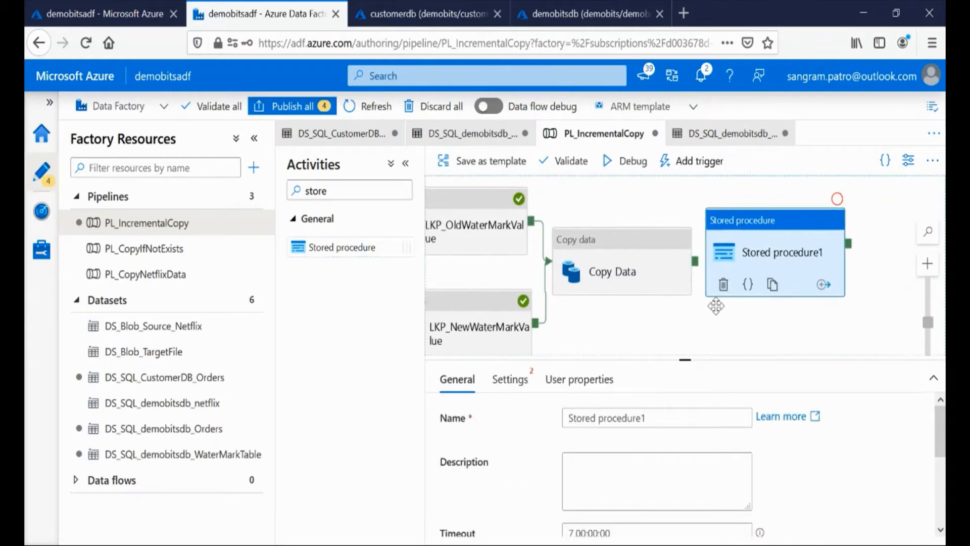
pyautogui.moveTo(696, 261); pyautogui.dragTo(733, 252)
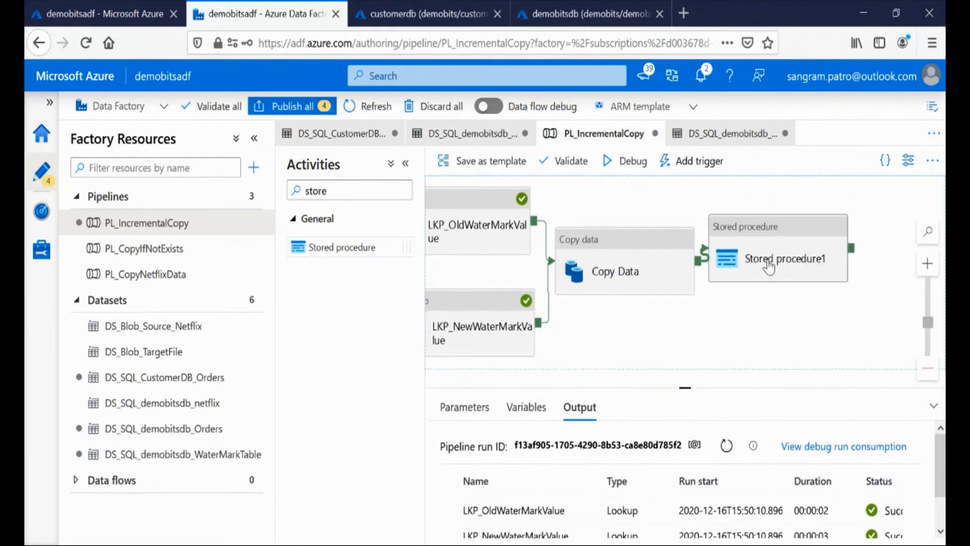
# Step: Name the Stored procedure activity Set Watermark and set its linked service to LS_SQL_demobitsdb
pyautogui.tripleClick(640, 425)
pyautogui.write('Set Watermark')
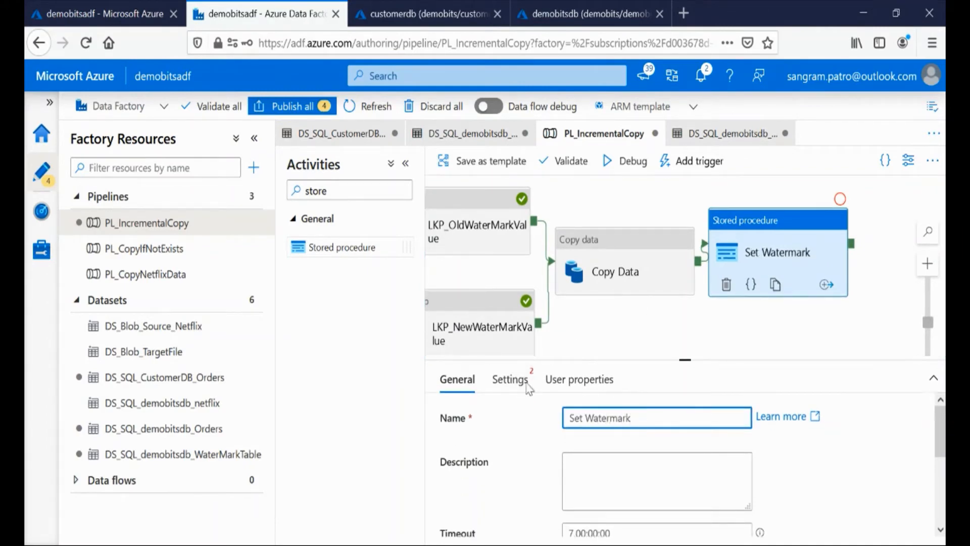
pyautogui.click(509, 380)
pyautogui.click(640, 423)
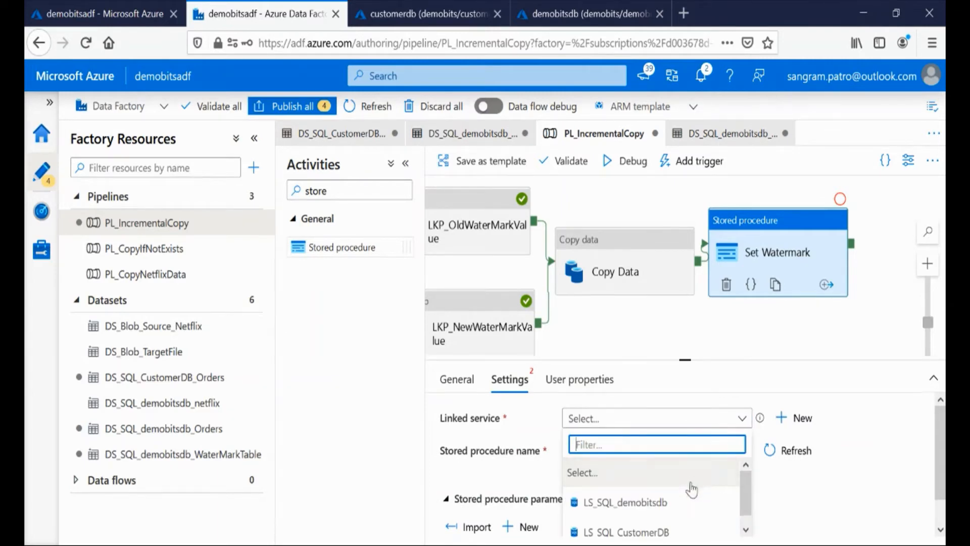
pyautogui.click(626, 503)
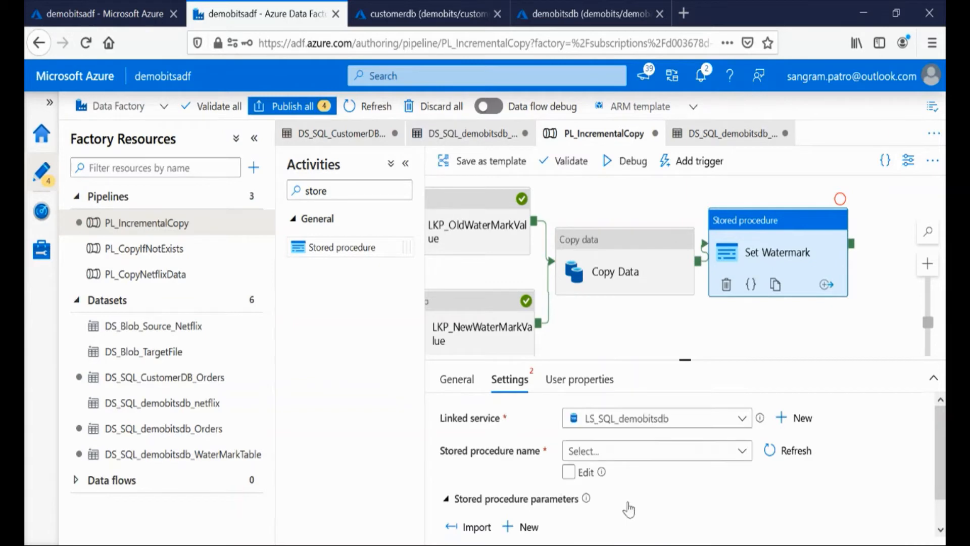
# Step: Choose the [dbo].[spSetWatermark] stored procedure for the Set Watermark activity and import its parameters
pyautogui.click(617, 482)
pyautogui.moveTo(939, 444); pyautogui.dragTo(940, 485)
pyautogui.click(689, 424)
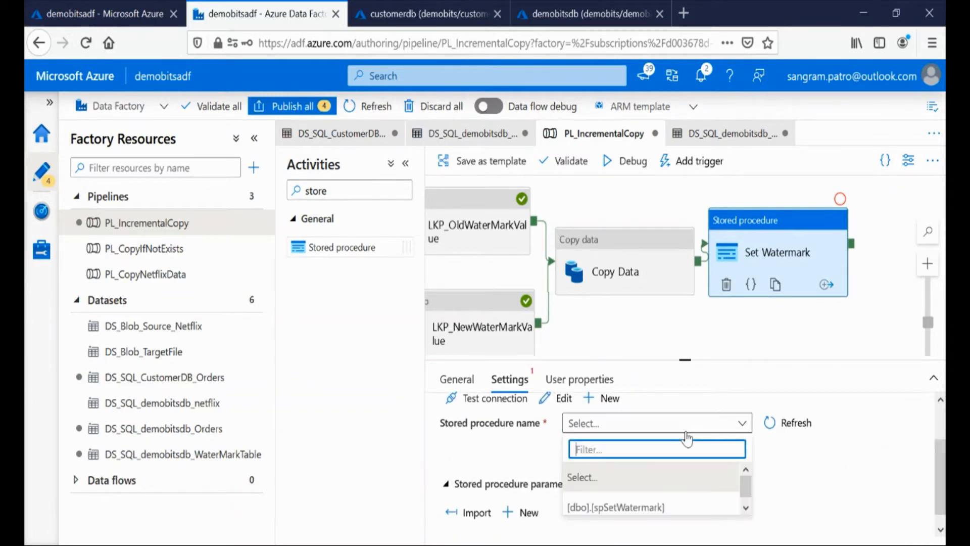
pyautogui.click(642, 508)
pyautogui.moveTo(941, 475); pyautogui.dragTo(944, 492)
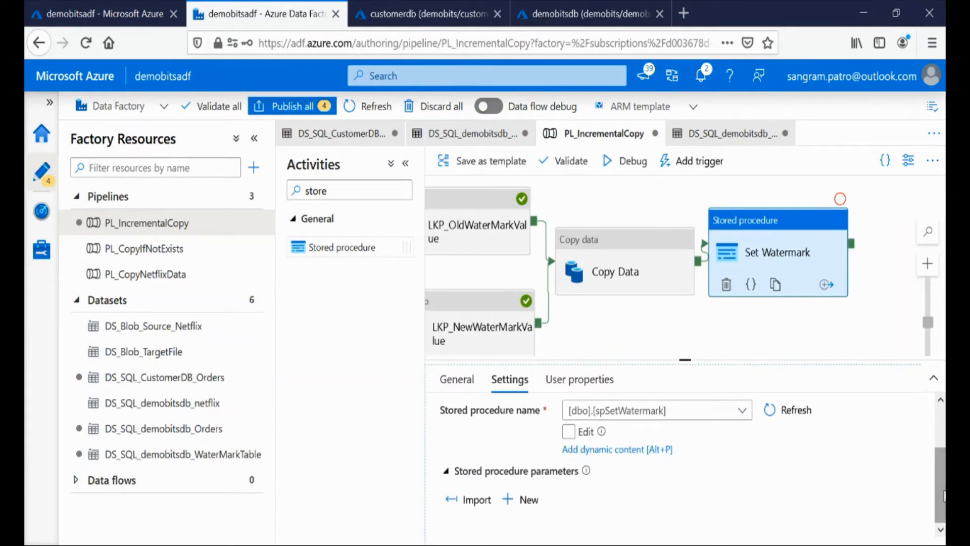
pyautogui.click(457, 503)
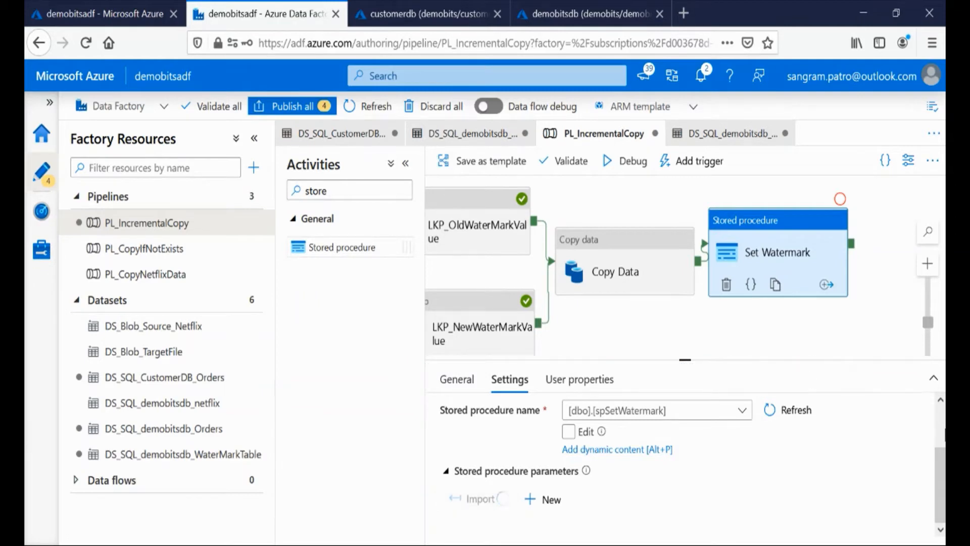
pyautogui.scroll(-2, 943, 473)
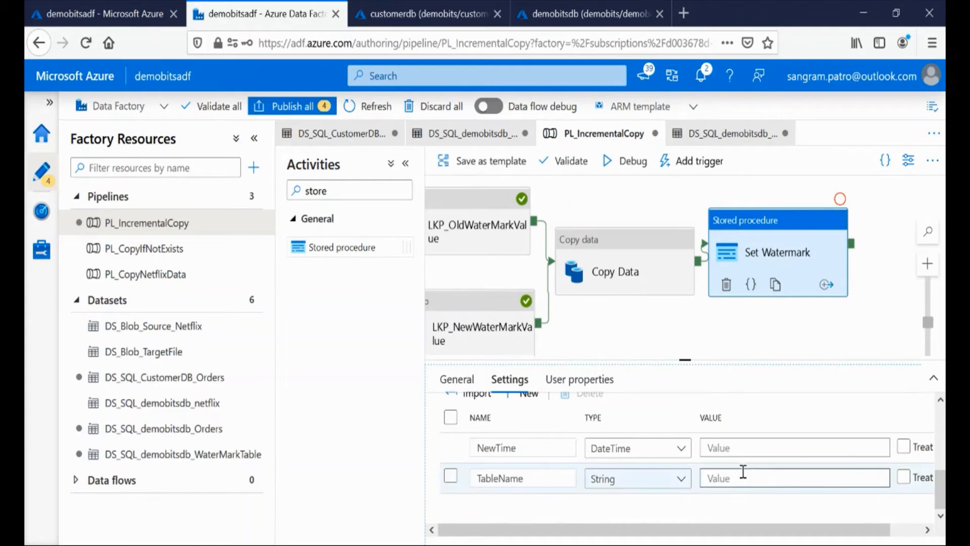
pyautogui.click(726, 448)
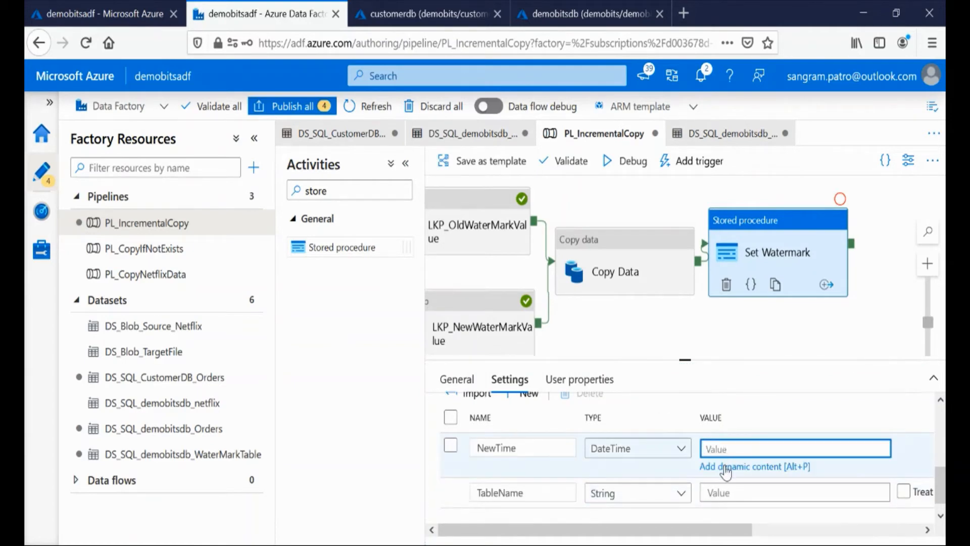
pyautogui.click(730, 463)
pyautogui.moveTo(917, 374); pyautogui.dragTo(918, 458)
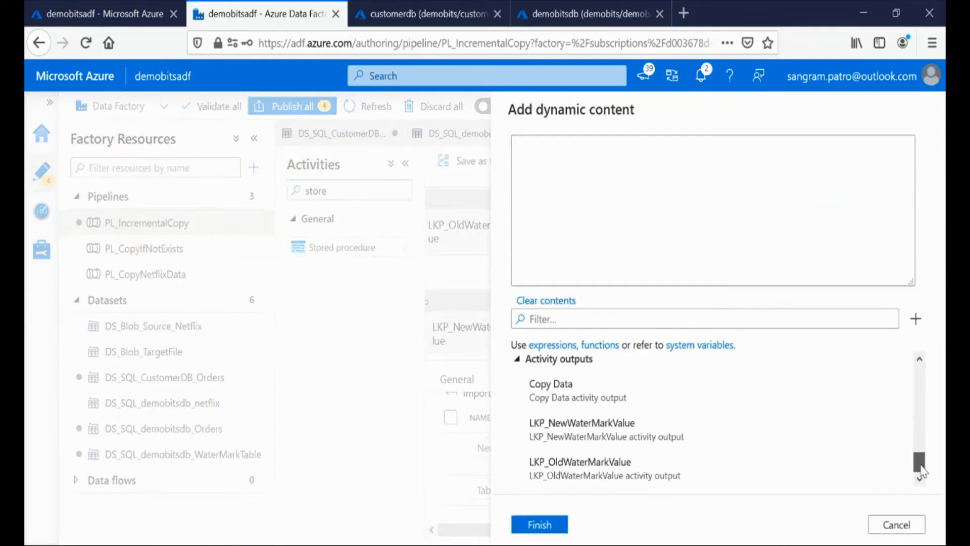
pyautogui.click(602, 442)
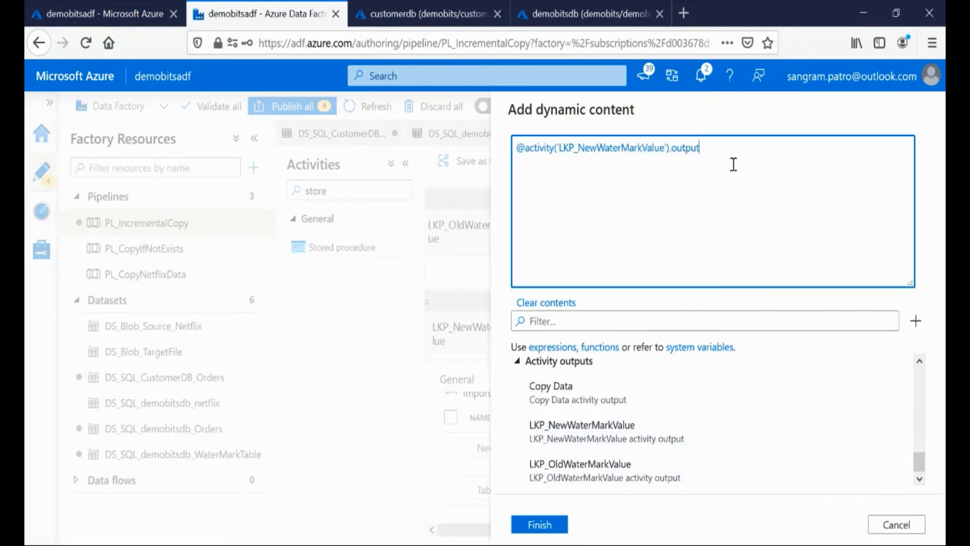
pyautogui.write('.firstRow.')
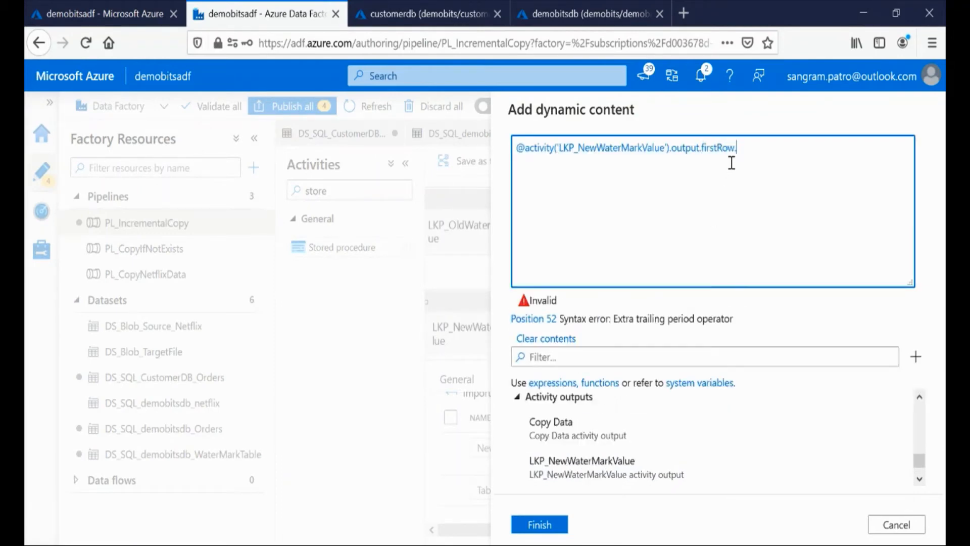
pyautogui.write('NewWaterMarkValue')
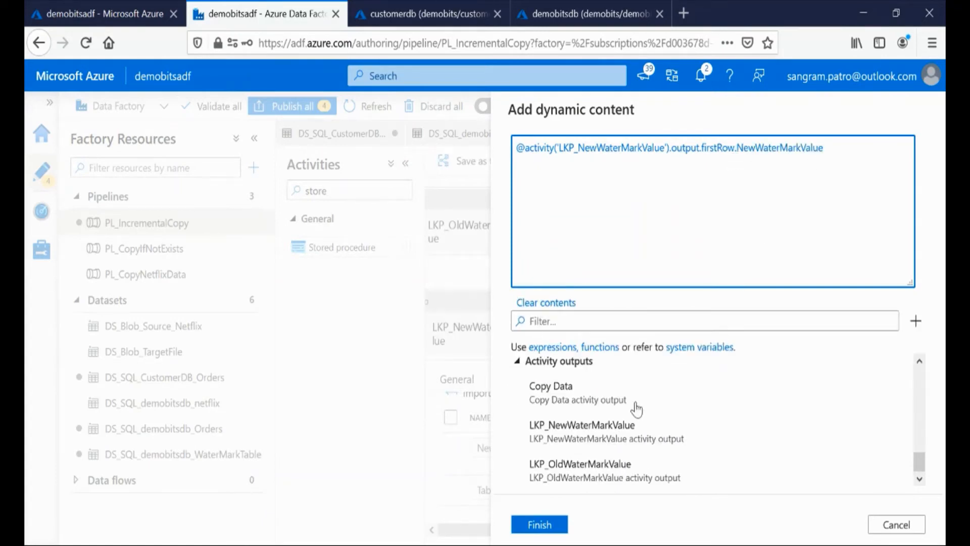
pyautogui.click(538, 524)
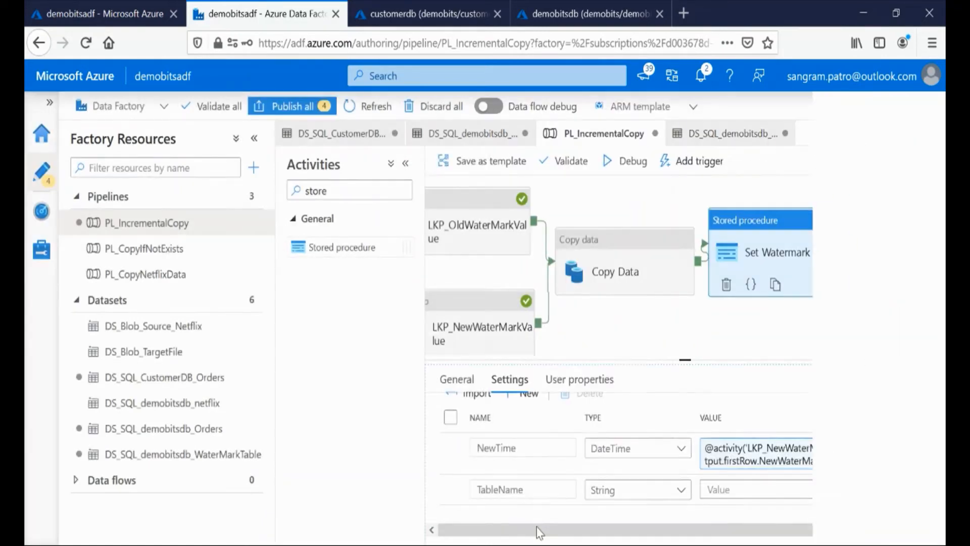
pyautogui.click(729, 490)
pyautogui.click(730, 504)
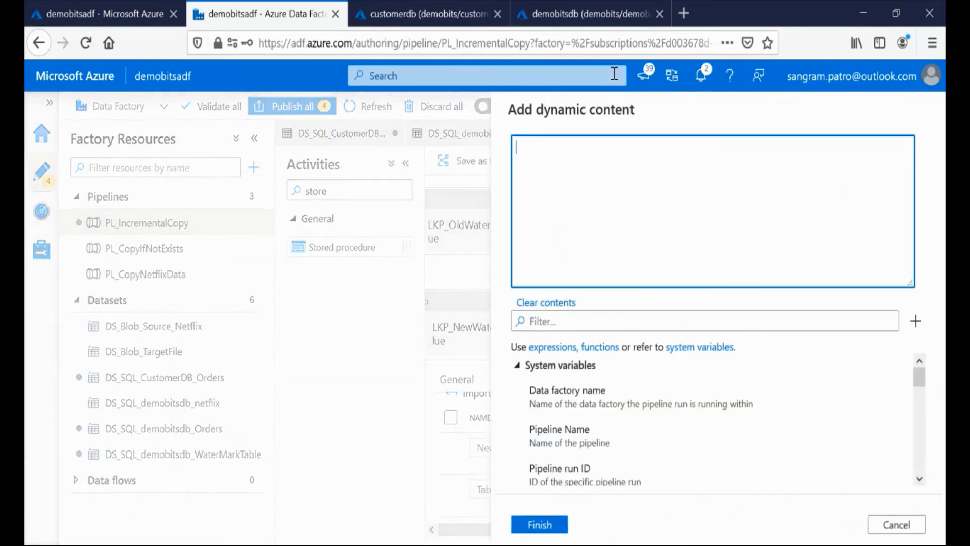
pyautogui.moveTo(919, 376); pyautogui.dragTo(919, 461)
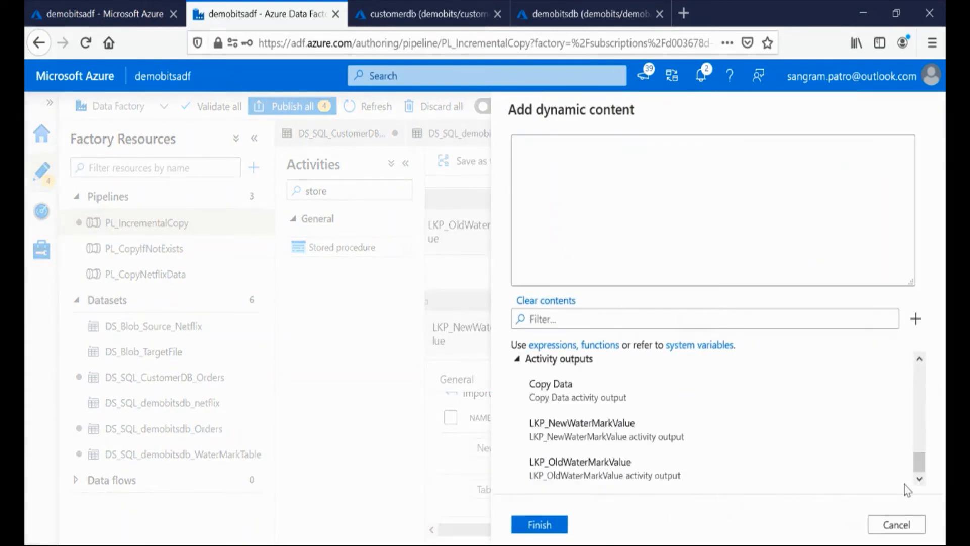
pyautogui.click(632, 469)
pyautogui.write('.firstRow.')
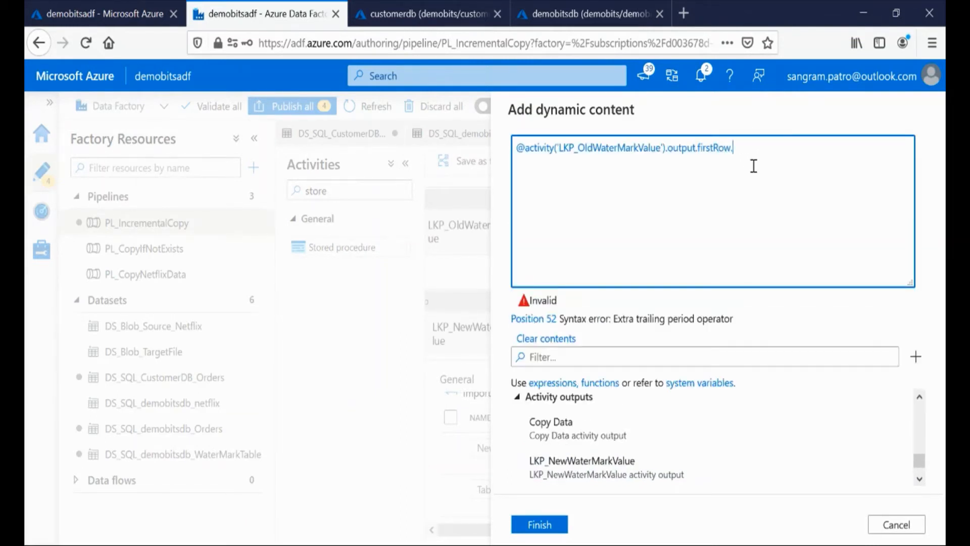
pyautogui.write('TableName')
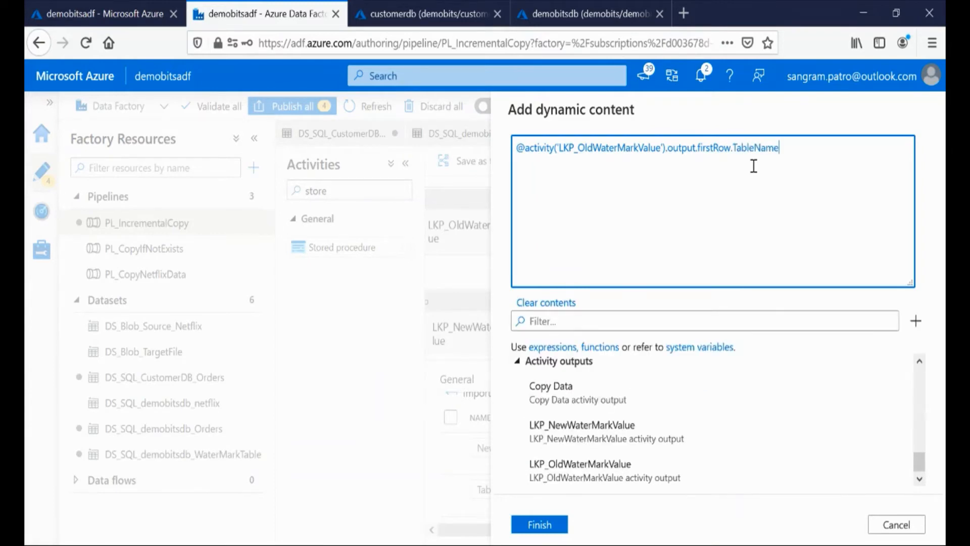
pyautogui.click(545, 525)
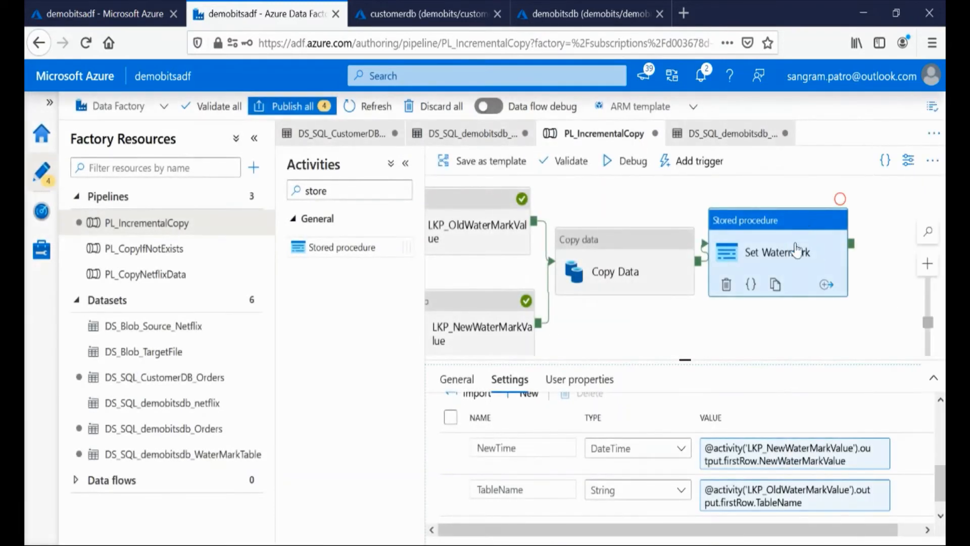
pyautogui.click(776, 350)
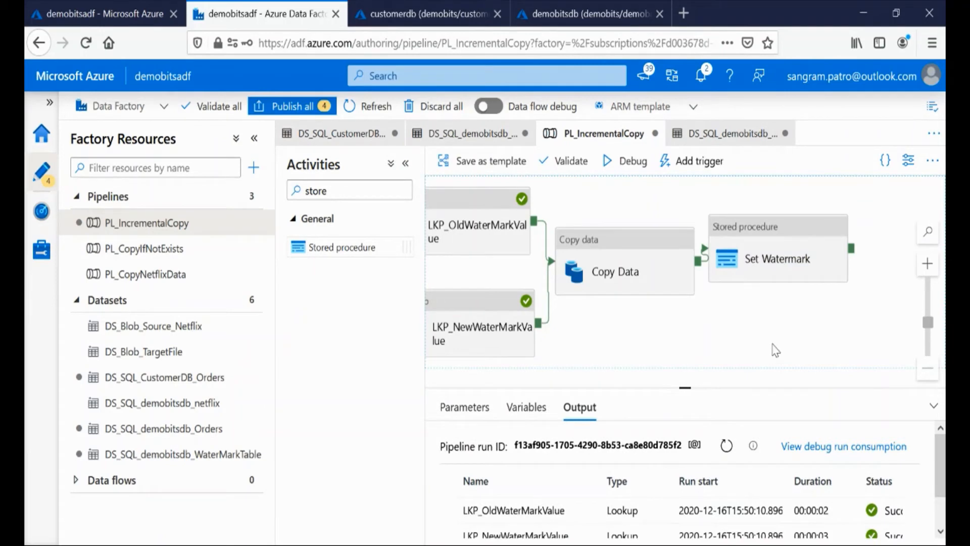
# Step: Publish all pending pipeline and dataset changes, and check the publishing status in the notifications
pyautogui.click(286, 106)
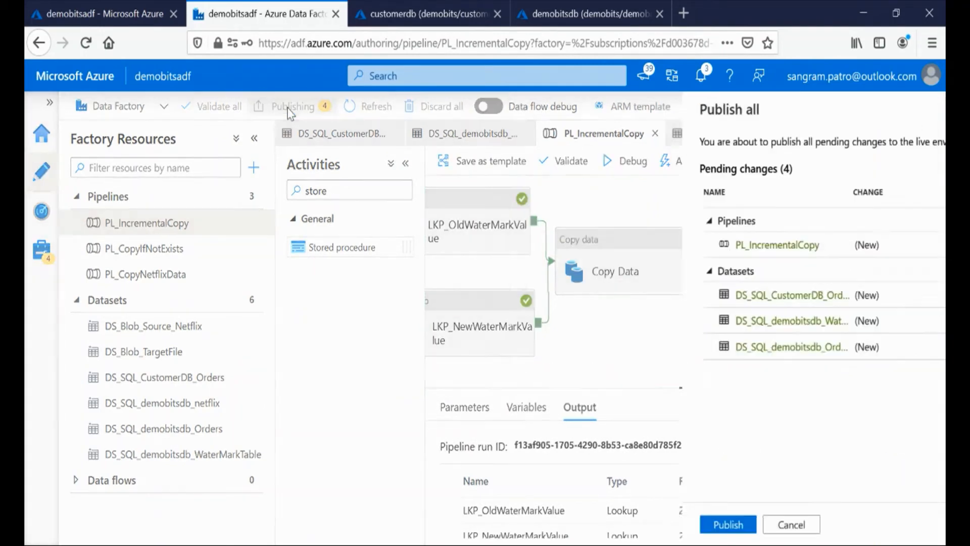
pyautogui.click(537, 524)
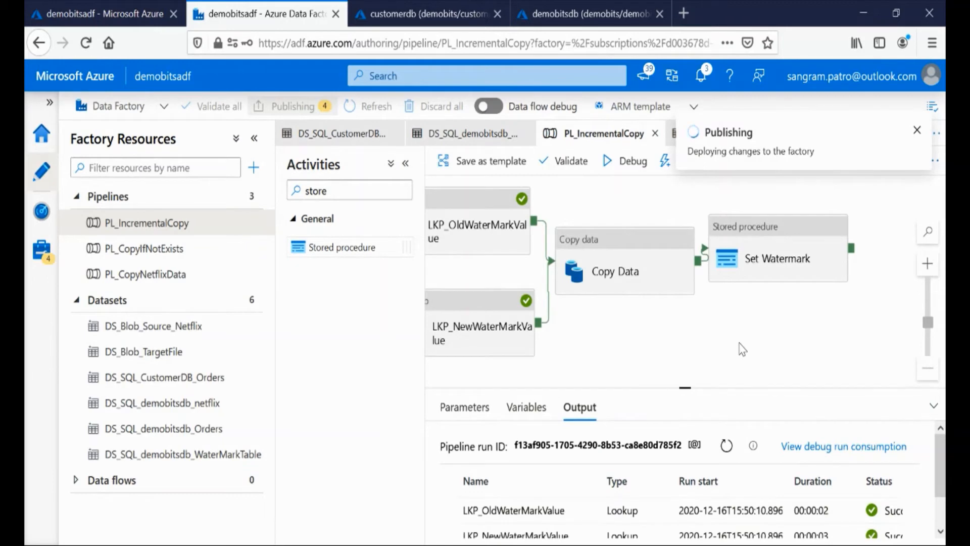
pyautogui.click(701, 77)
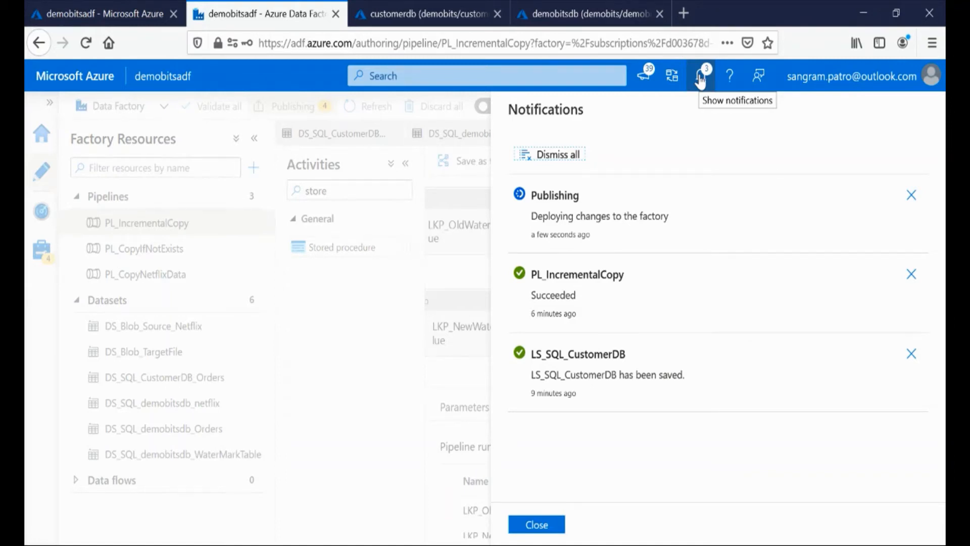
pyautogui.click(700, 80)
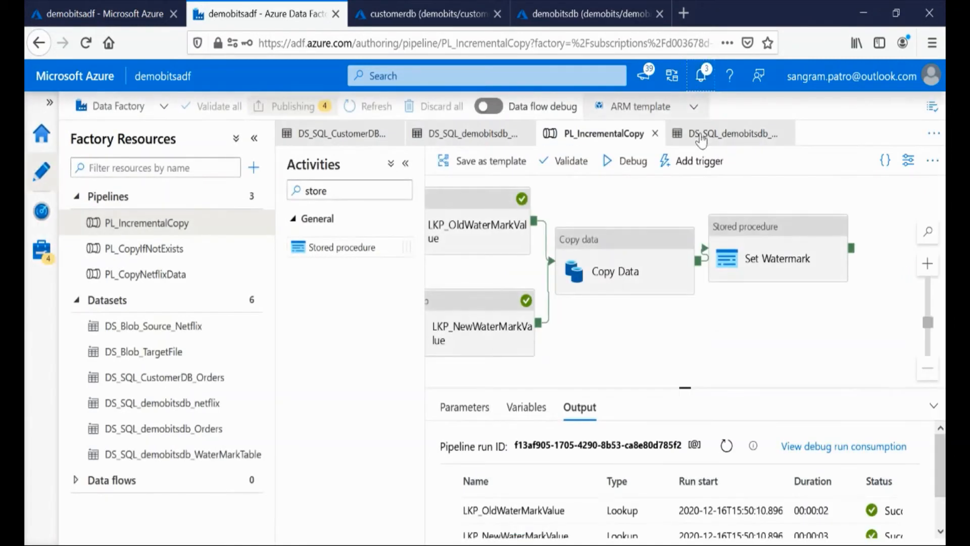
pyautogui.click(705, 85)
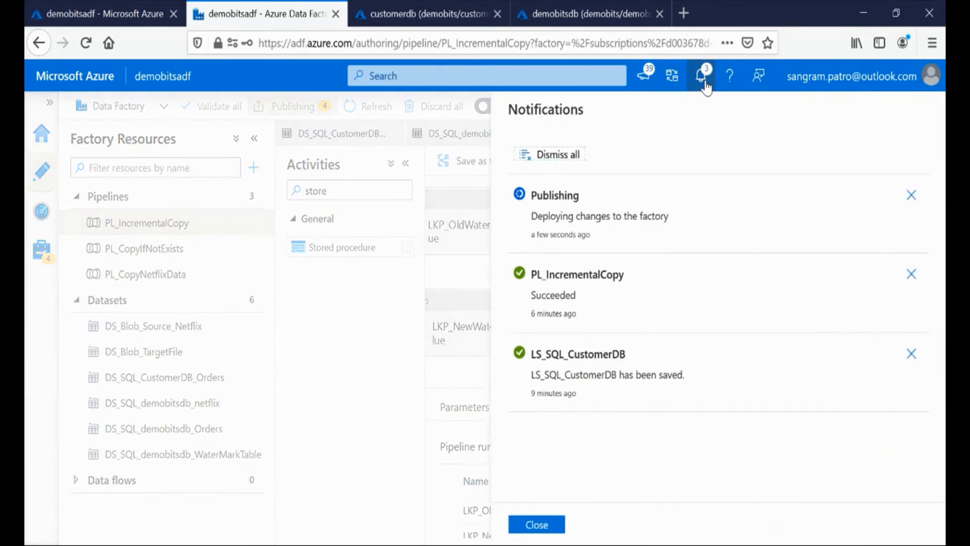
pyautogui.click(706, 87)
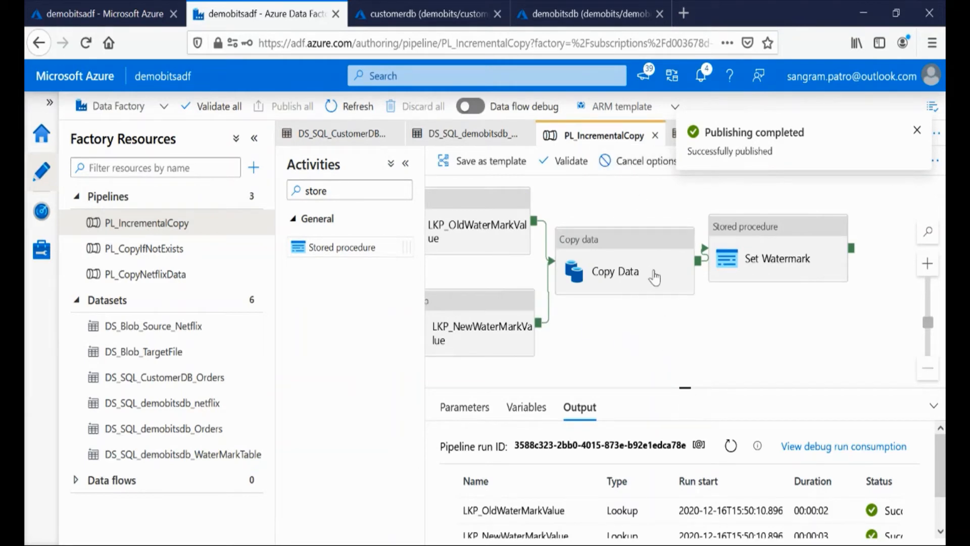
# Step: Debug the PL_IncrementalCopy pipeline, enlarge its run output and refresh the activity statuses
pyautogui.moveTo(684, 388); pyautogui.dragTo(684, 260)
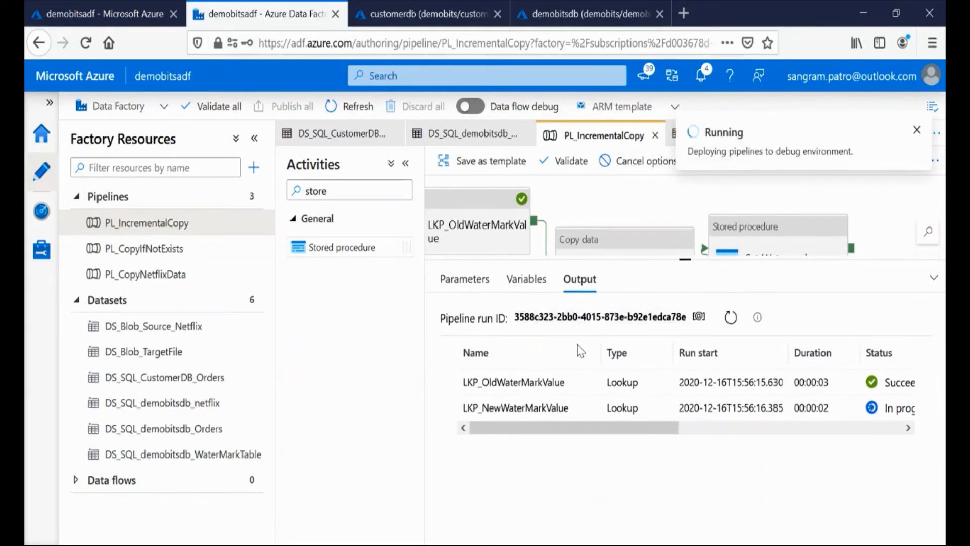
pyautogui.click(730, 318)
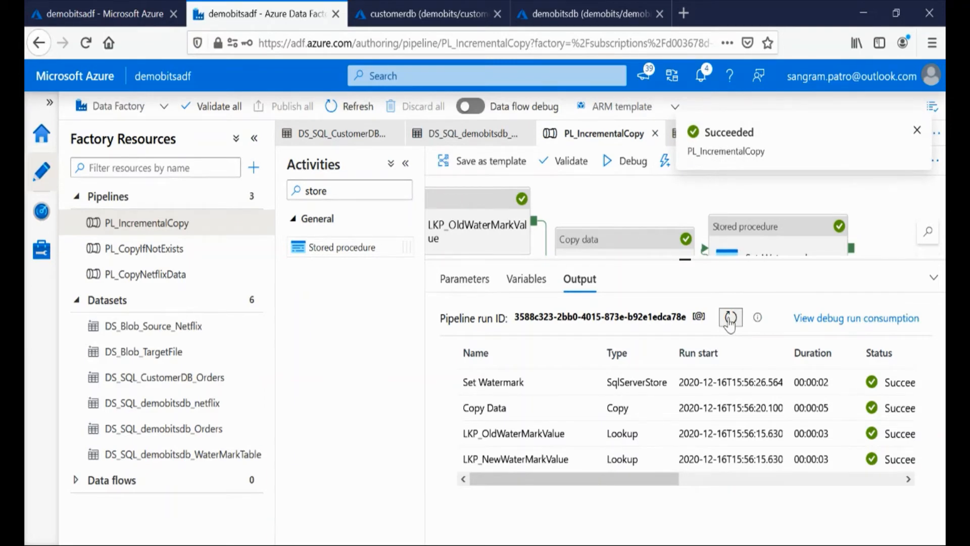
# Step: Compare the watermark in LKP_NewWaterMarkValue's output with the last inserted order's timestamp in the customerdb query, and return to the pipeline run output
pyautogui.moveTo(588, 463)
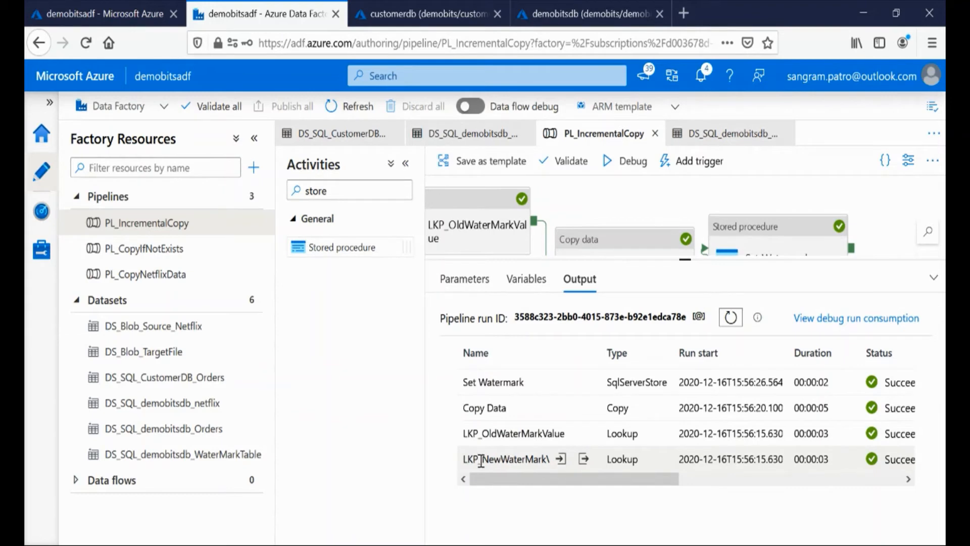
pyautogui.click(583, 459)
pyautogui.moveTo(551, 289); pyautogui.dragTo(602, 290)
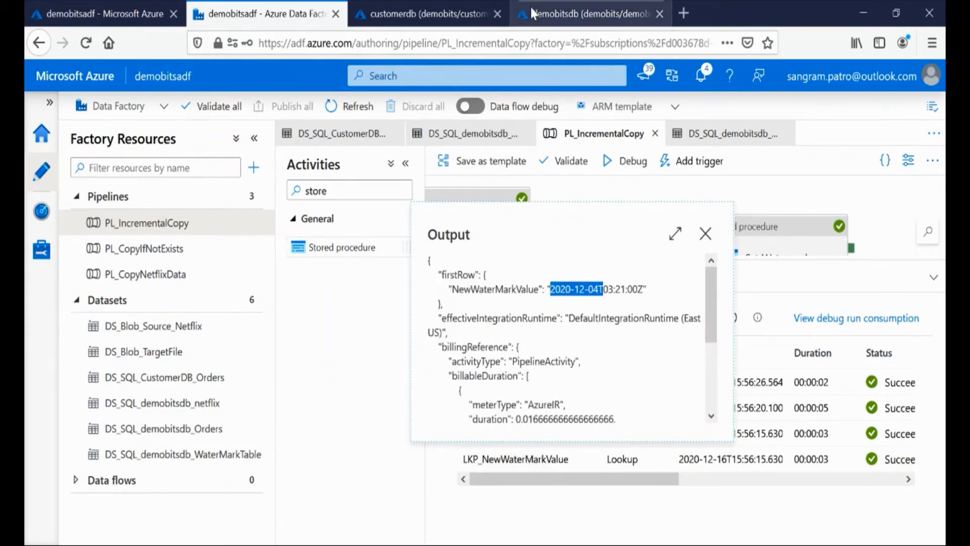
pyautogui.click(480, 14)
pyautogui.click(634, 310)
pyautogui.moveTo(631, 310); pyautogui.dragTo(733, 309)
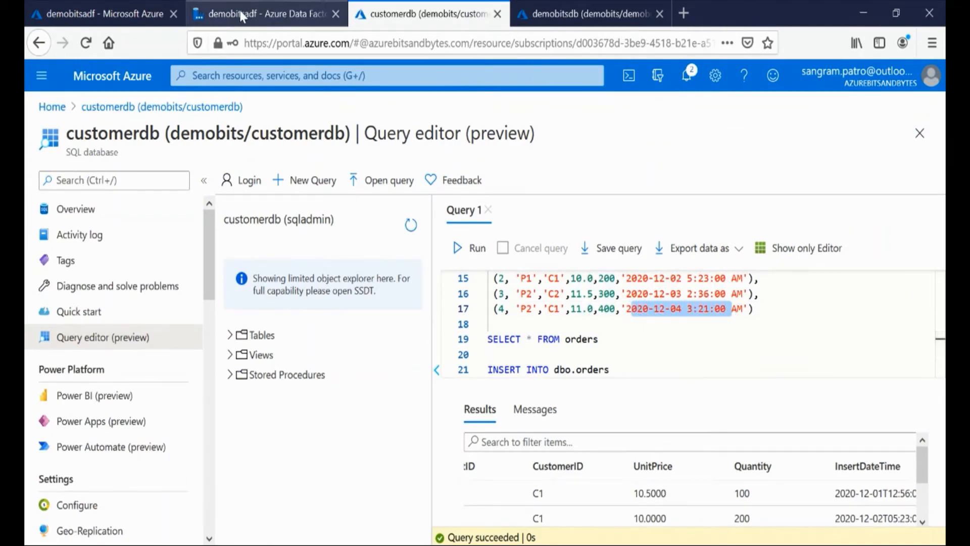
pyautogui.click(218, 14)
pyautogui.click(704, 234)
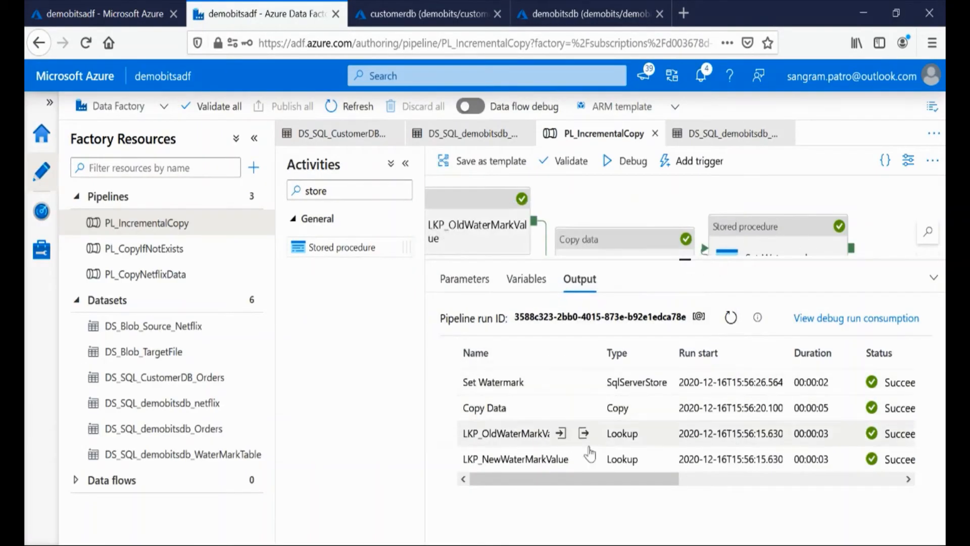
# Step: Check the watermark value in LKP_OldWaterMarkValue's output and close the output
pyautogui.click(586, 435)
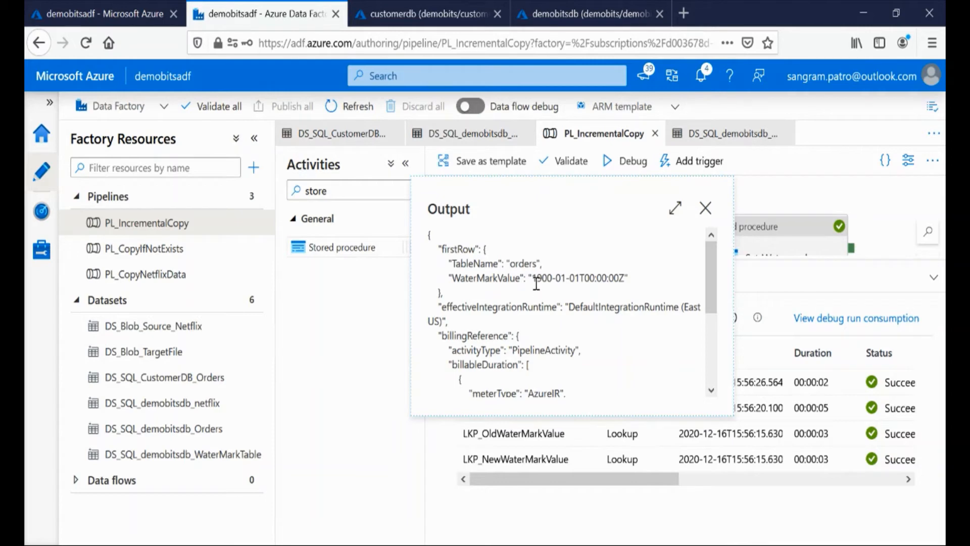
pyautogui.moveTo(533, 279); pyautogui.dragTo(551, 279)
pyautogui.click(705, 208)
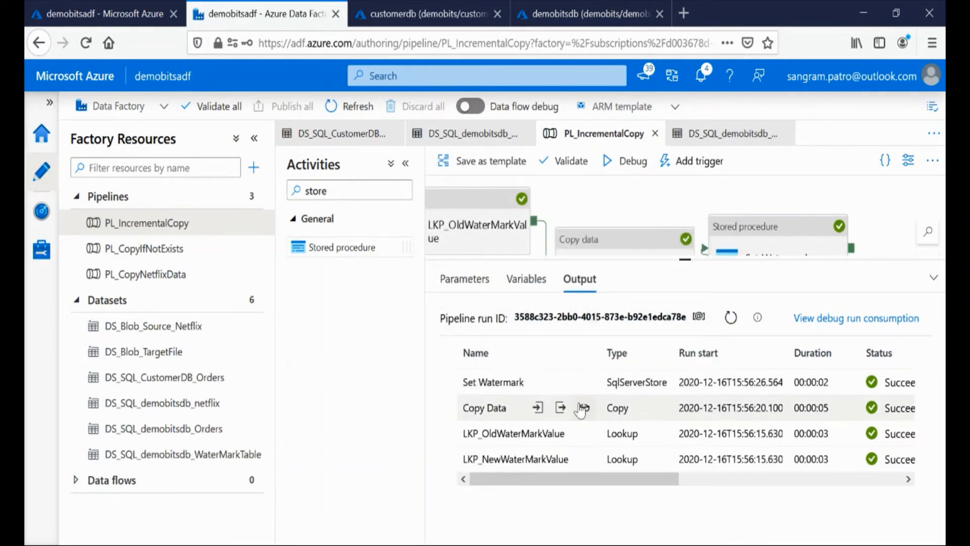
# Step: Check the rows read and written in the Copy Data activity's run details, and close the details
pyautogui.click(583, 407)
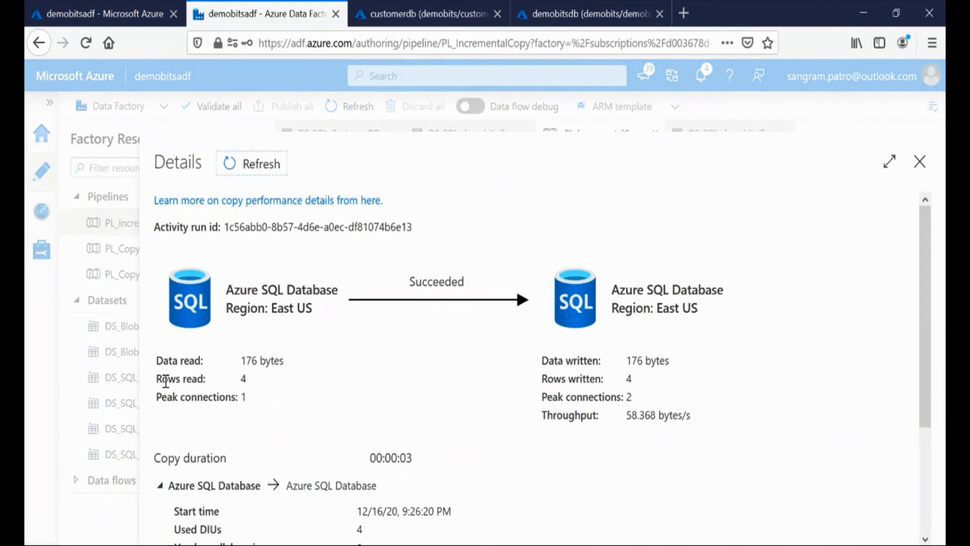
pyautogui.moveTo(157, 379); pyautogui.dragTo(222, 381)
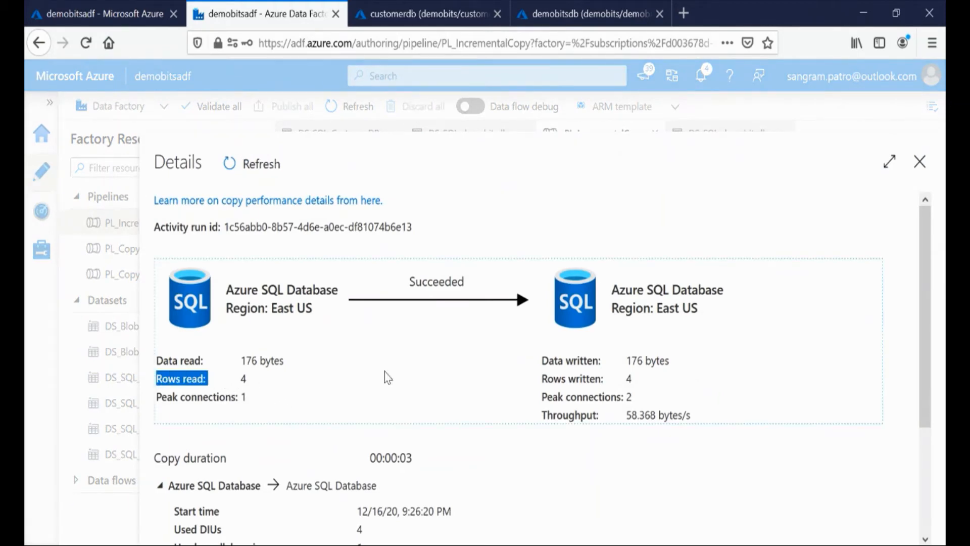
pyautogui.click(919, 162)
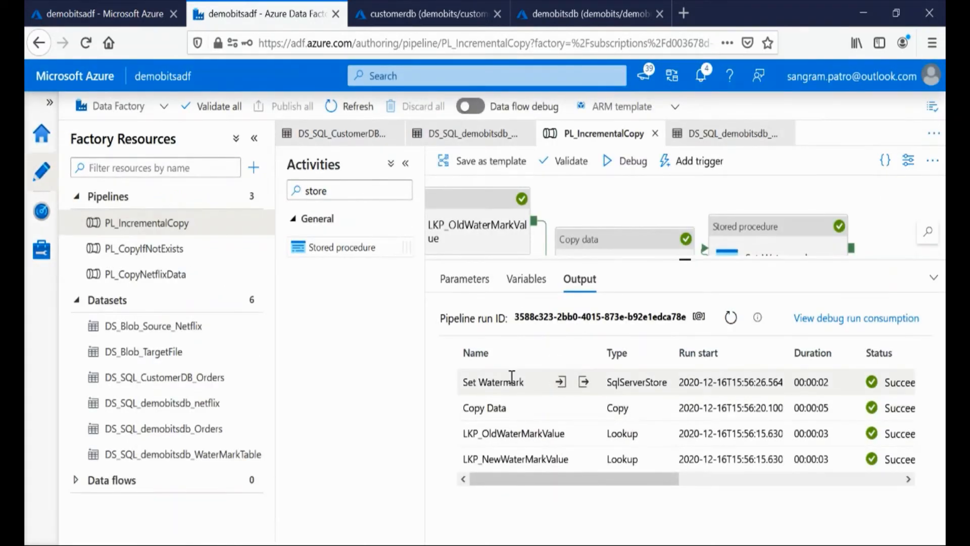
# Step: Check the NewTime and TableName parameter values in the Set Watermark activity's input, and close it
pyautogui.click(561, 382)
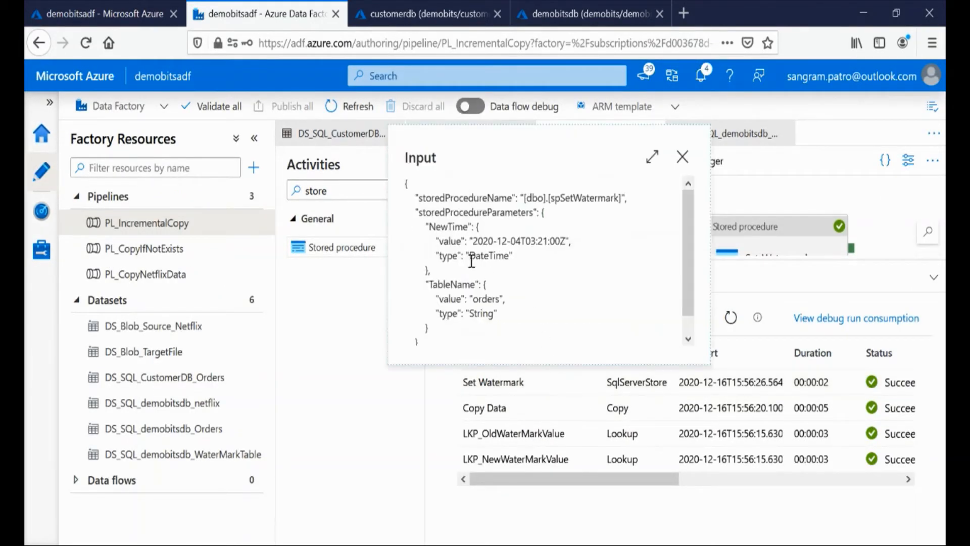
pyautogui.moveTo(474, 244); pyautogui.dragTo(518, 246)
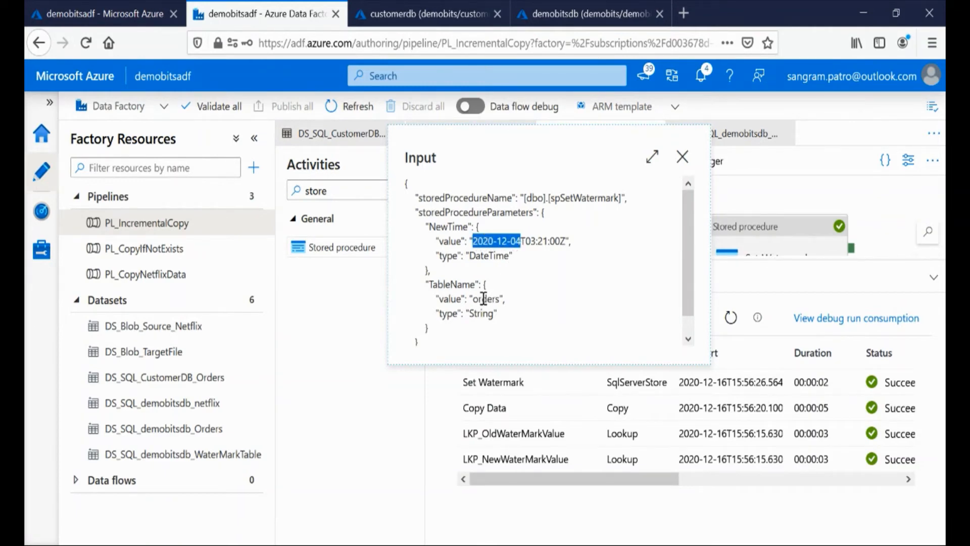
pyautogui.doubleClick(483, 298)
pyautogui.click(682, 156)
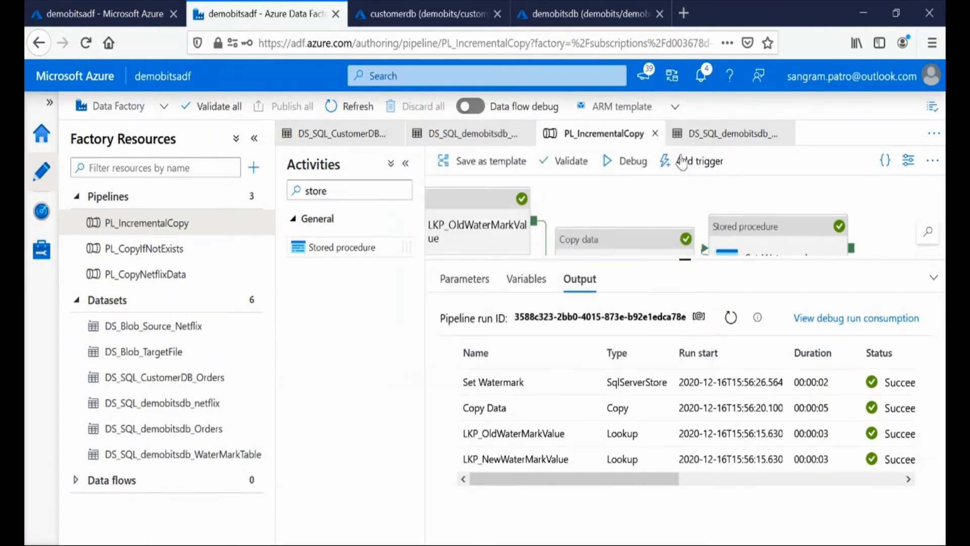
# Step: In the demobitsdb query editor, add SELECT * FROM orders above the existing script, run only that line and look through the returned rows
pyautogui.click(585, 22)
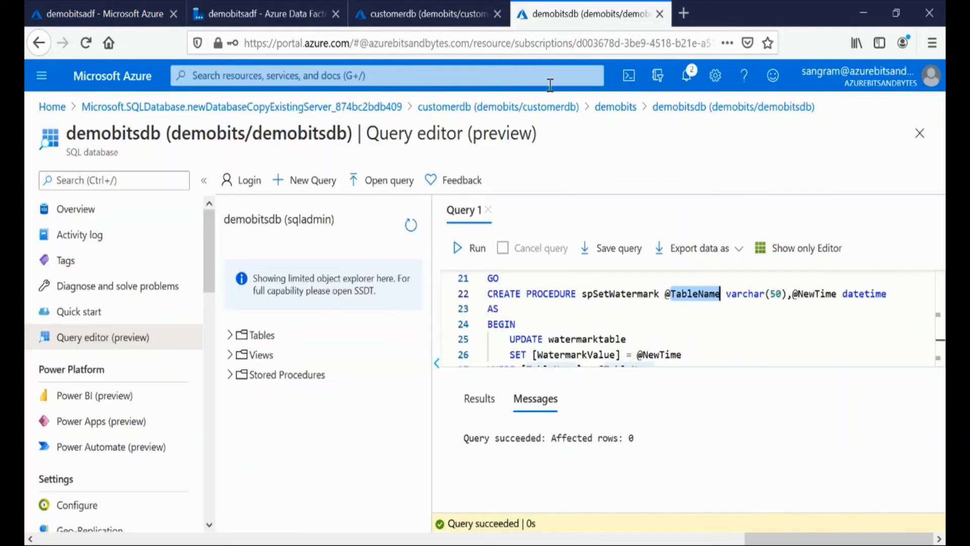
pyautogui.press('Down')
pyautogui.press('Down')
pyautogui.press('Down')
pyautogui.press('Down')
pyautogui.press('Down')
pyautogui.press('Down')
pyautogui.press('Up')
pyautogui.press('Up')
pyautogui.press('Up')
pyautogui.press('Up')
pyautogui.press('Up')
pyautogui.press('Up')
pyautogui.press('Up')
pyautogui.press('Up')
pyautogui.press('Up')
pyautogui.press('Up')
pyautogui.press('Up')
pyautogui.press('Up')
pyautogui.press('Up')
pyautogui.press('Up')
pyautogui.press('Up')
pyautogui.press('Up')
pyautogui.press('Up')
pyautogui.press('Up')
pyautogui.press('Up')
pyautogui.press('Up')
pyautogui.press('Up')
pyautogui.press('Up')
pyautogui.press('Up')
pyautogui.press('Up')
pyautogui.press('Up')
pyautogui.press('Up')
pyautogui.press('Up')
pyautogui.press('Up')
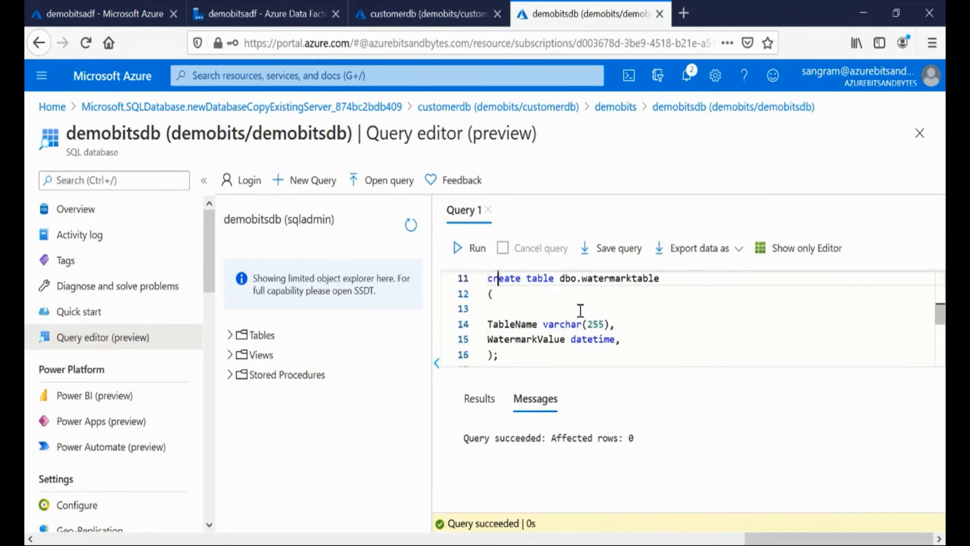
pyautogui.press('Return')
pyautogui.press('Return')
pyautogui.press('Return')
pyautogui.press('Up')
pyautogui.press('Up')
pyautogui.press('Up')
pyautogui.write('SELECT * FROM ord')
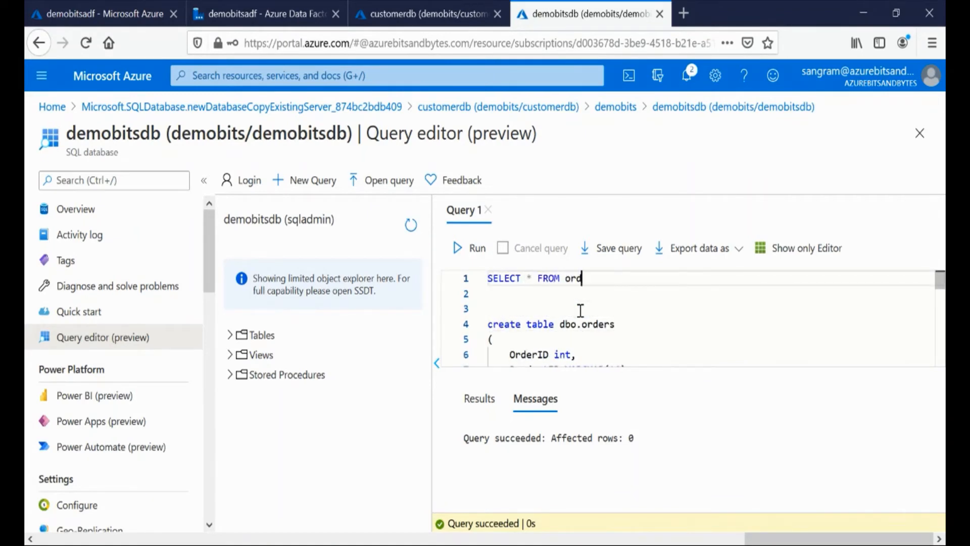
pyautogui.moveTo(606, 278); pyautogui.dragTo(486, 279)
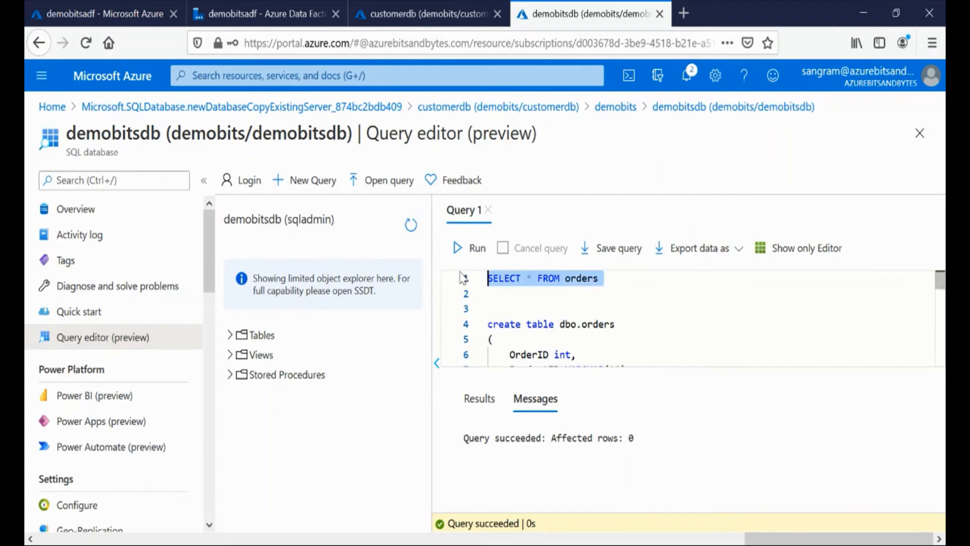
pyautogui.doubleClick(460, 212)
pyautogui.click(460, 250)
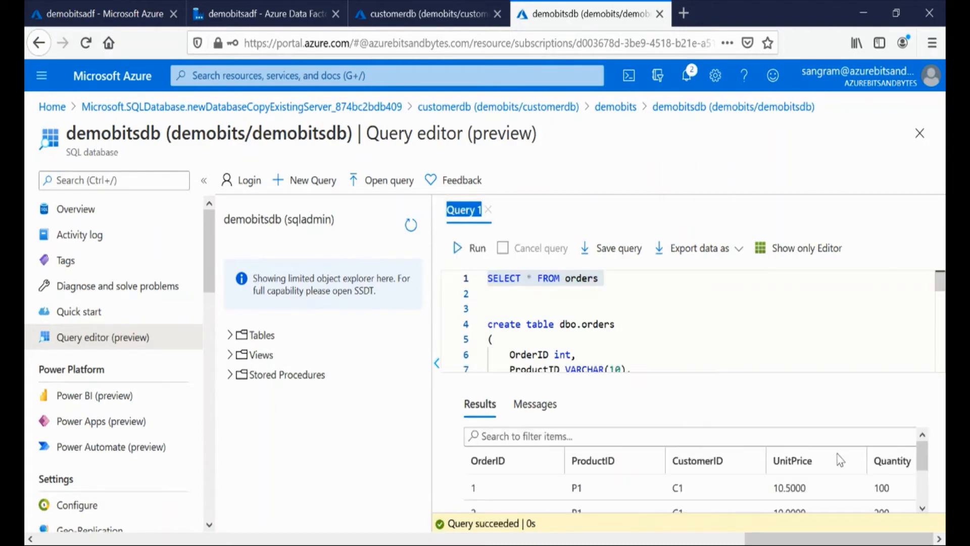
pyautogui.moveTo(922, 454)
pyautogui.mouseDown()
pyautogui.moveTo(927, 505)
pyautogui.moveTo(920, 442)
pyautogui.mouseUp()
# Step: Add SELECT * FROM watermarktable on line 2, run only that statement and check the WatermarkValue for orders
pyautogui.click(559, 295)
pyautogui.write('SELECT * FROM watermarktabl')
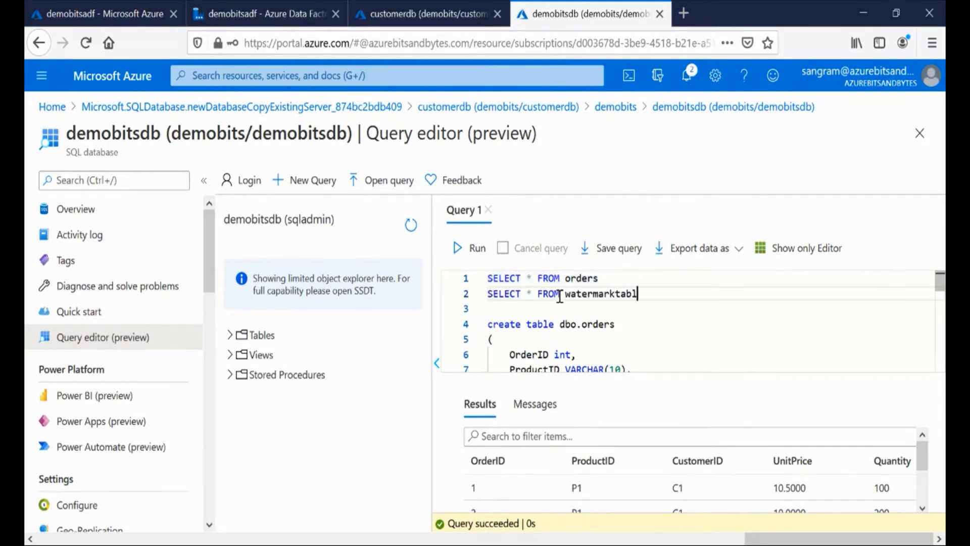
pyautogui.tripleClick(559, 295)
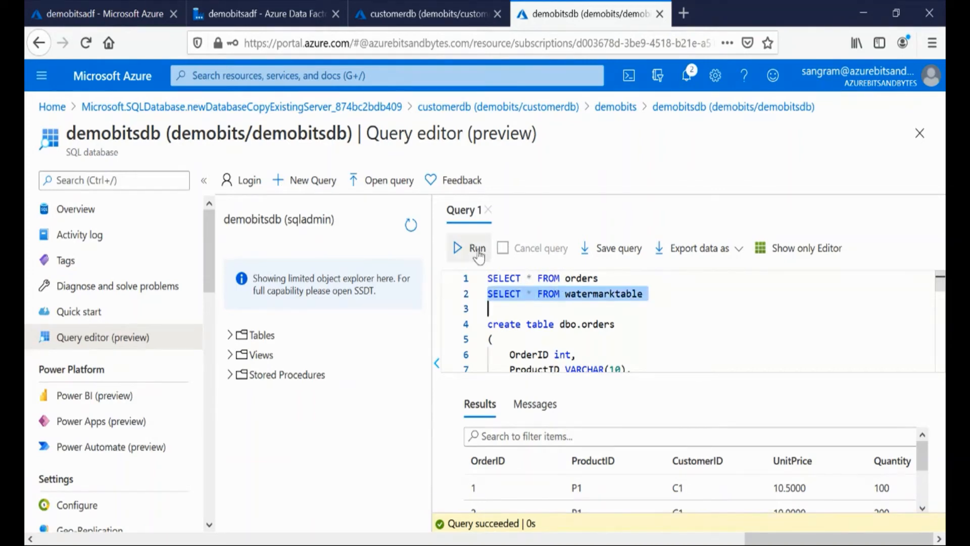
pyautogui.click(464, 247)
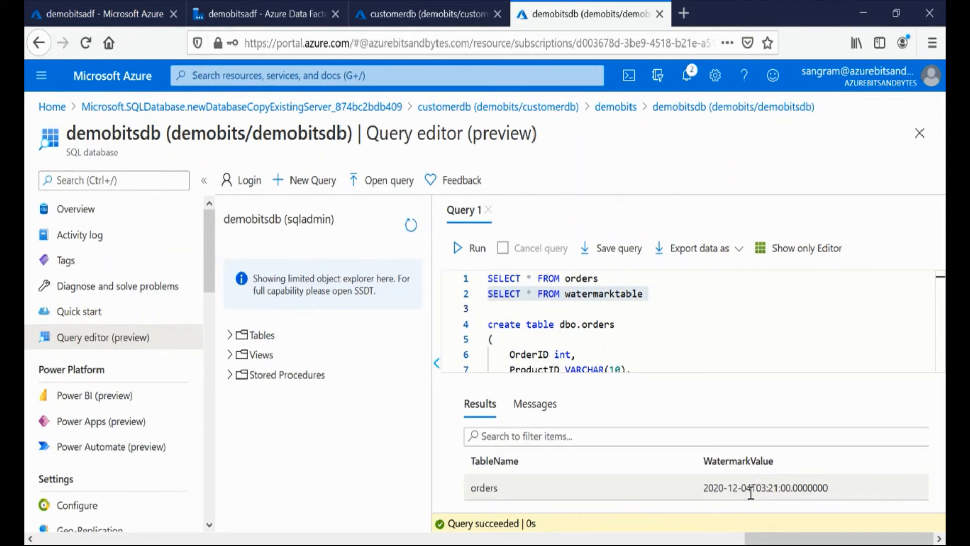
pyautogui.moveTo(703, 488); pyautogui.dragTo(751, 489)
# Step: In the customerdb query editor, run only the INSERT for order 5 with P3, C2, 10.5, 400 and 2020-12-05 8:06:00 AM
pyautogui.hotkey('ctrl', 'shift', 'Tab')
pyautogui.click(628, 325)
pyautogui.press('Down')
pyautogui.press('Down')
pyautogui.press('Down')
pyautogui.press('Down')
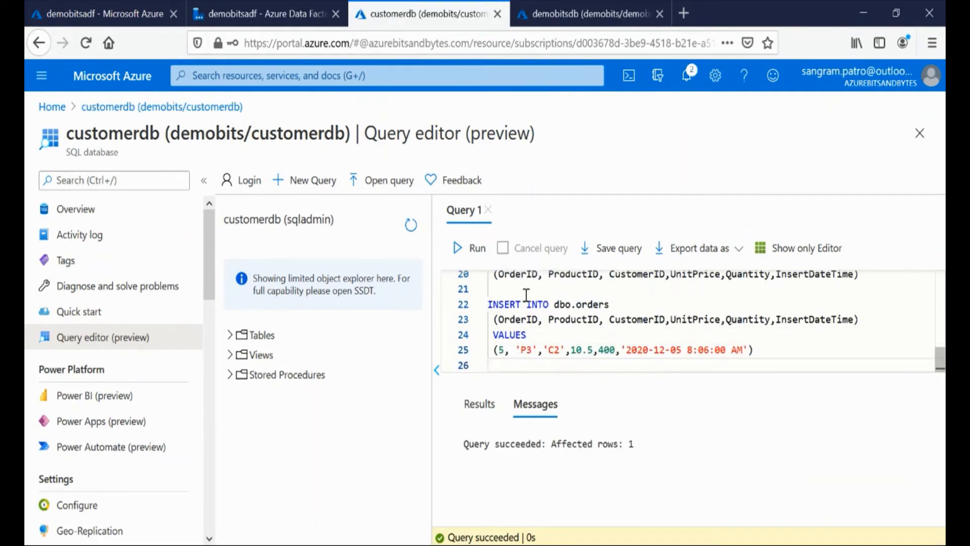
pyautogui.moveTo(762, 348); pyautogui.dragTo(514, 307)
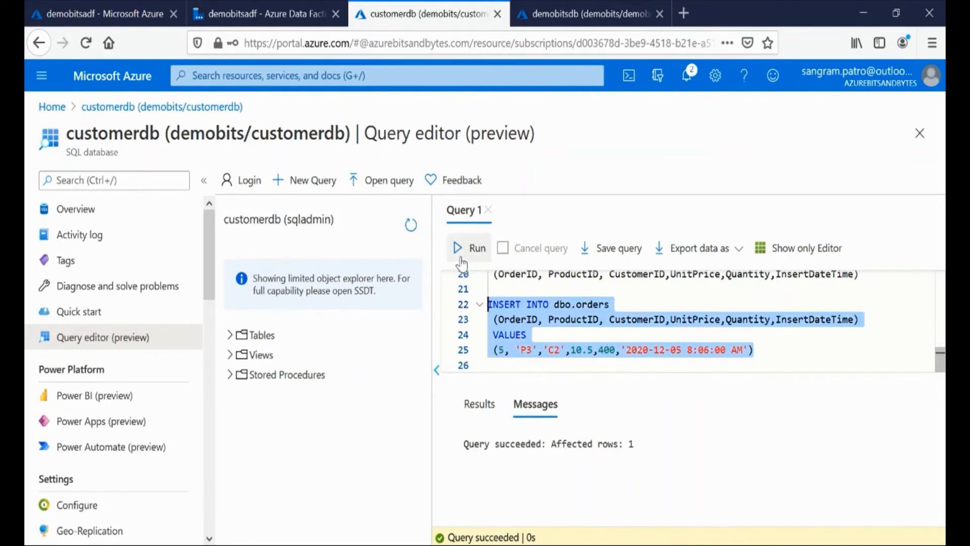
pyautogui.hotkey('ctrl', 'shift', 'e')
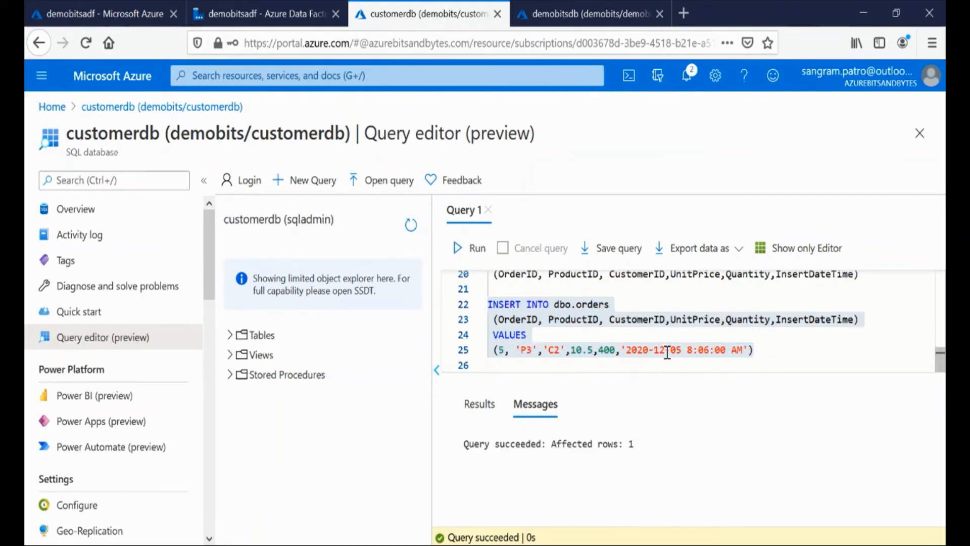
# Step: Compare the timestamps of the earlier inserted orders with the new order's timestamp in the customerdb script
pyautogui.click(667, 353)
pyautogui.press('Up')
pyautogui.press('Up')
pyautogui.press('Up')
pyautogui.press('Up')
pyautogui.press('Up')
pyautogui.press('Up')
pyautogui.press('Up')
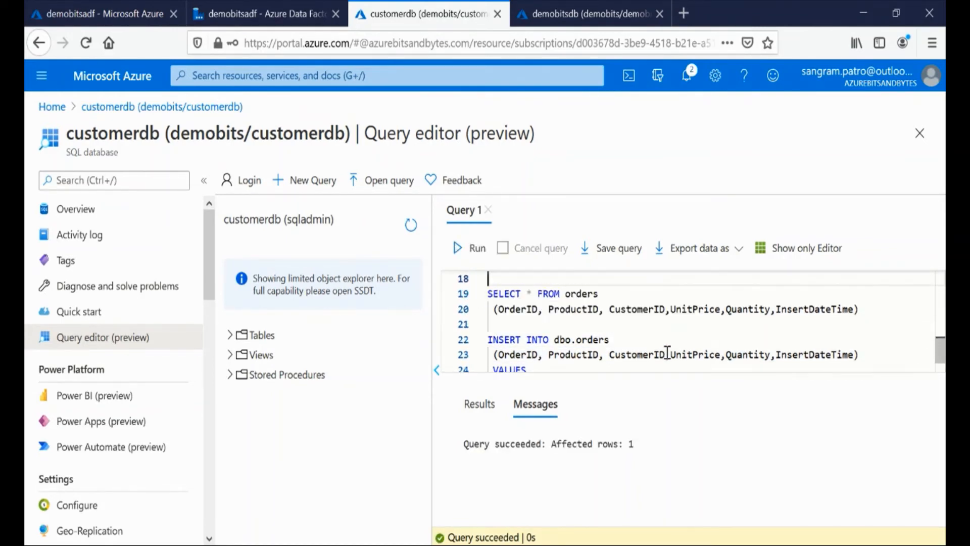
pyautogui.press('Up')
pyautogui.press('Up')
pyautogui.press('Up')
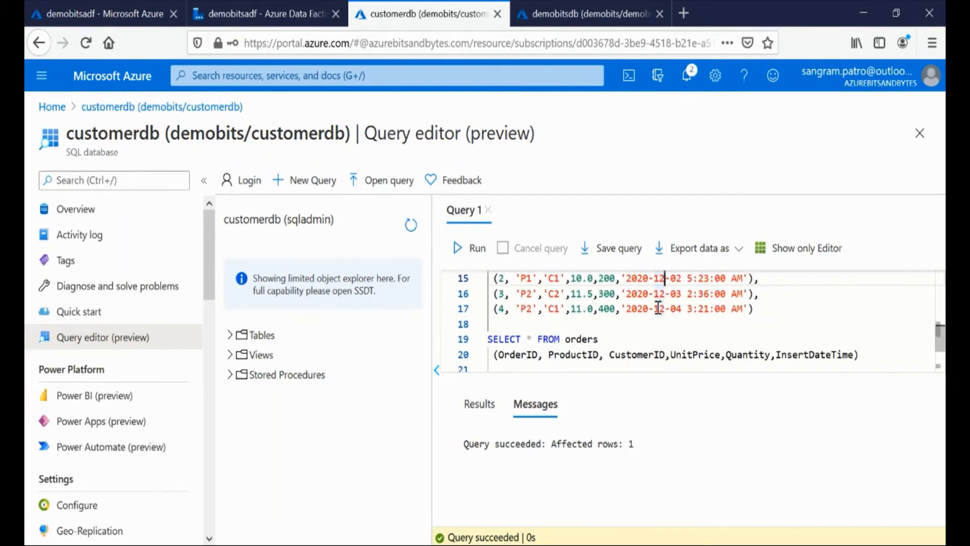
pyautogui.press('Down')
pyautogui.press('Down')
pyautogui.press('Down')
pyautogui.press('Down')
pyautogui.press('Down')
pyautogui.press('Down')
pyautogui.press('Down')
pyautogui.press('Down')
pyautogui.press('Down')
pyautogui.press('Down')
pyautogui.press('Down')
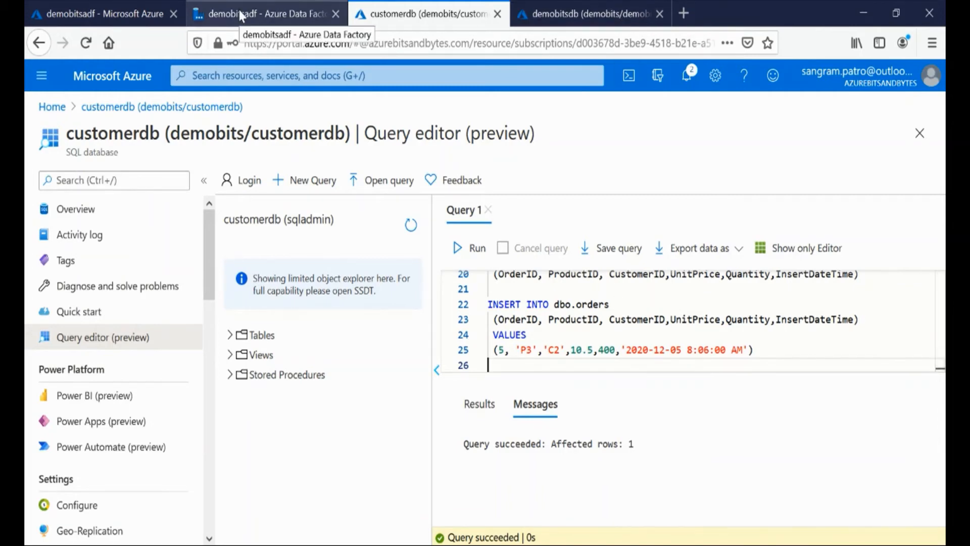
# Step: Return to Data Factory, debug PL_IncrementalCopy again and refresh the activity statuses of the run
pyautogui.click(240, 16)
pyautogui.click(620, 160)
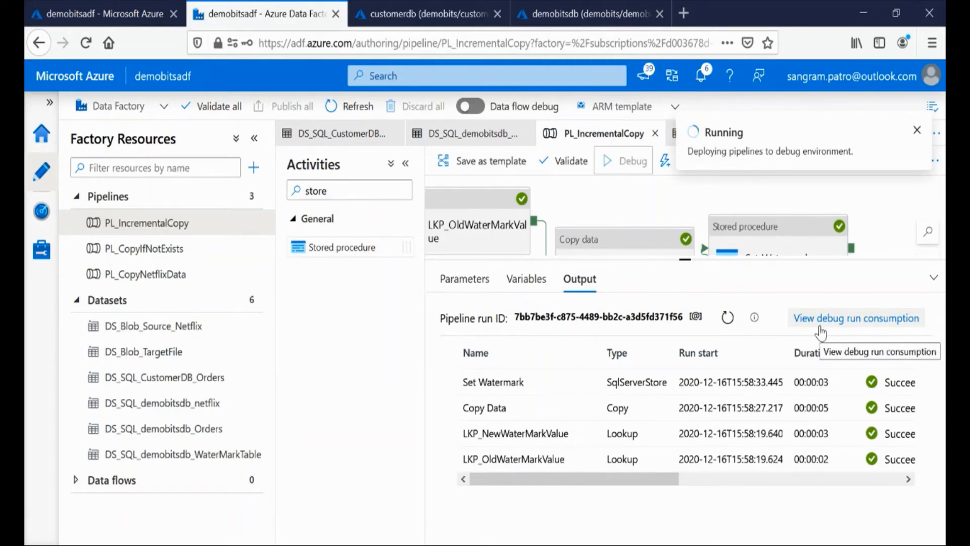
pyautogui.click(729, 318)
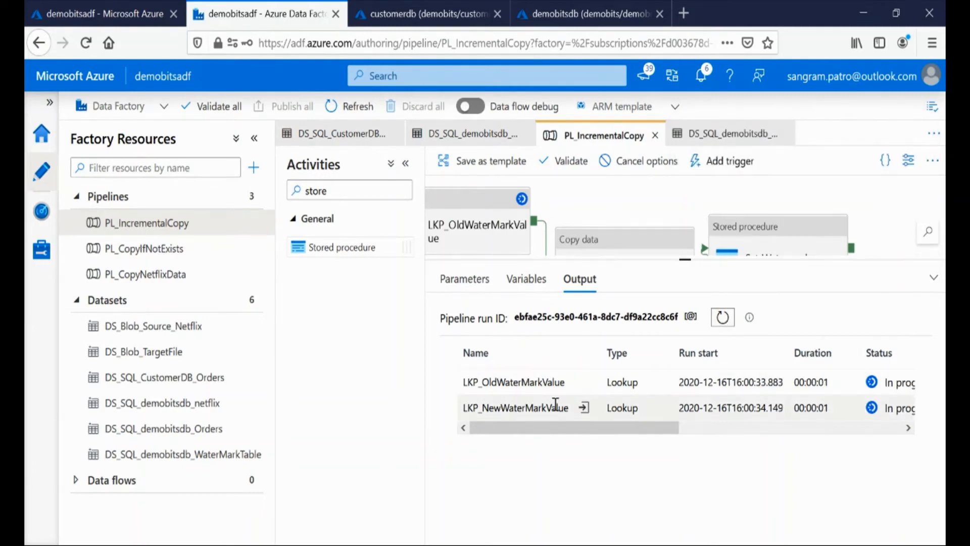
pyautogui.click(724, 317)
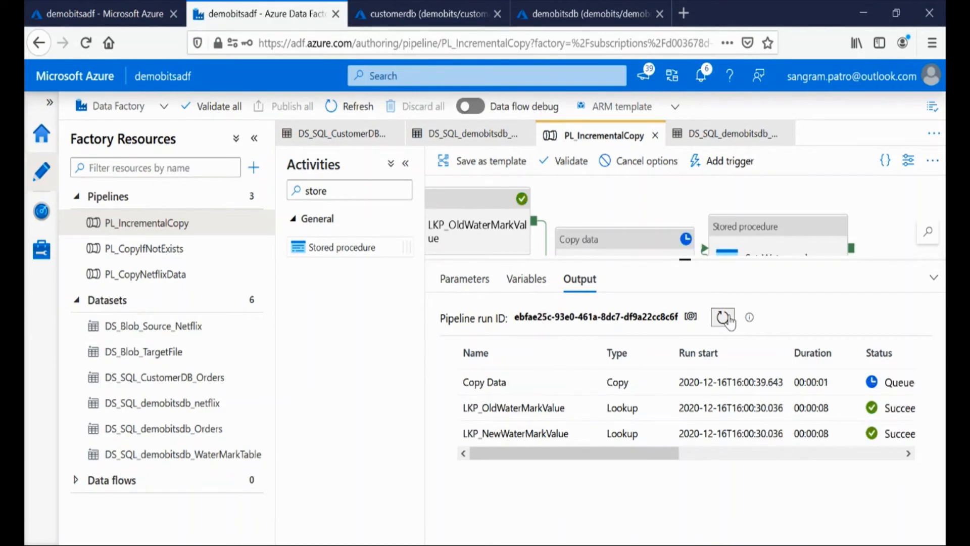
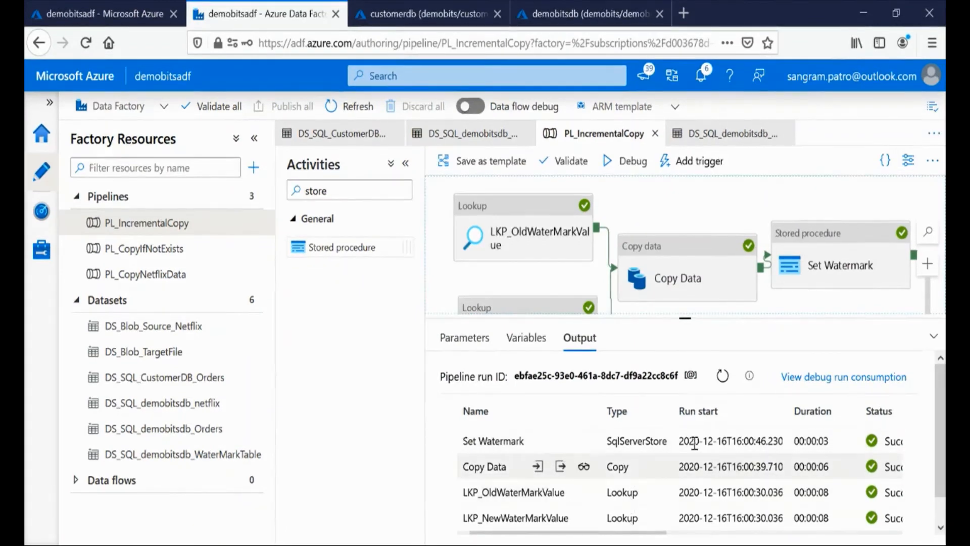
# Step: Rerun only the orders query in demobitsdb and check the last row and its insert timestamp
pyautogui.click(602, 2)
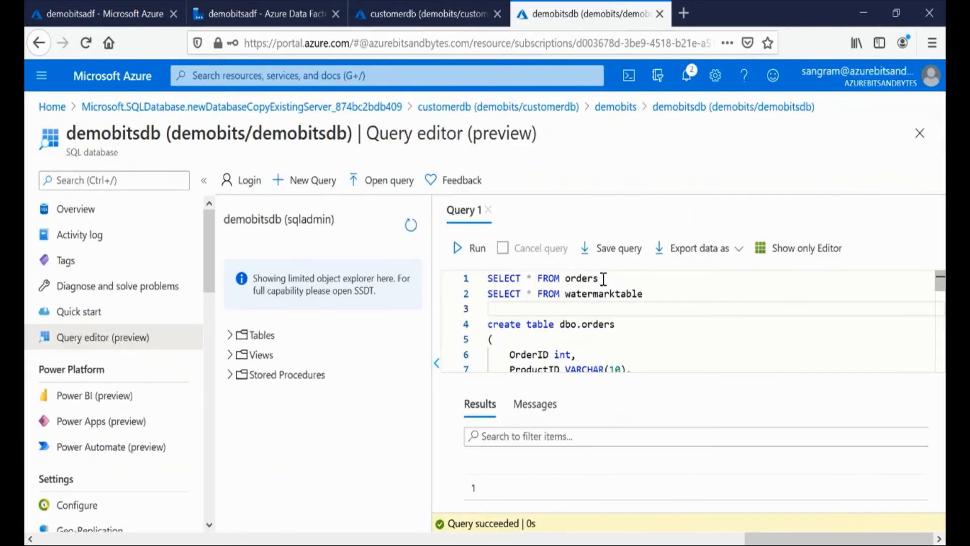
pyautogui.moveTo(599, 278); pyautogui.dragTo(487, 278)
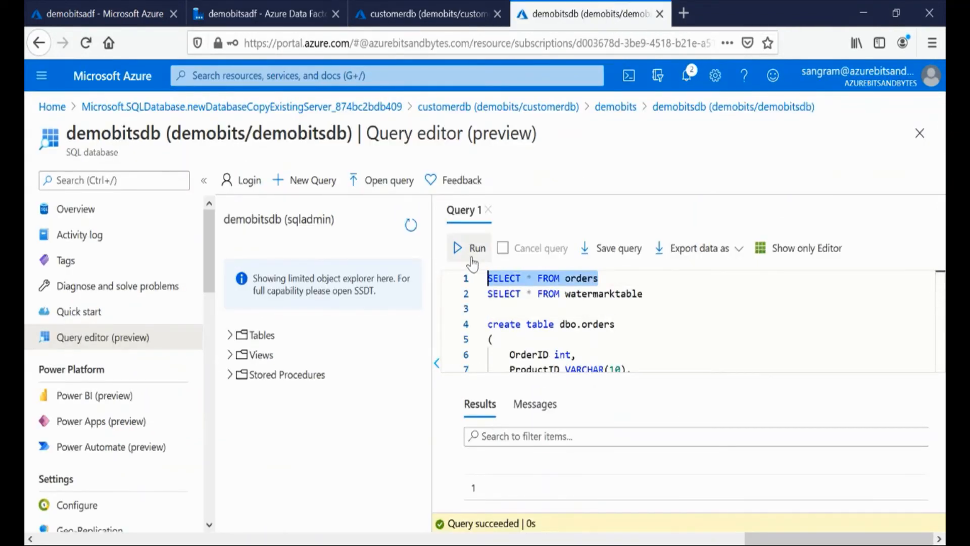
pyautogui.click(474, 263)
pyautogui.moveTo(924, 457); pyautogui.dragTo(916, 487)
pyautogui.moveTo(788, 507); pyautogui.dragTo(890, 521)
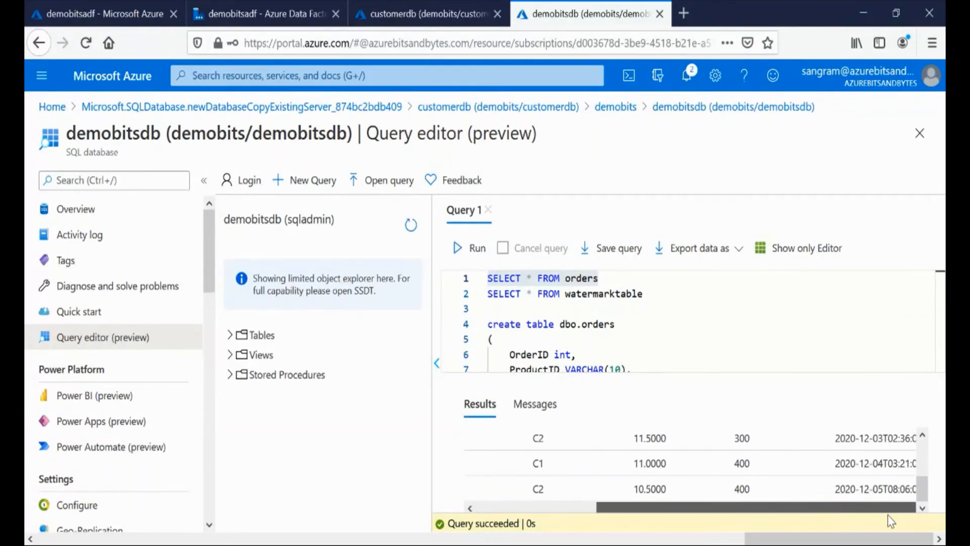
# Step: Rerun only the watermarktable query and check the date in the orders WatermarkValue
pyautogui.moveTo(651, 295); pyautogui.dragTo(480, 304)
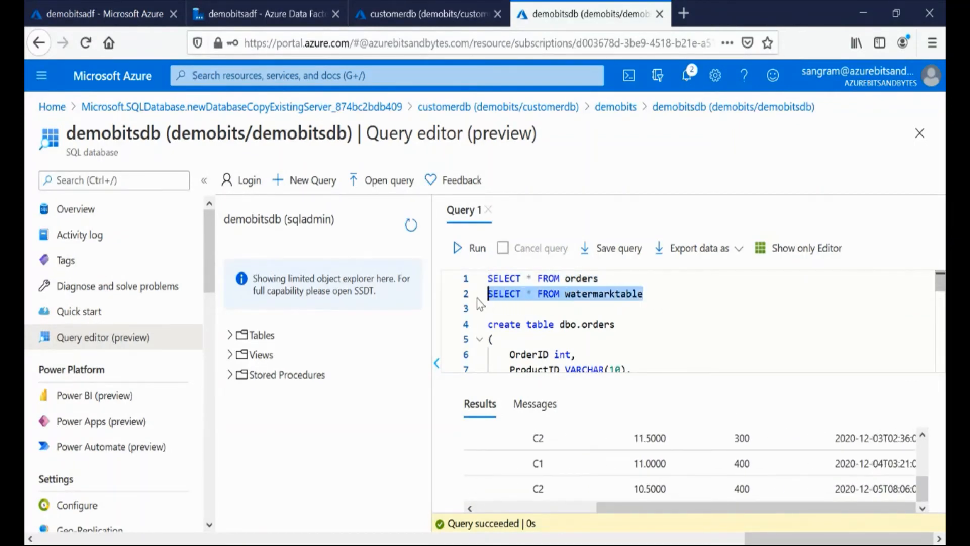
pyautogui.click(460, 248)
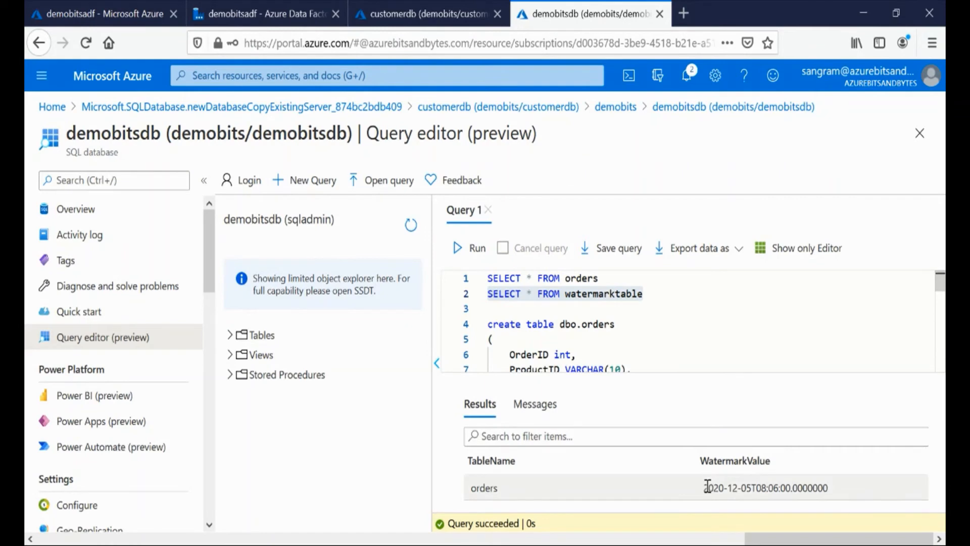
pyautogui.moveTo(708, 486); pyautogui.dragTo(756, 488)
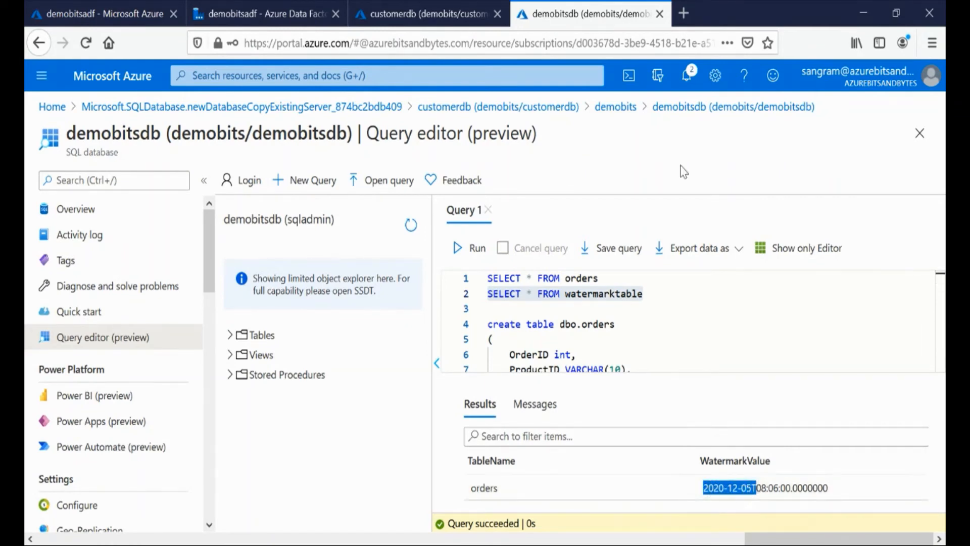
# Step: Compare the rows read in the latest Copy Data run details in Data Factory with the customerdb insert, and close the details
pyautogui.click(291, 20)
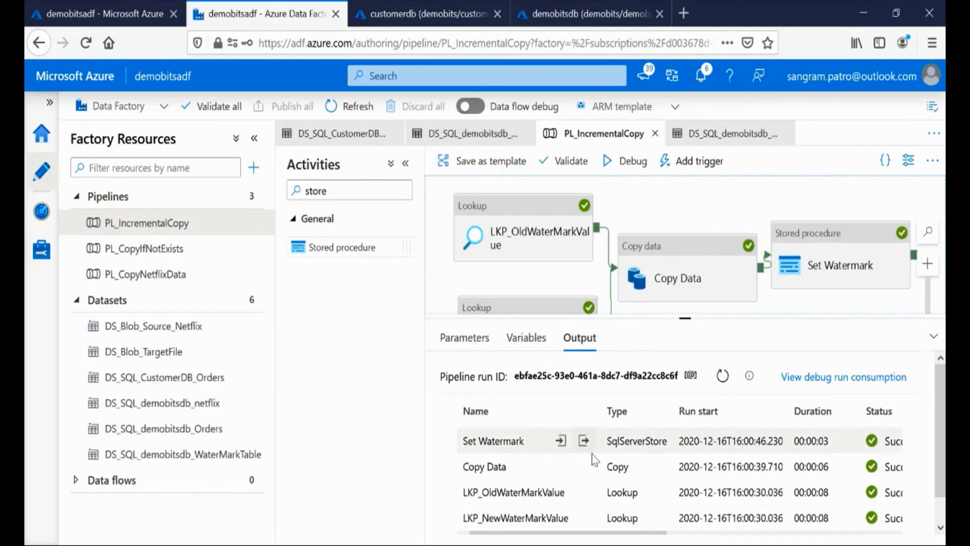
pyautogui.moveTo(581, 467)
pyautogui.click(583, 468)
pyautogui.doubleClick(164, 379)
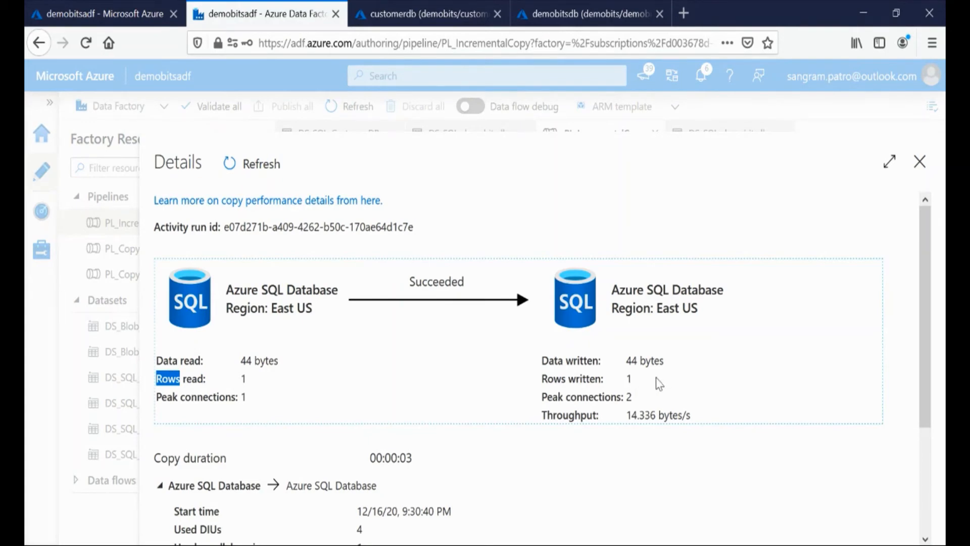
pyautogui.click(435, 13)
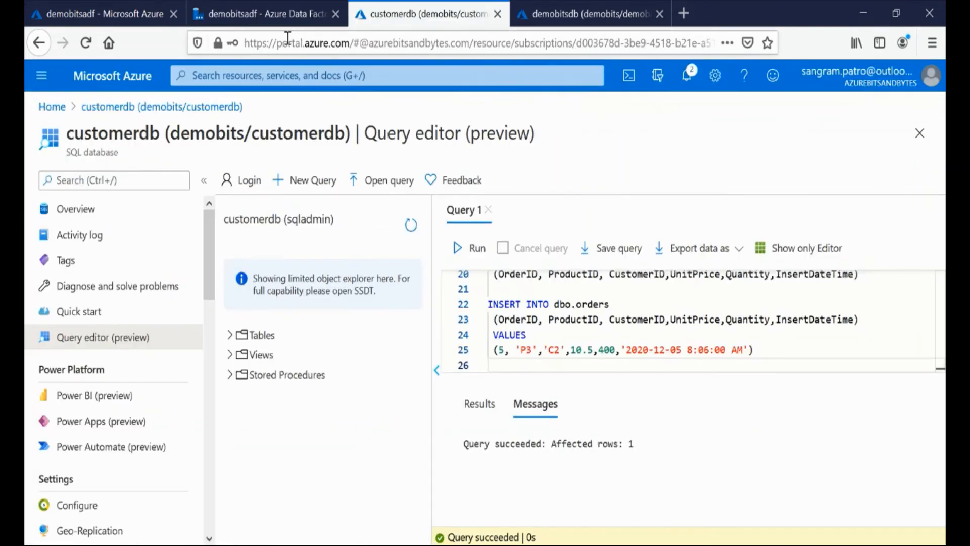
pyautogui.click(263, 14)
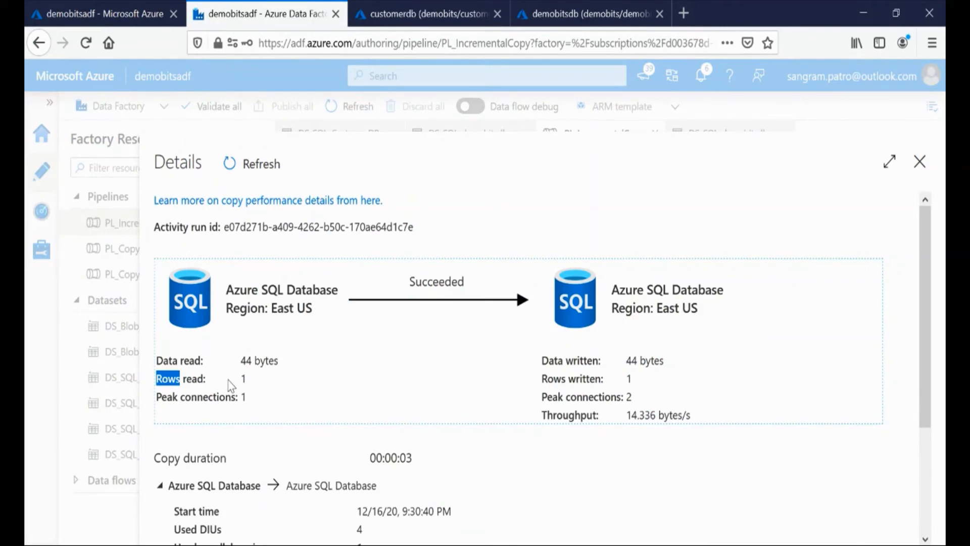
pyautogui.click(920, 161)
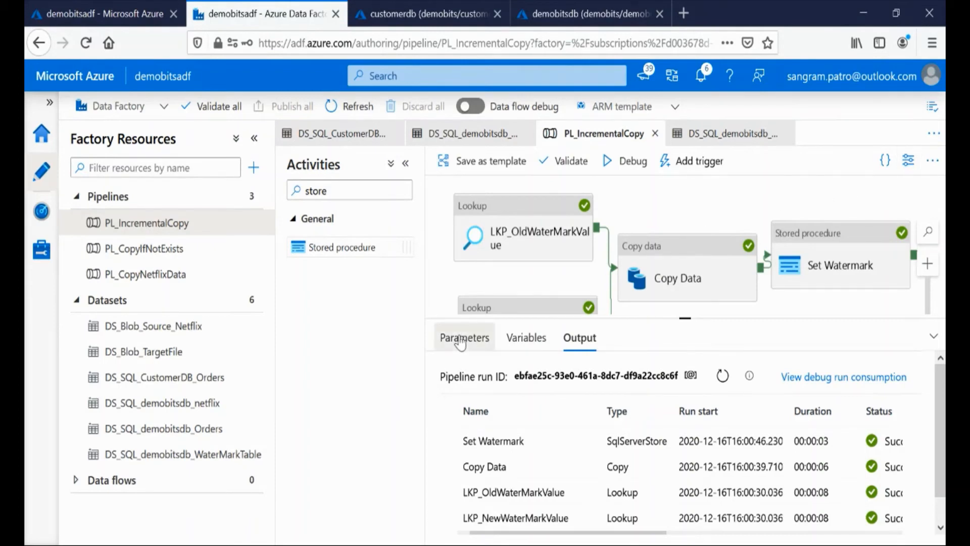
# Step: Add two string parameters named TableName and WaterMarkColumn to the PL_IncrementalCopy pipeline
pyautogui.click(460, 342)
pyautogui.click(461, 376)
pyautogui.click(461, 376)
pyautogui.click(514, 444)
pyautogui.write('TableName')
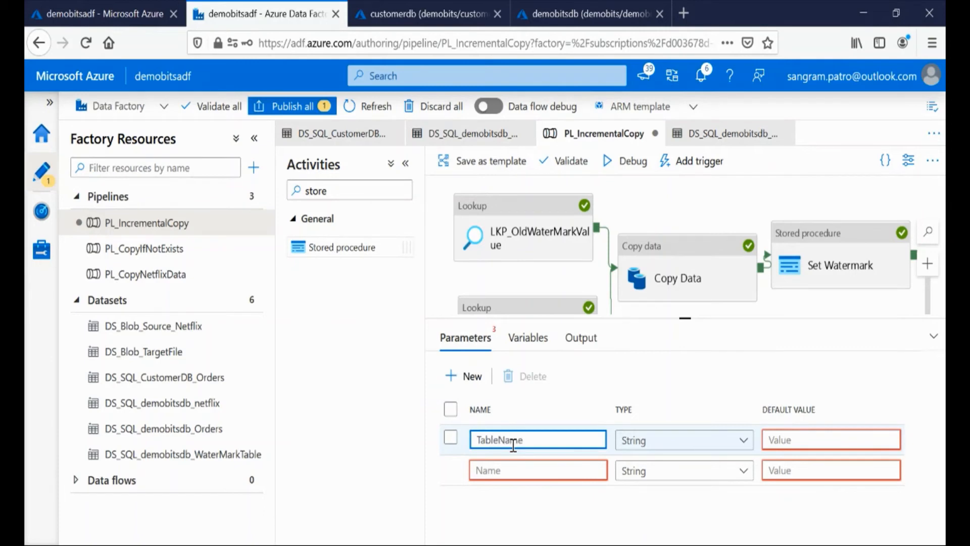
pyautogui.click(503, 470)
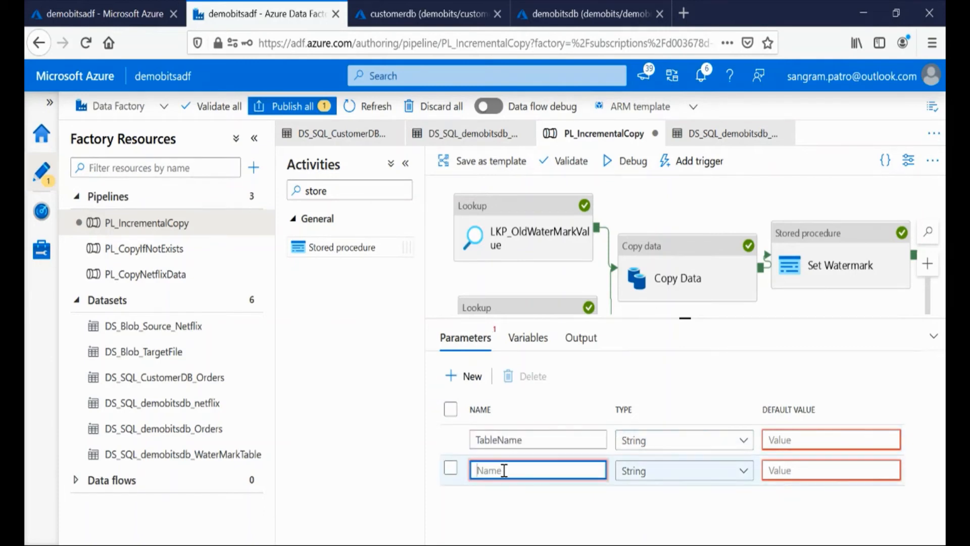
pyautogui.write('WaterMarkColumn')
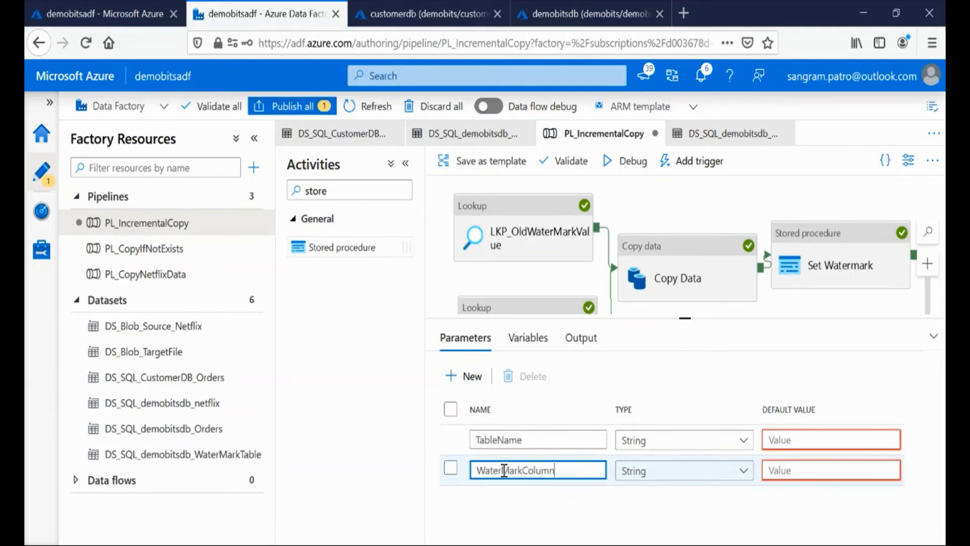
# Step: Set the default values of the pipeline parameters: orders for TableName and InsertDateTime for WaterMarkColumn
pyautogui.click(781, 440)
pyautogui.write('orders')
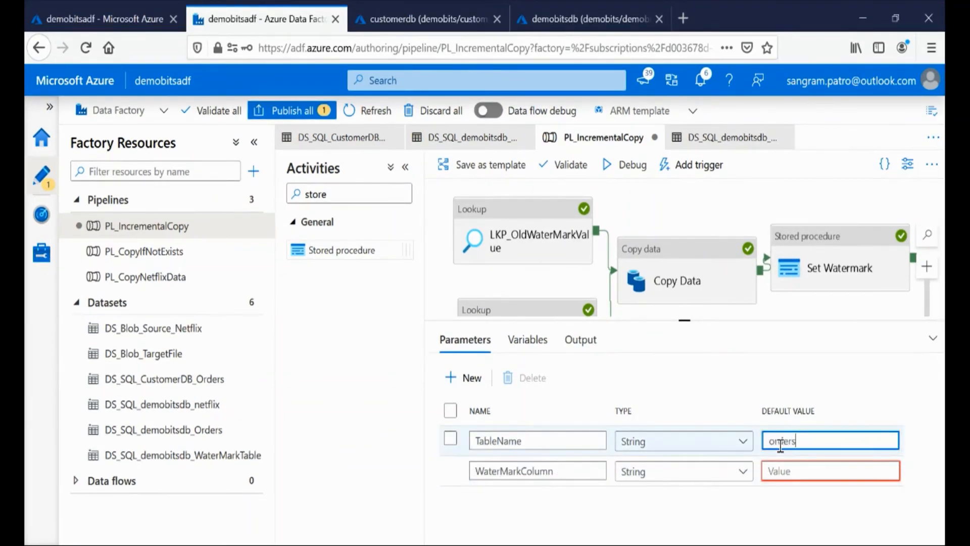
pyautogui.click(812, 470)
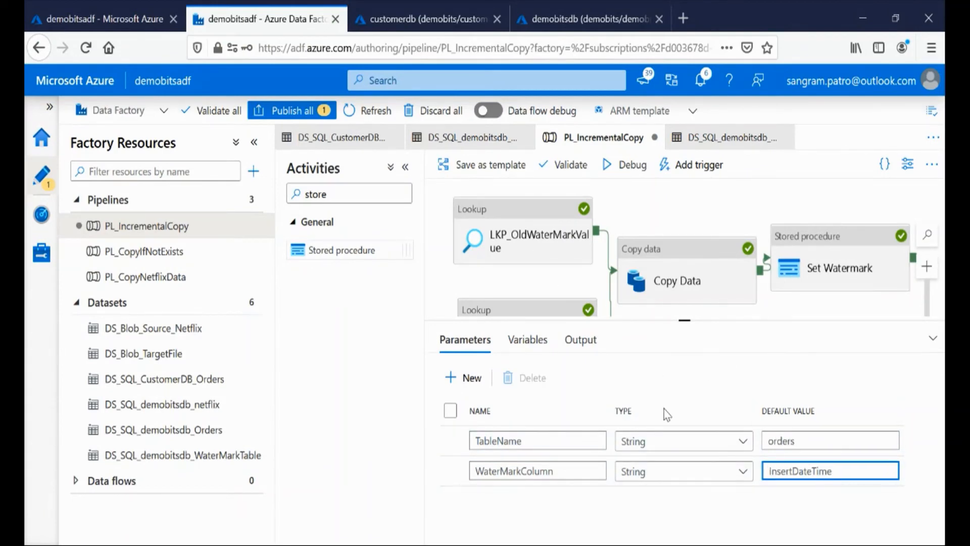
pyautogui.moveTo(768, 440); pyautogui.dragTo(808, 440)
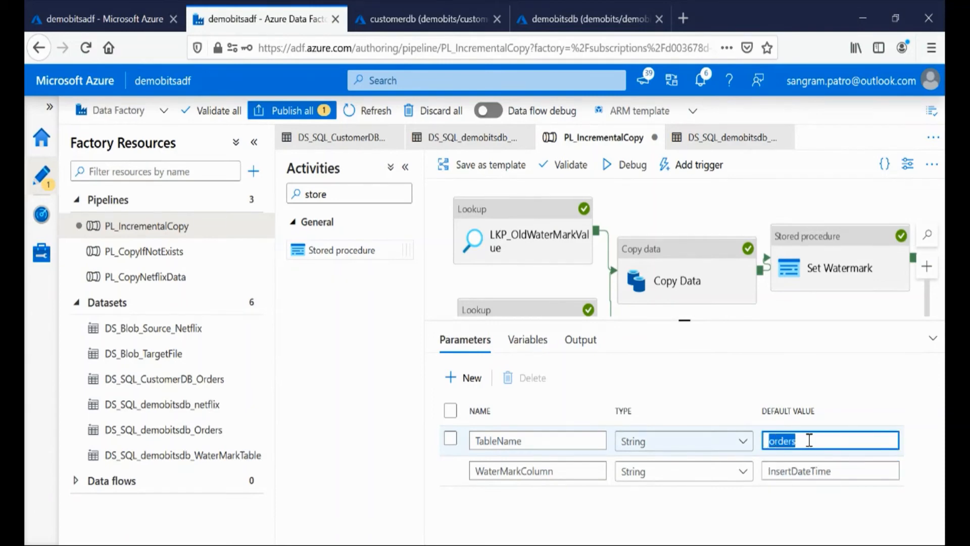
pyautogui.moveTo(533, 440); pyautogui.dragTo(470, 444)
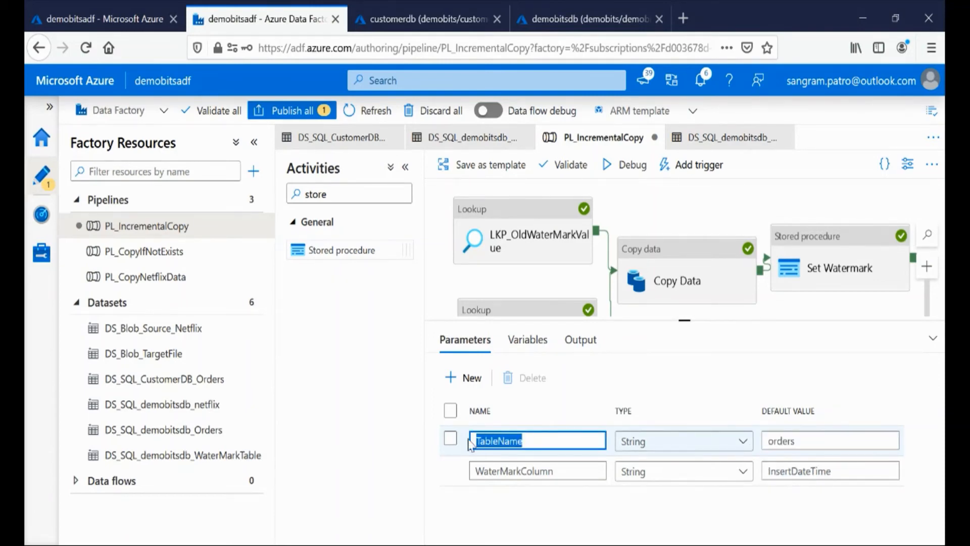
pyautogui.doubleClick(803, 471)
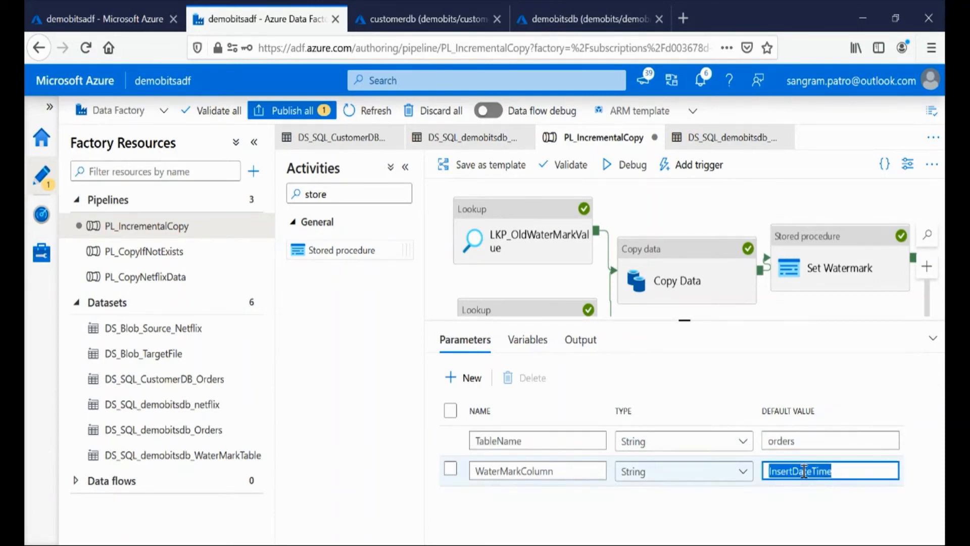
pyautogui.click(561, 478)
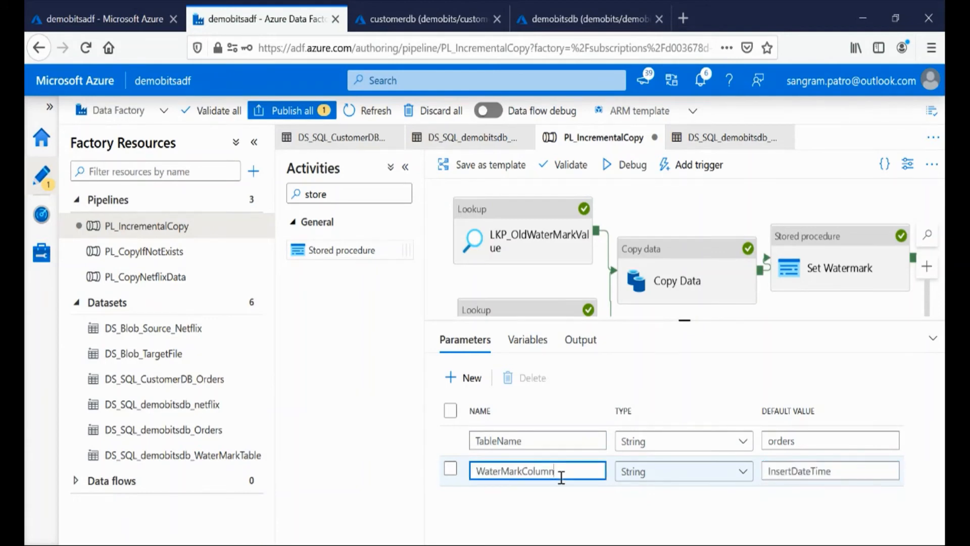
pyautogui.moveTo(563, 465); pyautogui.dragTo(463, 465)
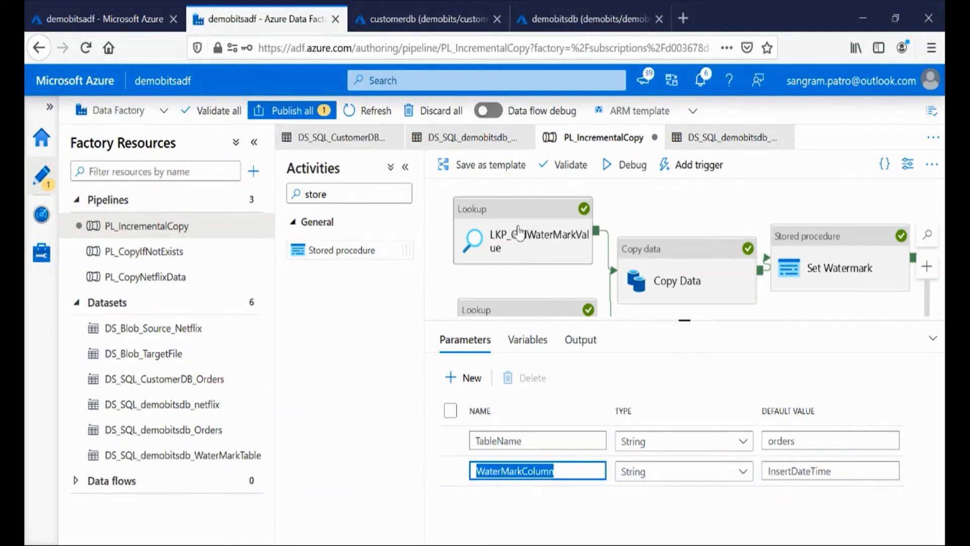
# Step: Remove the hard-coded orders value from the LKP_OldWaterMarkValue query, keeping its quotes, and place the query in the dynamic content editor
pyautogui.click(520, 232)
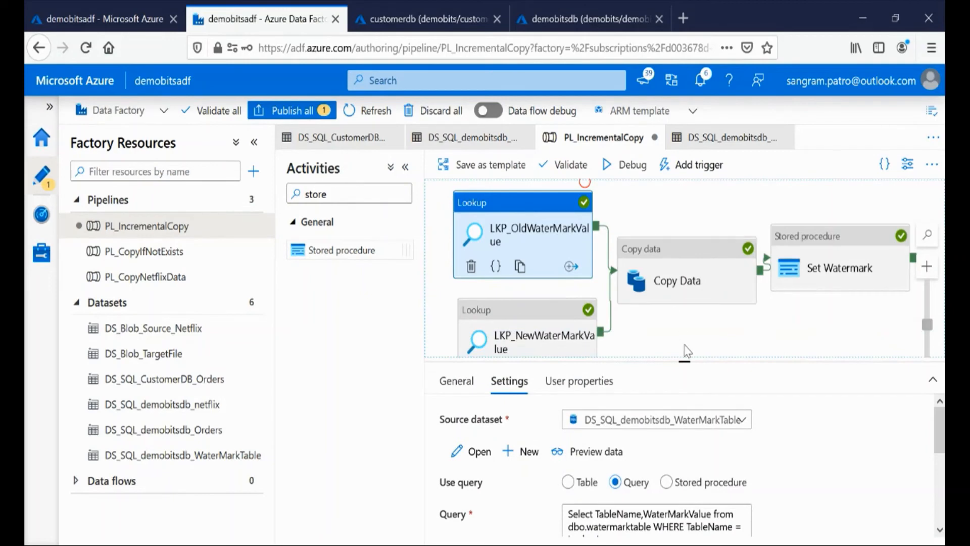
pyautogui.moveTo(684, 361); pyautogui.dragTo(684, 220)
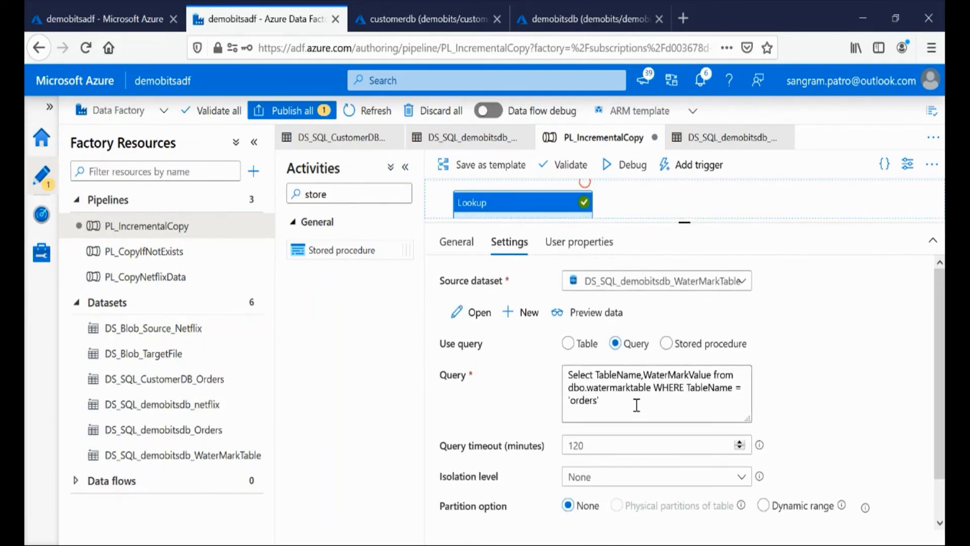
pyautogui.click(636, 405)
pyautogui.doubleClick(592, 402)
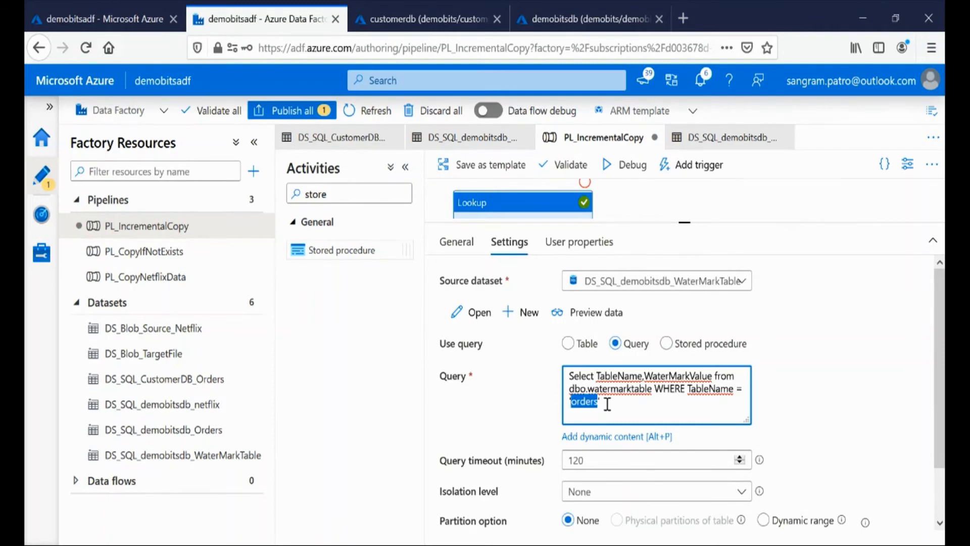
pyautogui.moveTo(604, 401); pyautogui.dragTo(579, 403)
pyautogui.doubleClick(581, 403)
pyautogui.press('BackSpace')
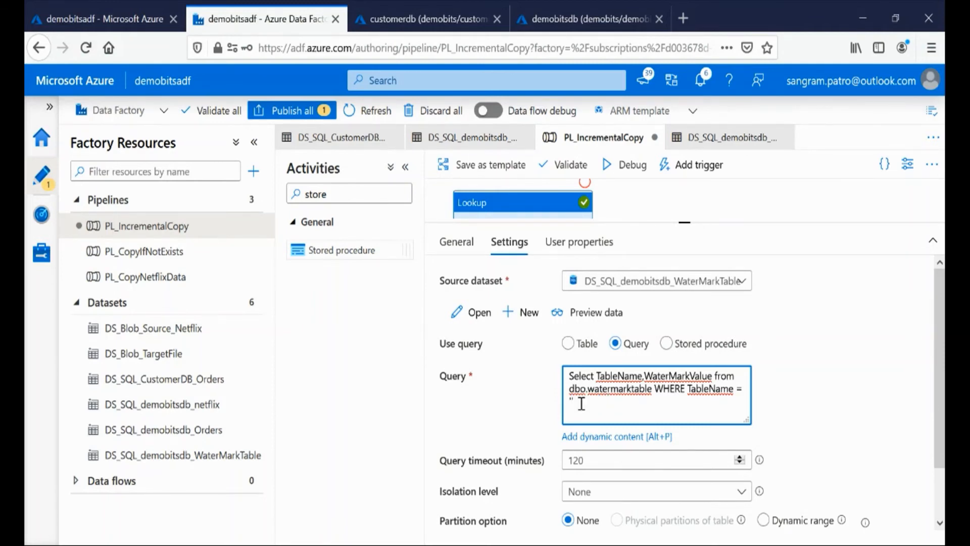
pyautogui.hotkey('ctrl', 'a')
pyautogui.click(607, 436)
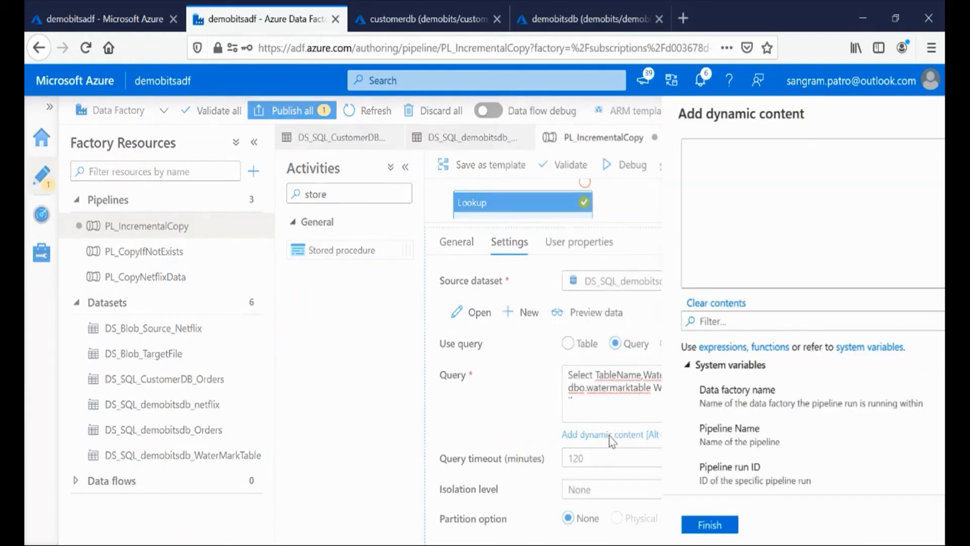
pyautogui.click(859, 154)
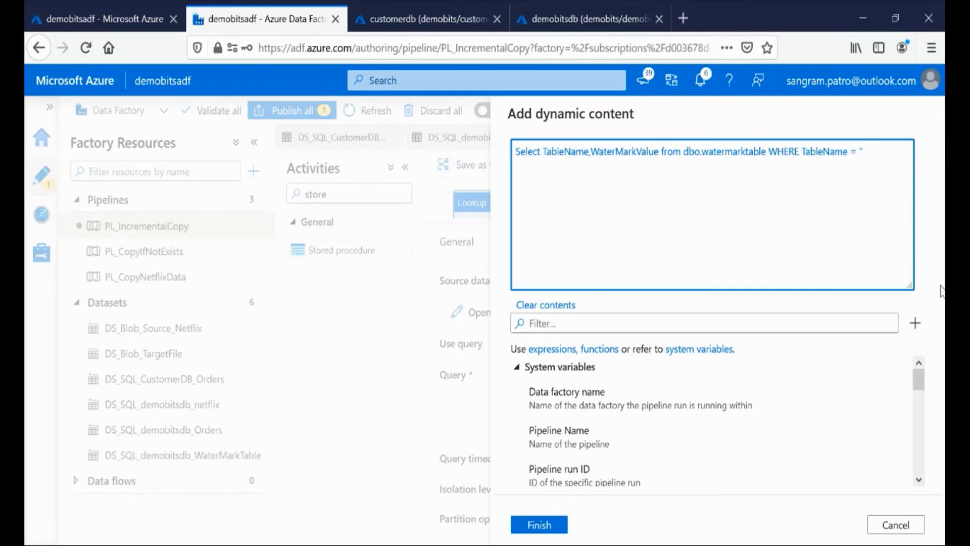
# Step: Insert the TableName parameter between the query's quotes as @{pipeline().parameters.TableName}, without a leading @ before Select, and apply the expression
pyautogui.moveTo(918, 377); pyautogui.dragTo(919, 460)
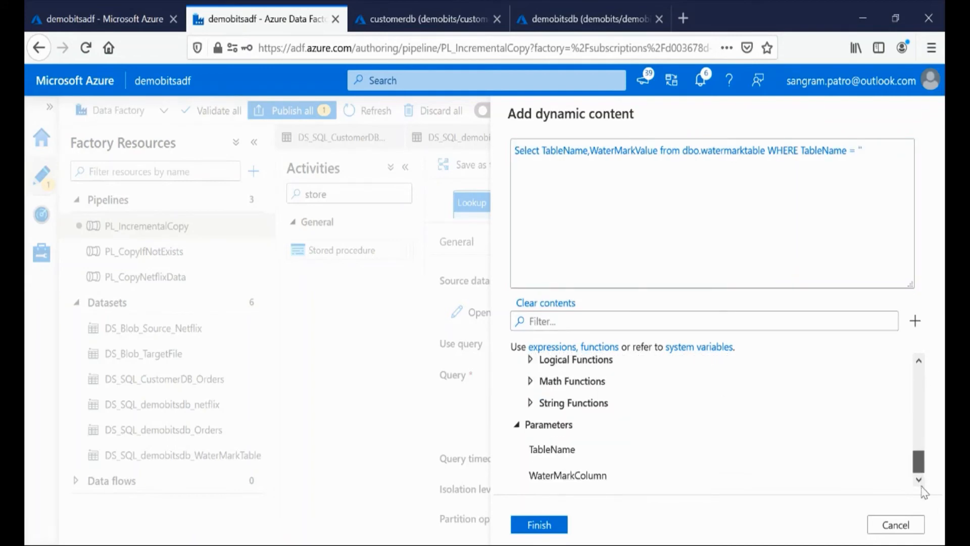
pyautogui.click(570, 453)
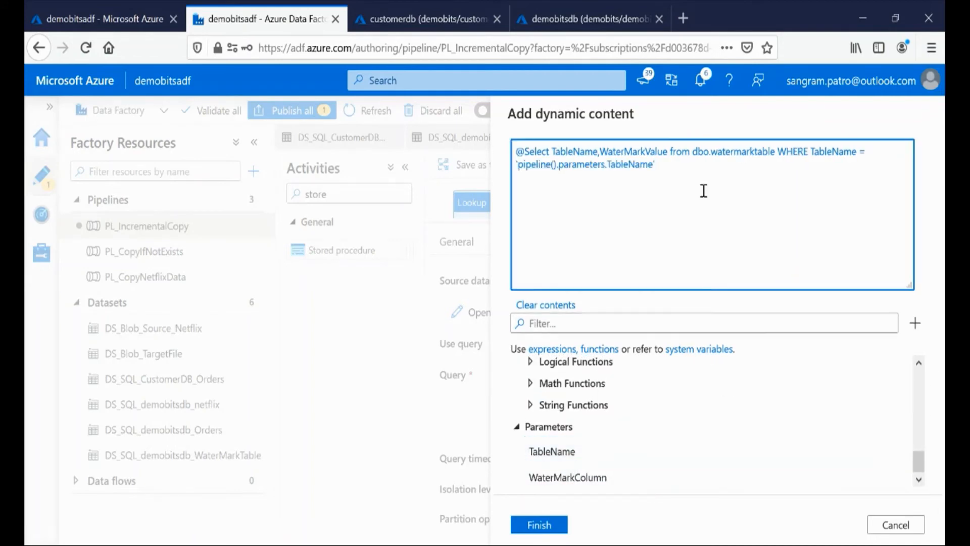
pyautogui.click(516, 152)
pyautogui.press('Delete')
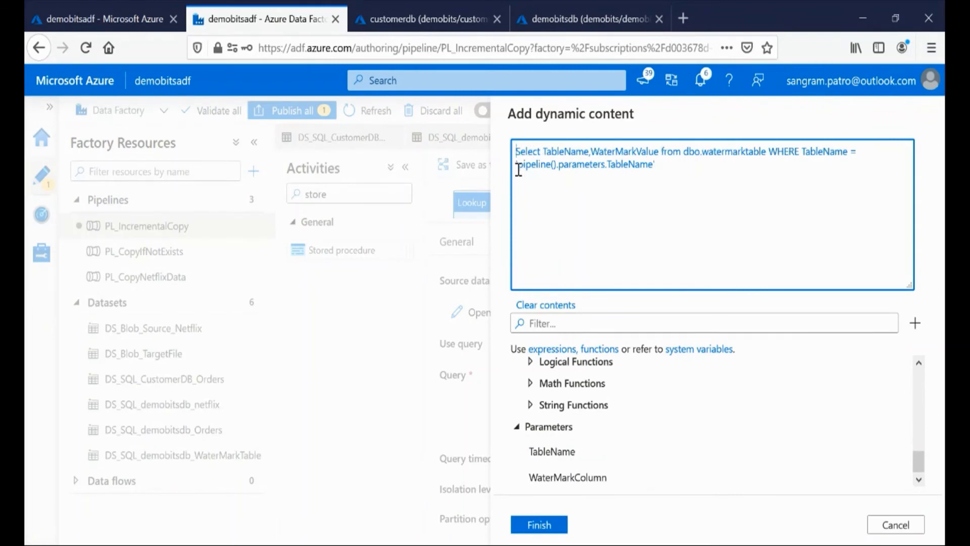
pyautogui.click(519, 164)
pyautogui.write('@{')
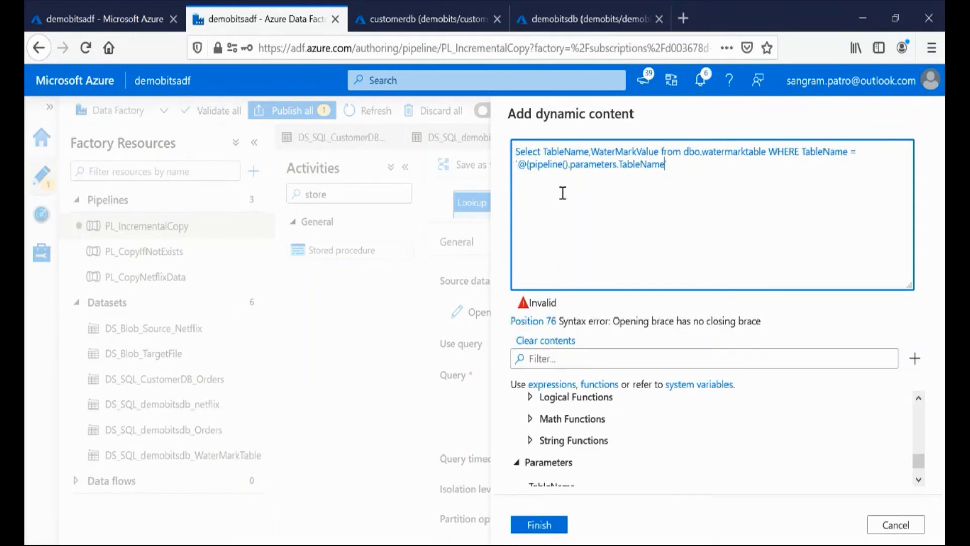
pyautogui.write('}')
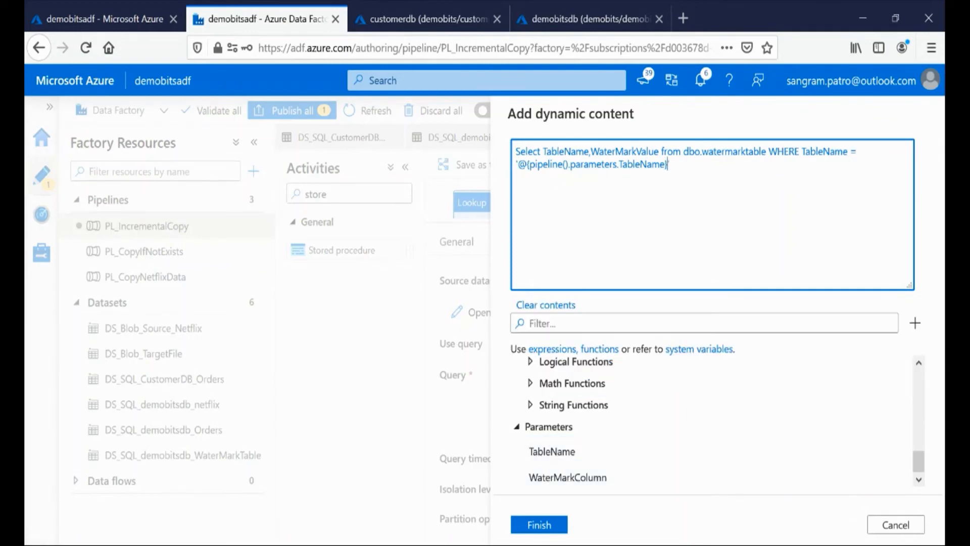
pyautogui.click(556, 528)
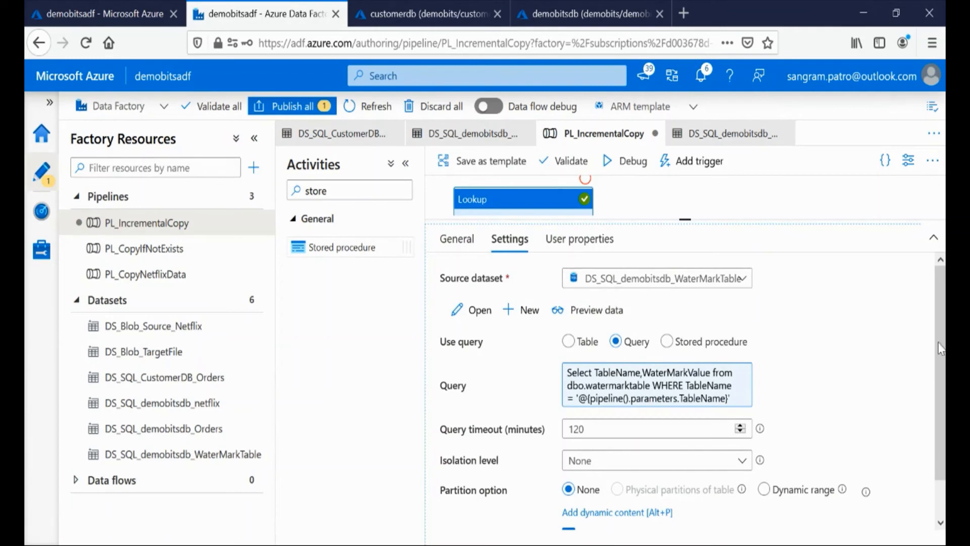
# Step: Remove InsertDateTime and dbo.Orders from the LKP_NewWaterMarkValue query and copy the remaining query into the dynamic content editor
pyautogui.moveTo(679, 212)
pyautogui.mouseDown()
pyautogui.moveTo(680, 379)
pyautogui.moveTo(687, 215)
pyautogui.mouseUp()
pyautogui.click(561, 348)
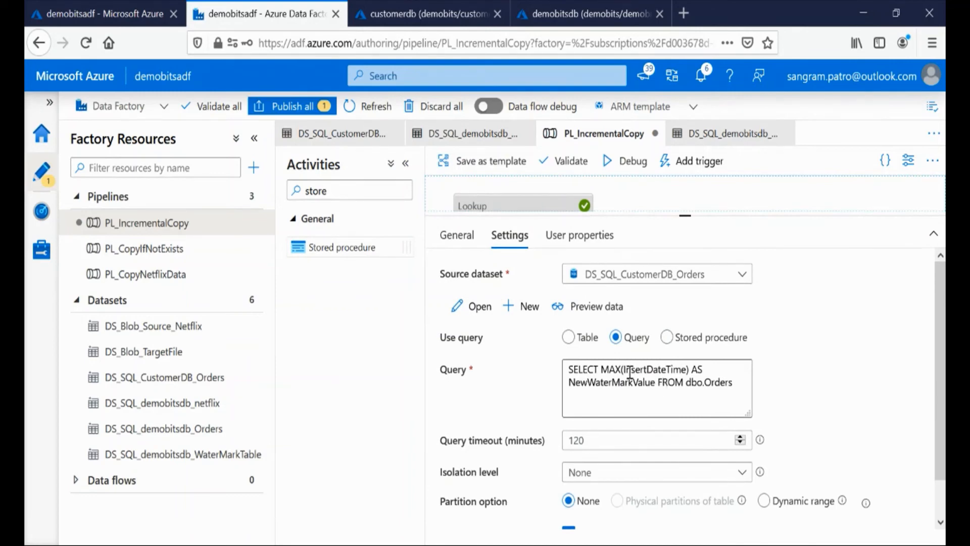
pyautogui.moveTo(627, 373); pyautogui.dragTo(752, 380)
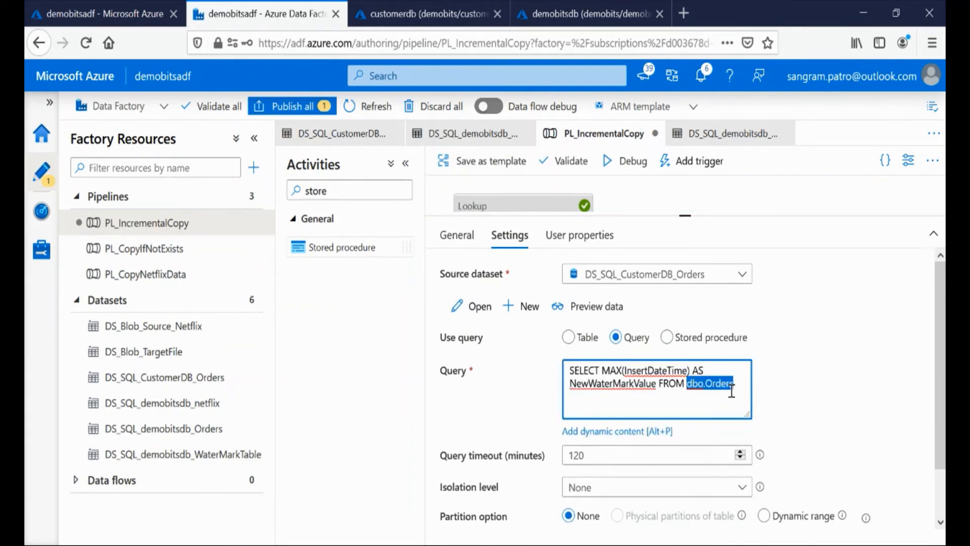
pyautogui.doubleClick(659, 371)
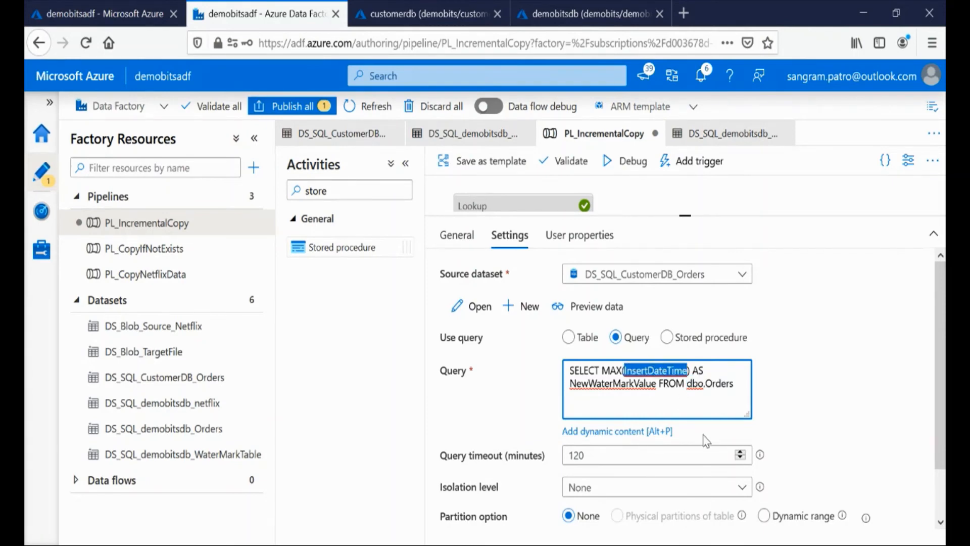
pyautogui.press('Delete')
pyautogui.moveTo(645, 384); pyautogui.dragTo(602, 385)
pyautogui.press('Delete')
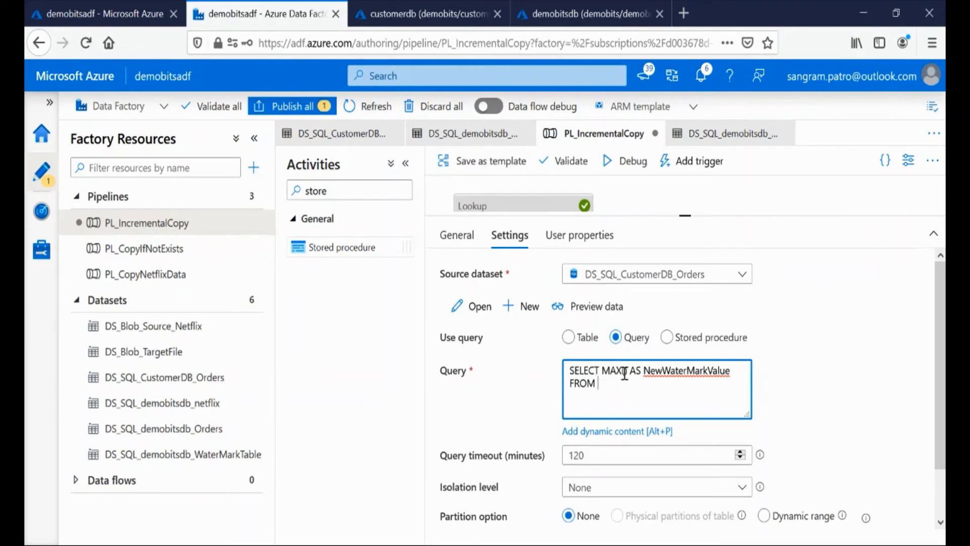
pyautogui.hotkey('ctrl', 'a')
pyautogui.hotkey('ctrl', 'c')
pyautogui.click(629, 430)
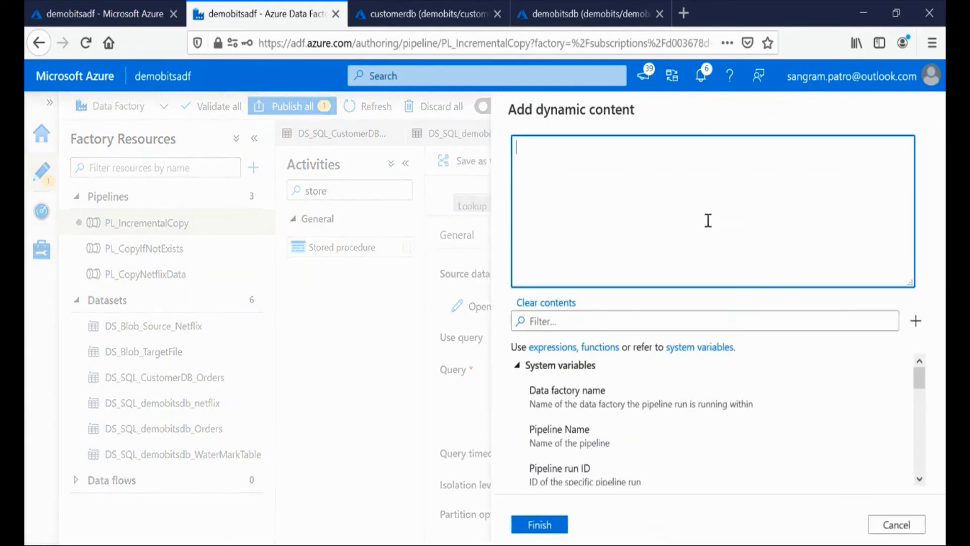
pyautogui.click(732, 249)
pyautogui.hotkey('ctrl', 'v')
# Step: Insert the WaterMarkColumn parameter inside MAX() as @{pipeline().parameters.WaterMarkColumn} and remove the leading @ before SELECT
pyautogui.click(575, 159)
pyautogui.moveTo(918, 378); pyautogui.dragTo(919, 472)
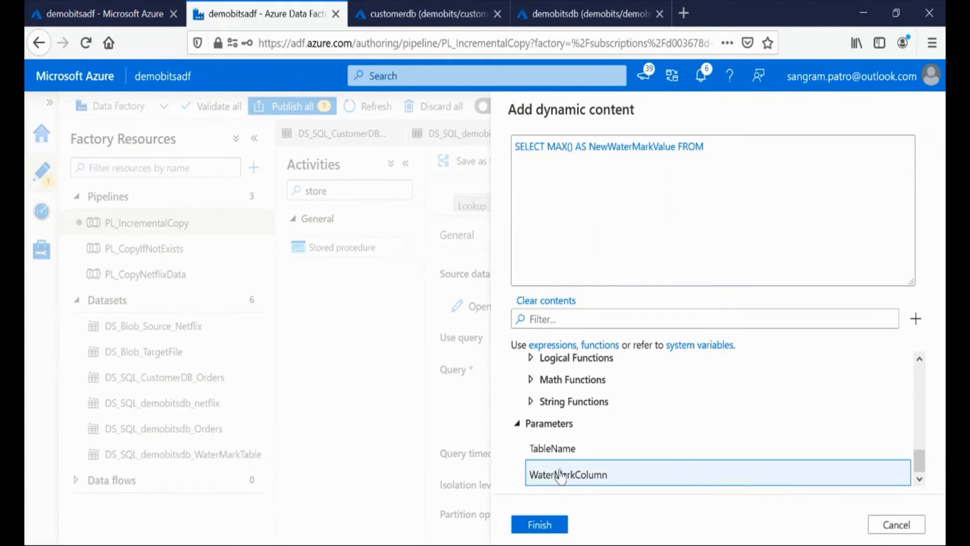
pyautogui.click(563, 478)
pyautogui.moveTo(524, 151); pyautogui.dragTo(516, 148)
pyautogui.press('BackSpace')
pyautogui.click(574, 147)
pyautogui.write('@')
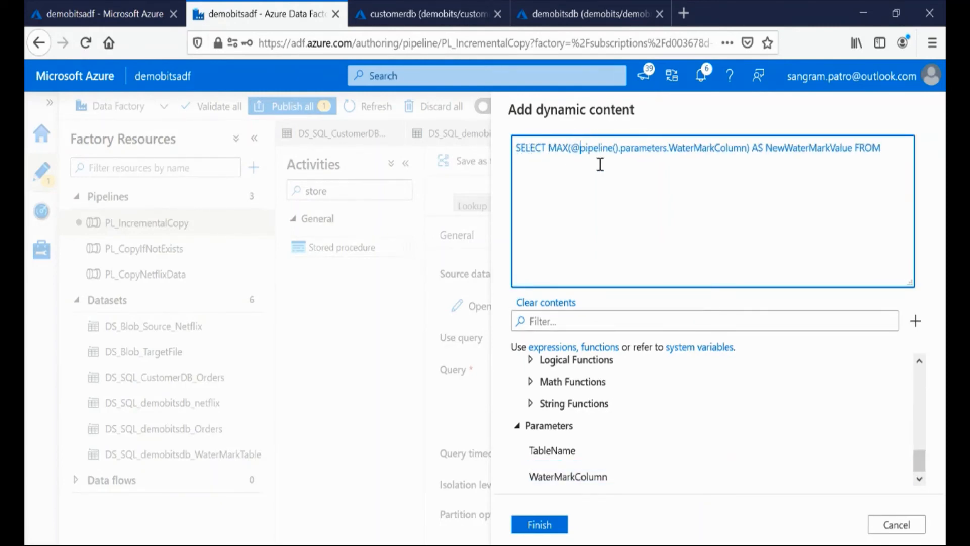
pyautogui.write('{')
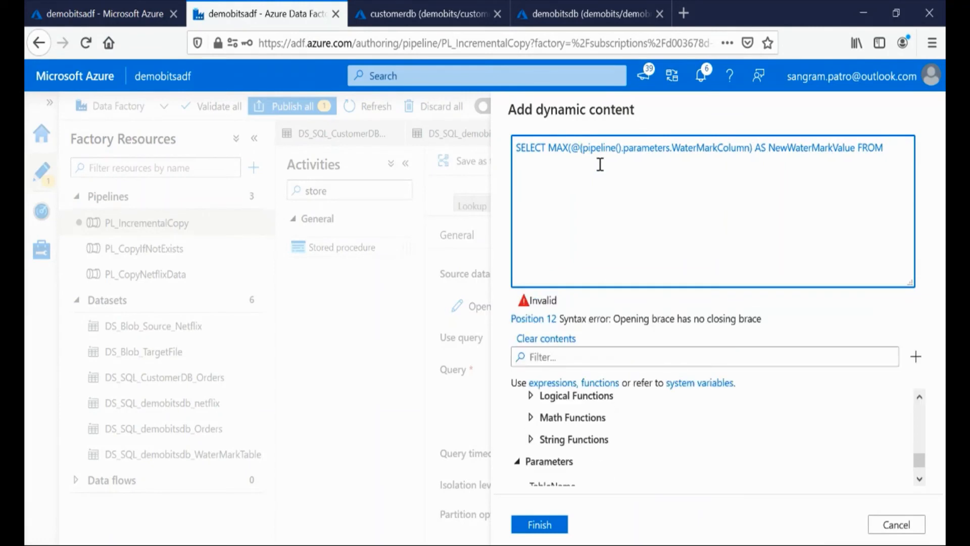
pyautogui.click(751, 147)
pyautogui.write('}')
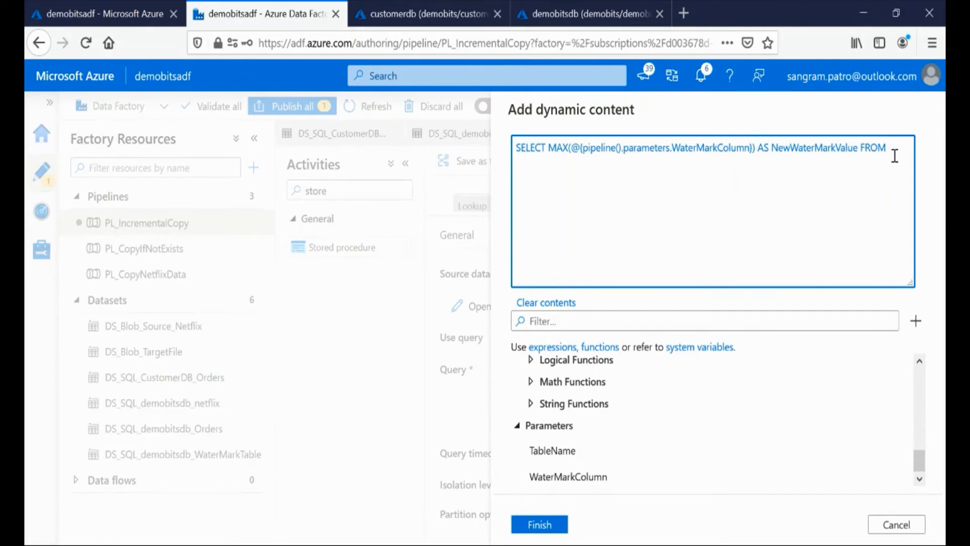
# Step: Add the TableName parameter after FROM as @{pipeline().parameters.TableName}, apply the expression, and enlarge the pipeline canvas
pyautogui.click(606, 454)
pyautogui.click(518, 160)
pyautogui.write('@')
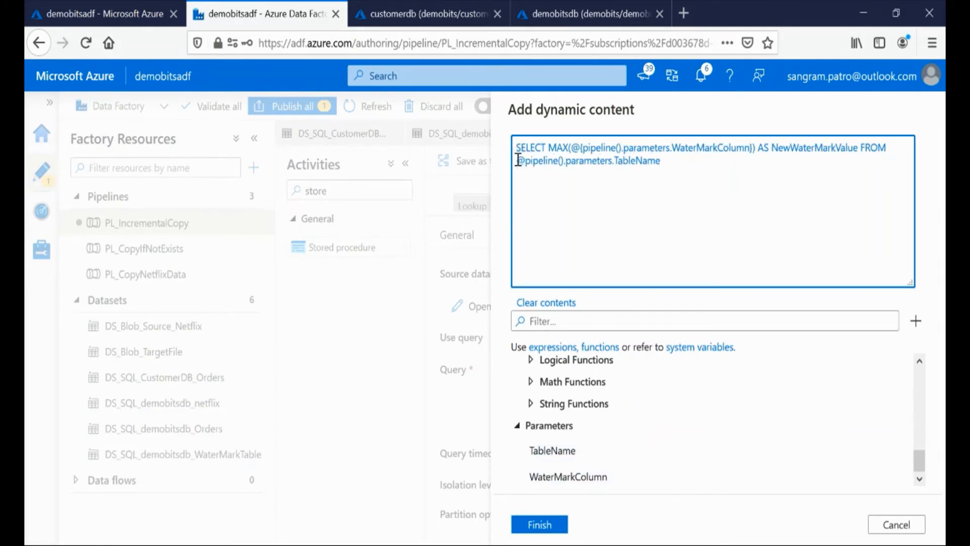
pyautogui.write('{')
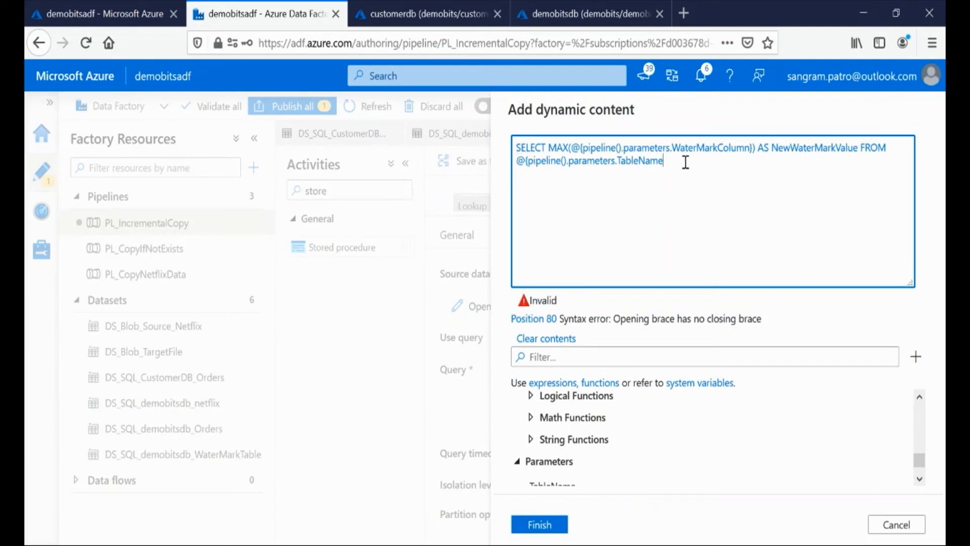
pyautogui.write('}')
pyautogui.click(550, 524)
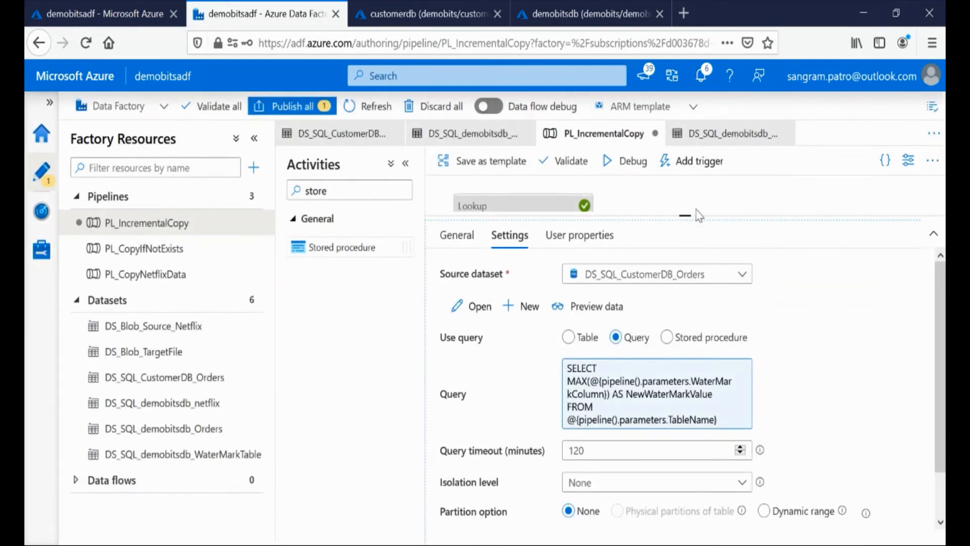
pyautogui.moveTo(686, 215); pyautogui.dragTo(686, 417)
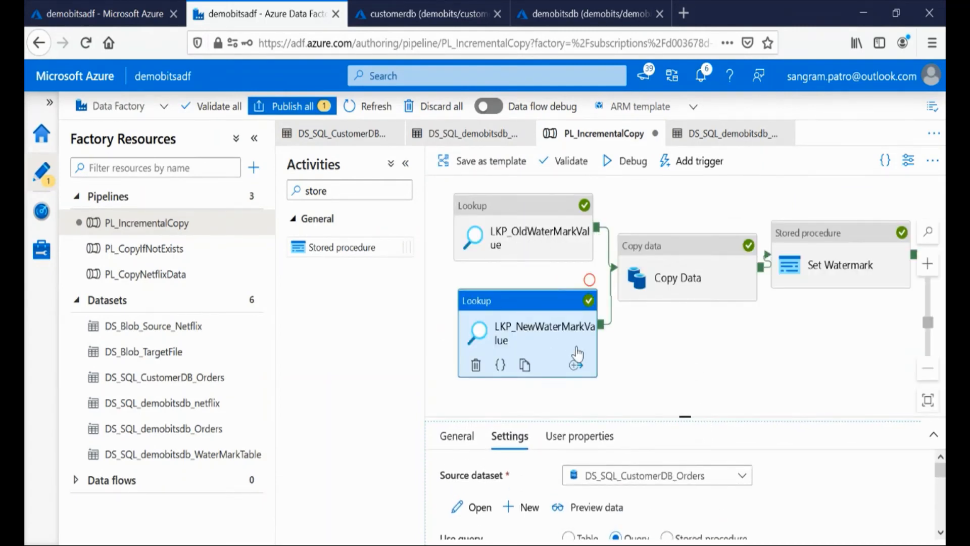
# Step: Open the Copy Data activity's source query in the dynamic content editor and replace its selected column list with *
pyautogui.click(680, 276)
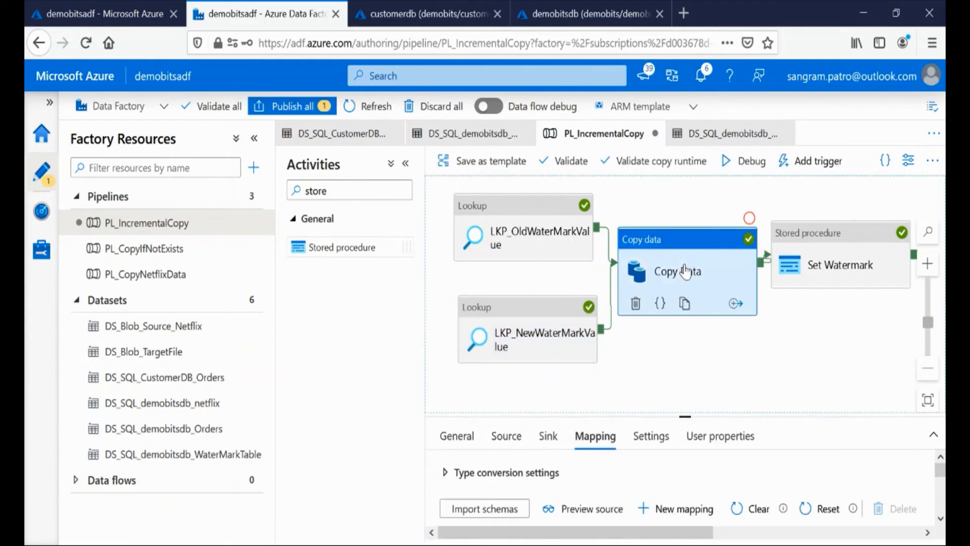
pyautogui.click(506, 436)
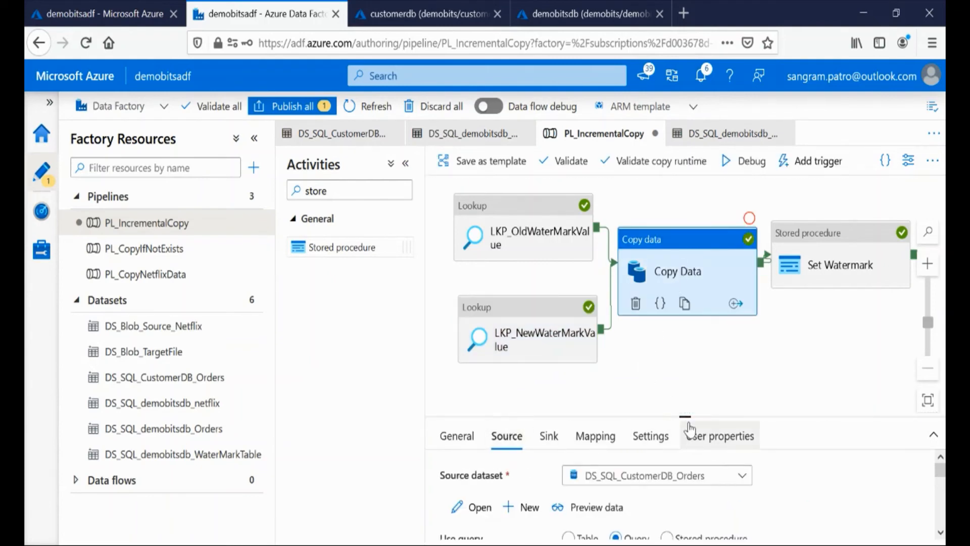
pyautogui.moveTo(685, 415); pyautogui.dragTo(685, 176)
pyautogui.click(643, 391)
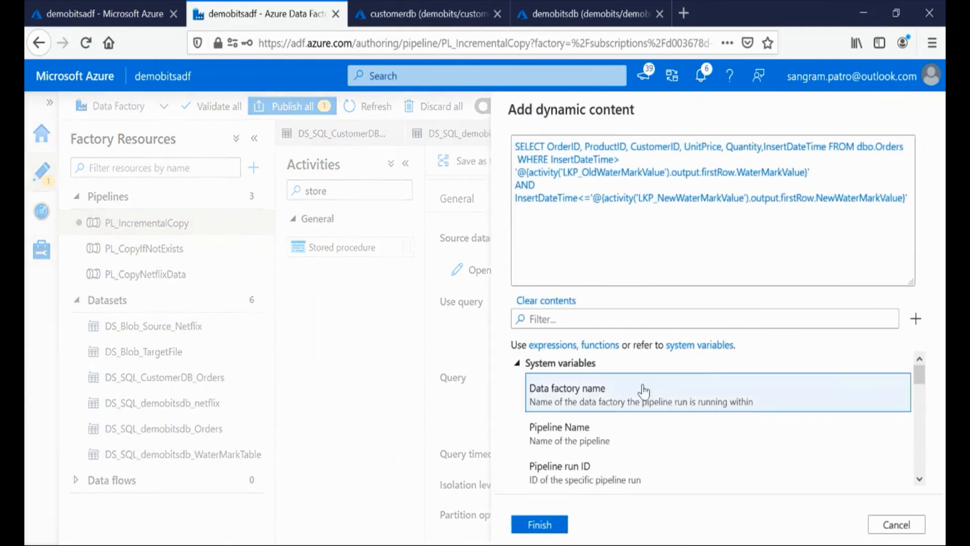
pyautogui.moveTo(550, 148); pyautogui.dragTo(829, 151)
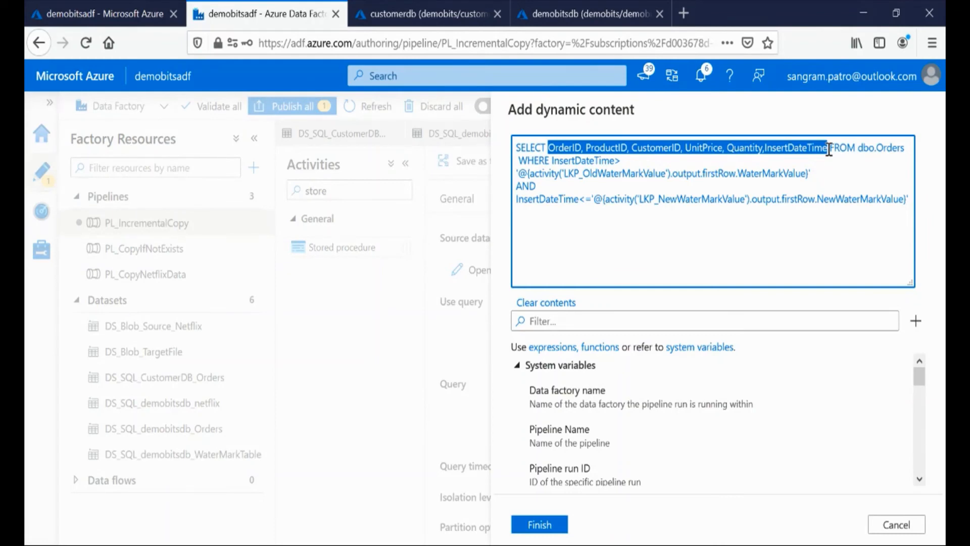
pyautogui.write('*')
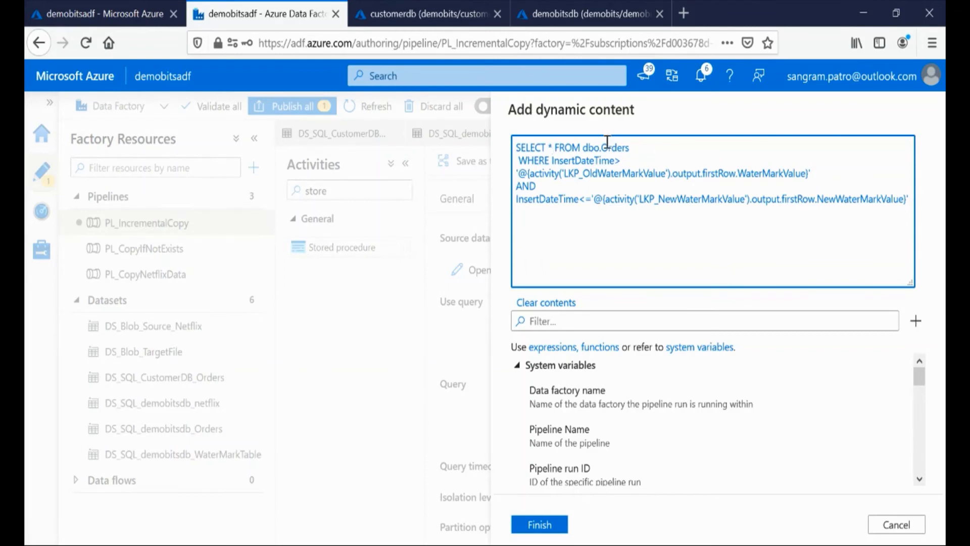
# Step: Replace dbo.Orders after FROM with the TableName parameter, written as @{pipeline().parameters.TableName}
pyautogui.moveTo(584, 147); pyautogui.dragTo(643, 147)
pyautogui.press('BackSpace')
pyautogui.moveTo(918, 377); pyautogui.dragTo(918, 457)
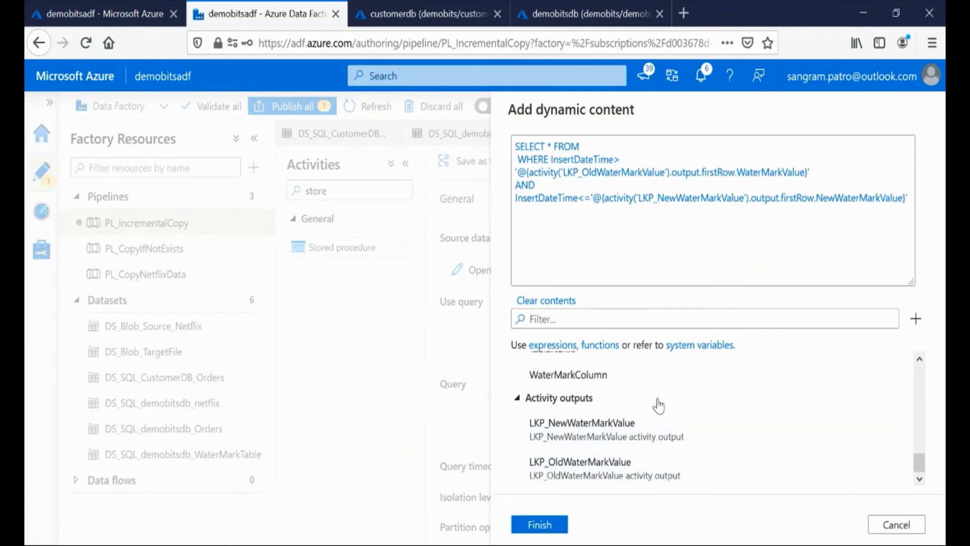
pyautogui.scroll(1, 918, 461)
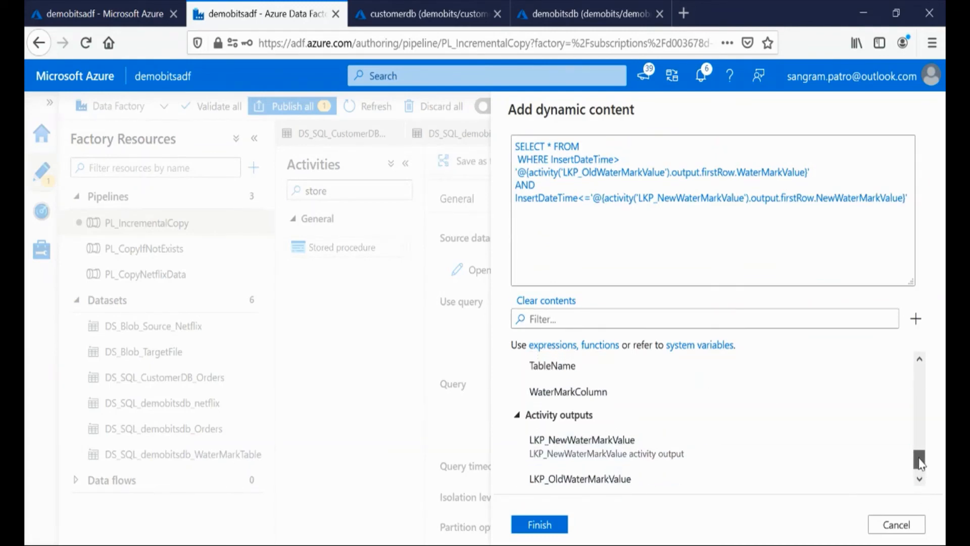
pyautogui.click(606, 365)
pyautogui.click(584, 148)
pyautogui.write('@')
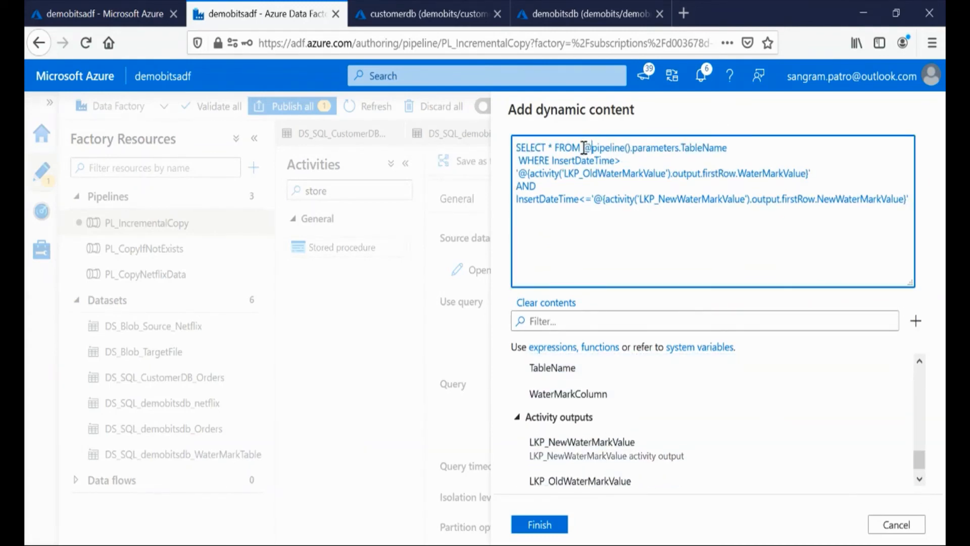
pyautogui.write('{')
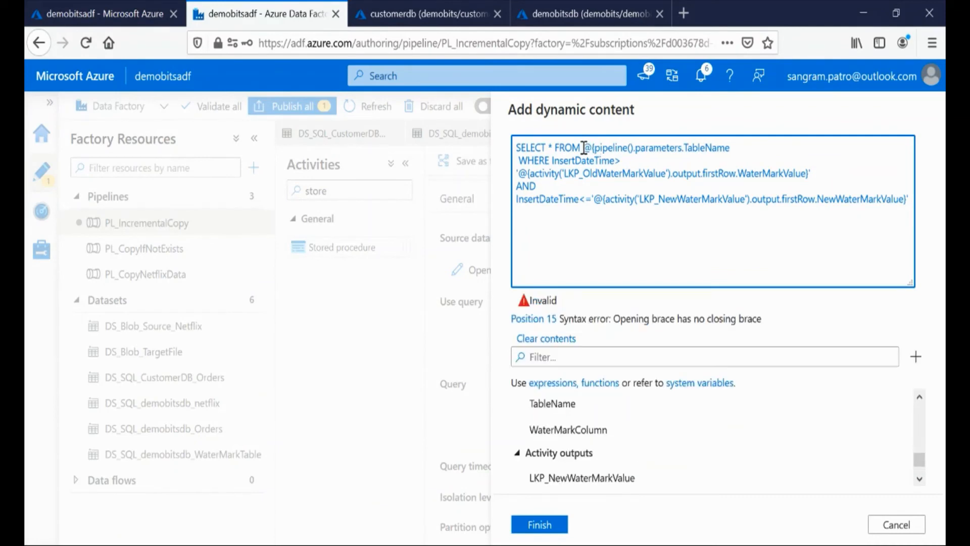
pyautogui.click(741, 146)
pyautogui.write('}')
# Step: Replace InsertDateTime after WHERE with the WaterMarkColumn parameter as @{pipeline().parameters.WaterMarkColumn}
pyautogui.doubleClick(604, 161)
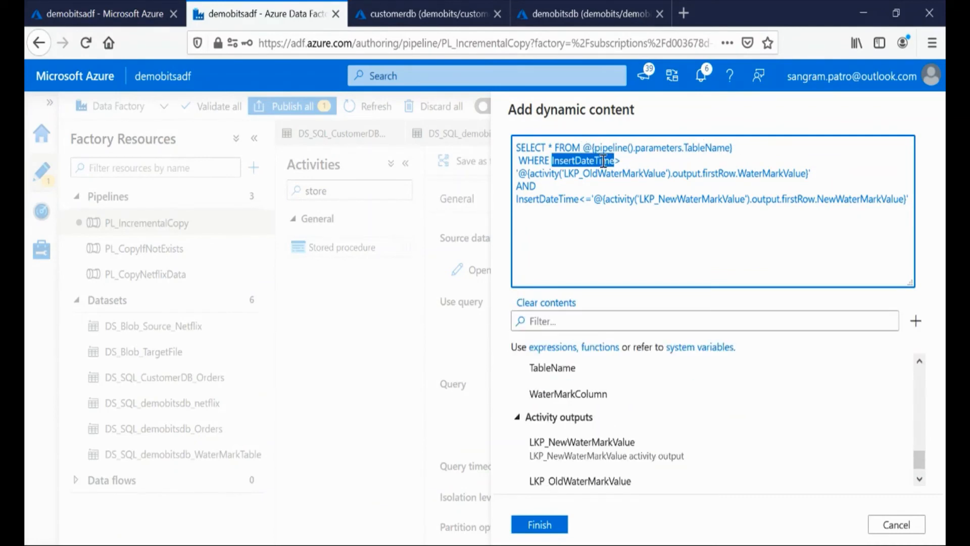
pyautogui.write('@{}')
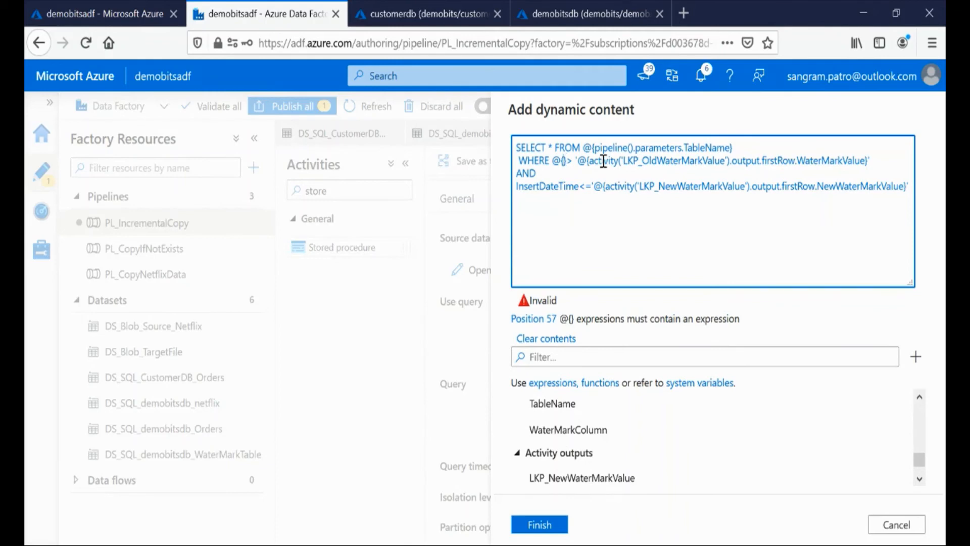
pyautogui.click(604, 427)
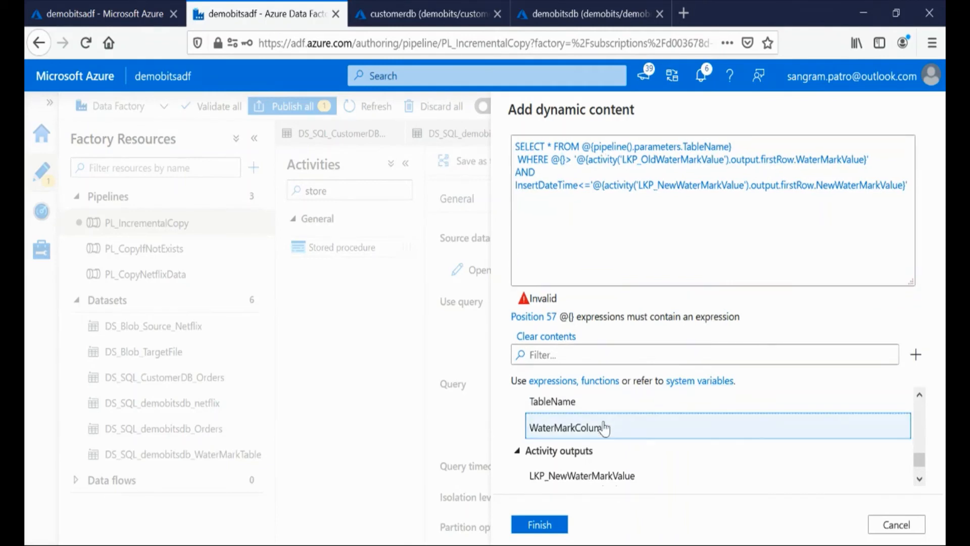
pyautogui.click(563, 162)
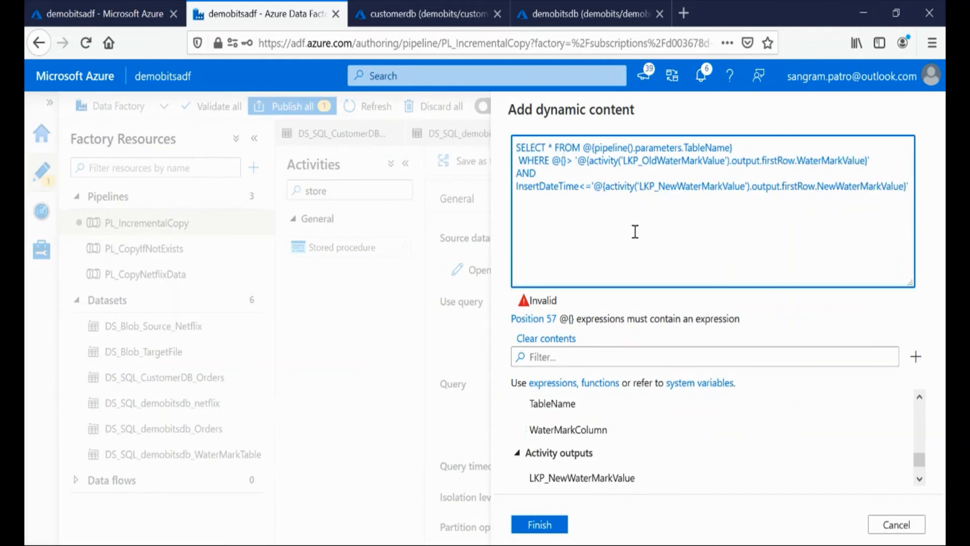
pyautogui.click(612, 428)
pyautogui.moveTo(555, 162); pyautogui.dragTo(734, 162)
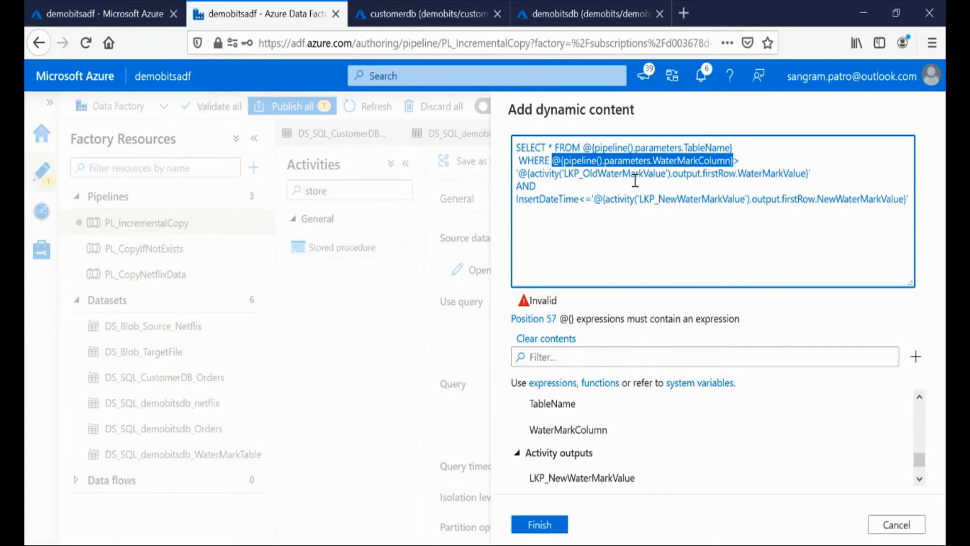
# Step: Replace InsertDateTime after AND with @{pipeline().parameters.WaterMarkColumn} and apply the source query expression
pyautogui.doubleClick(532, 200)
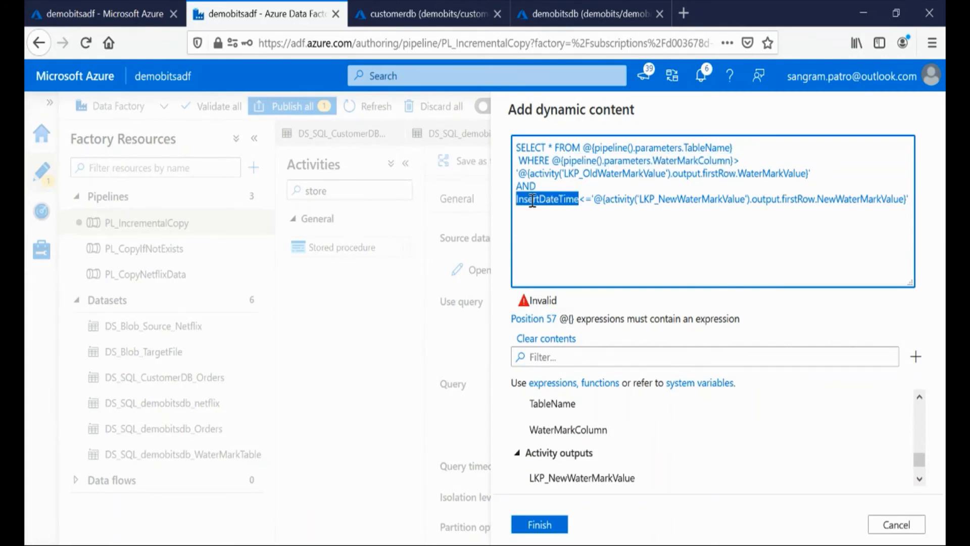
pyautogui.write('@{')
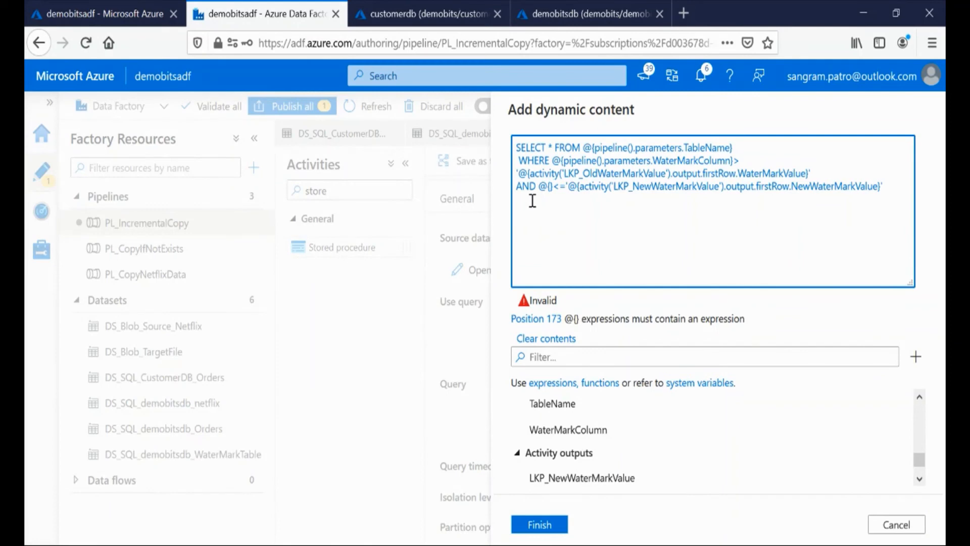
pyautogui.click(559, 427)
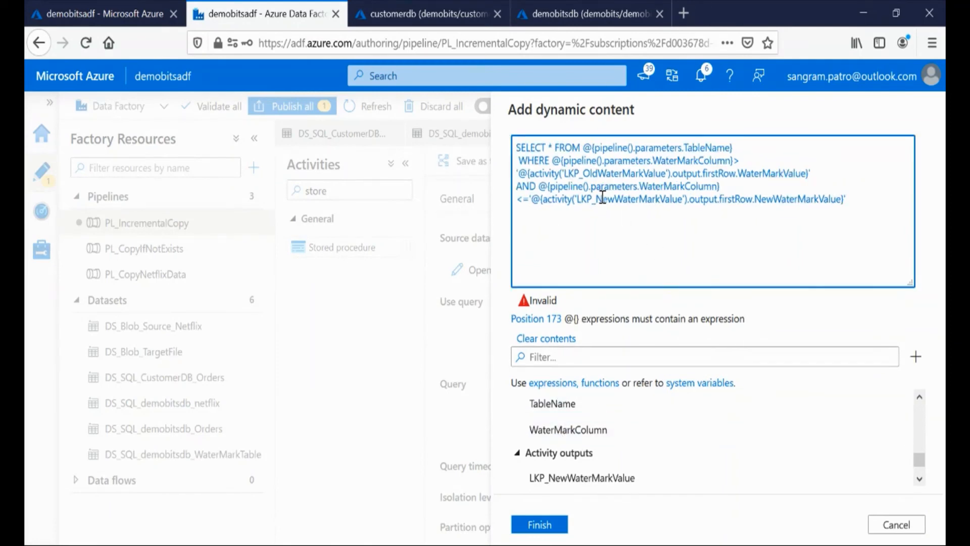
pyautogui.moveTo(555, 199); pyautogui.dragTo(840, 197)
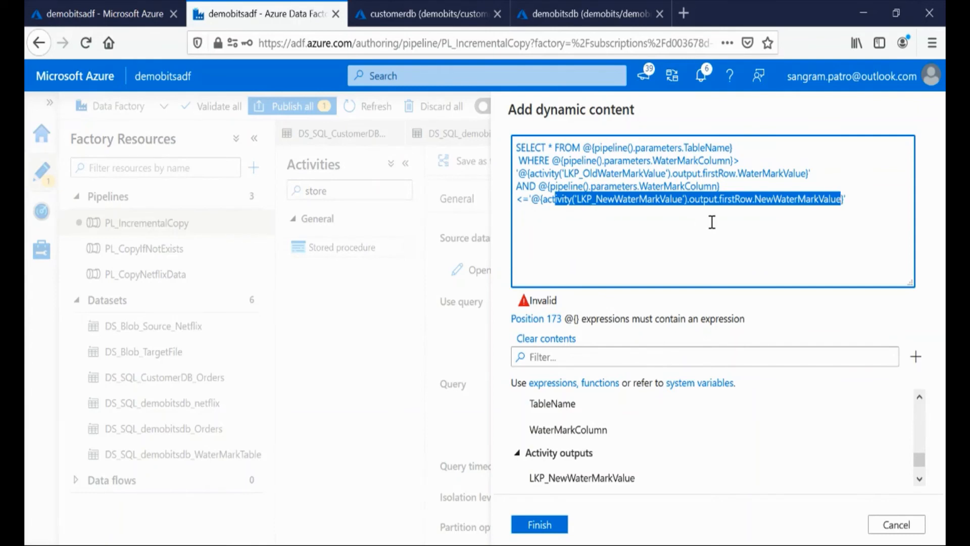
pyautogui.click(539, 525)
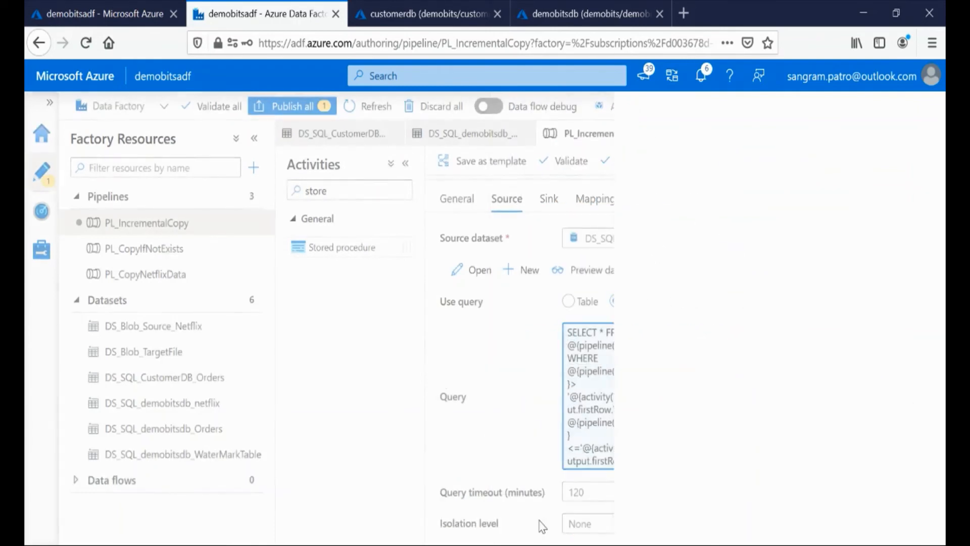
# Step: Open the Copy Data sink dataset DS_SQL_demobitsdb_Orders and add a String parameter named TableName to it
pyautogui.click(548, 199)
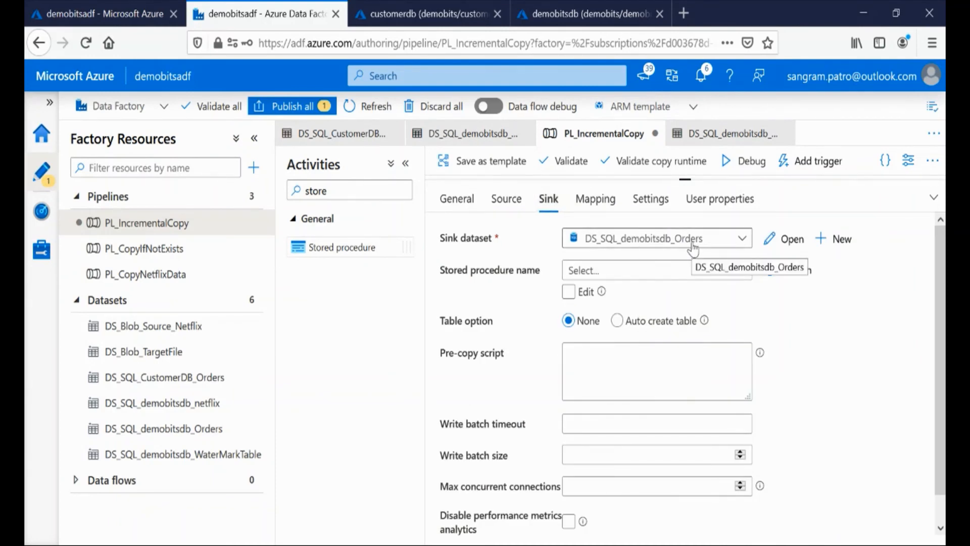
pyautogui.click(775, 239)
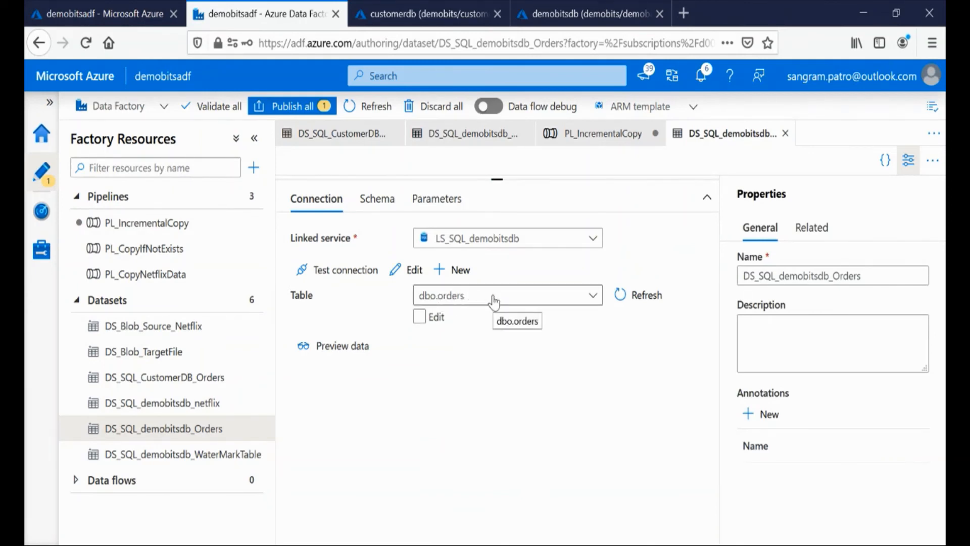
pyautogui.click(437, 199)
pyautogui.click(326, 238)
pyautogui.click(347, 296)
pyautogui.write('TableName')
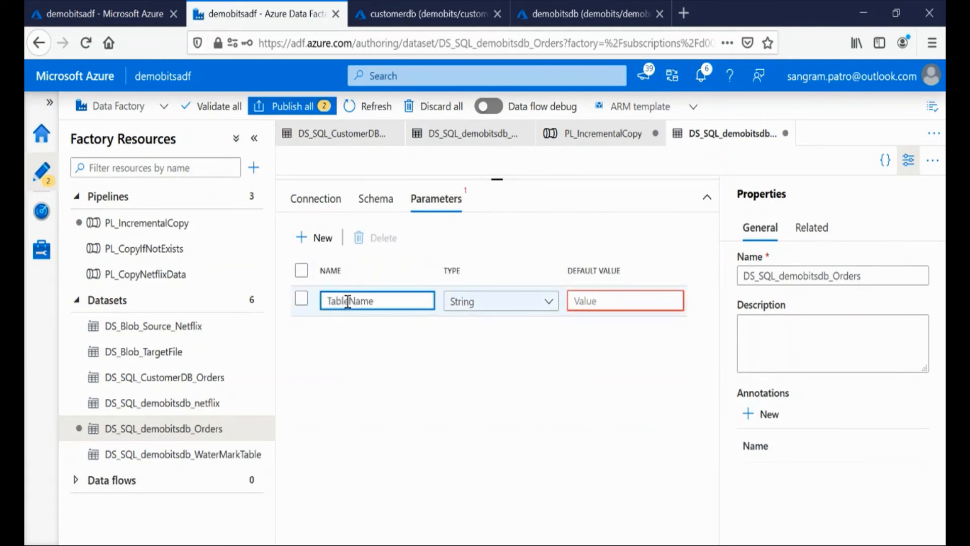
pyautogui.click(323, 198)
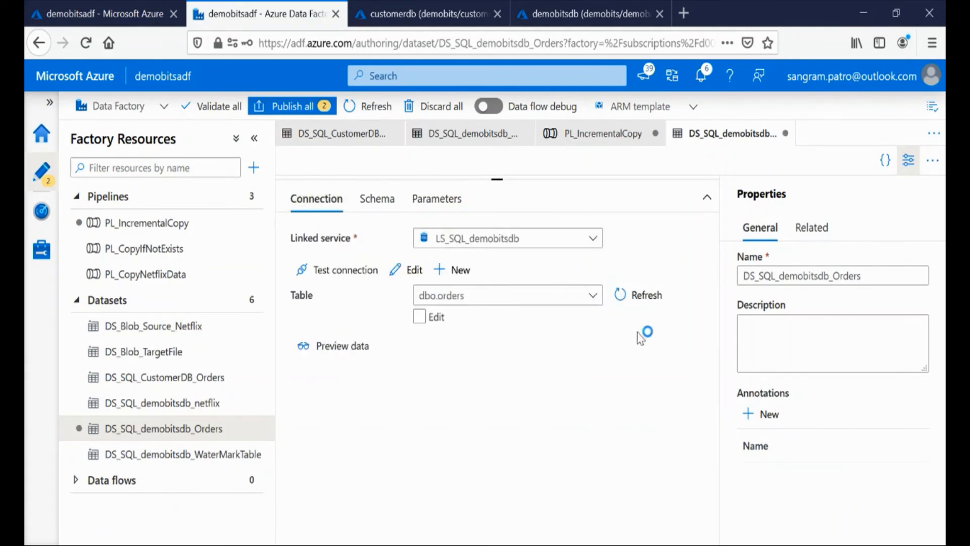
pyautogui.click(420, 317)
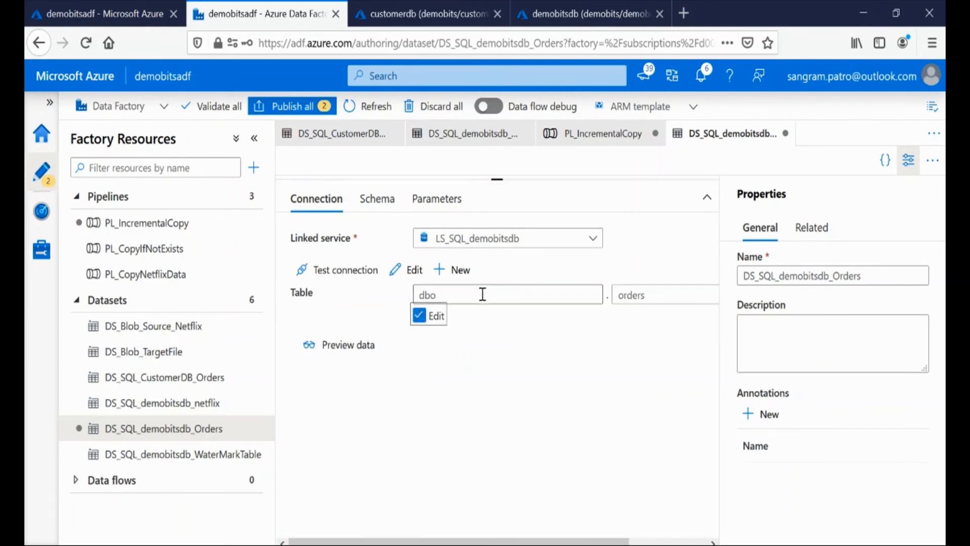
pyautogui.click(635, 293)
pyautogui.doubleClick(635, 293)
pyautogui.click(908, 161)
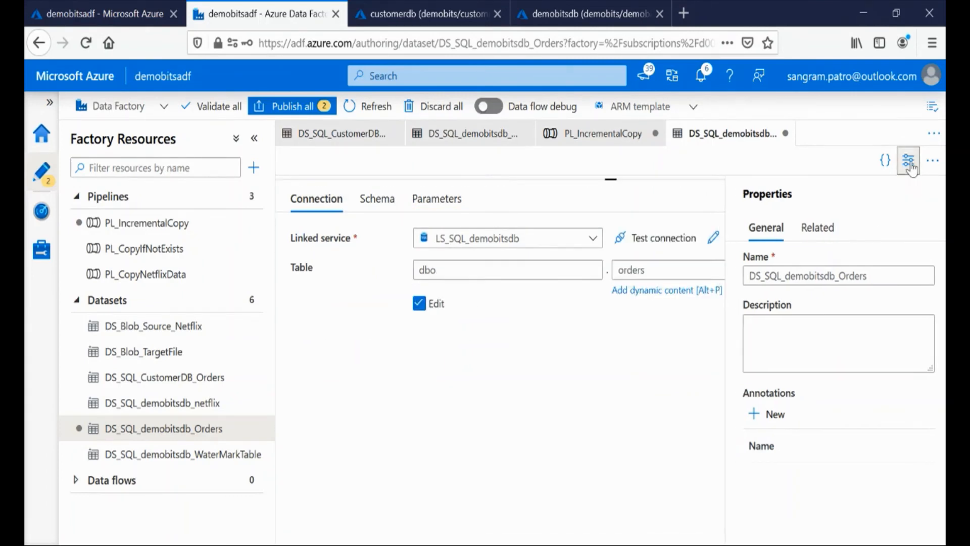
pyautogui.click(691, 265)
pyautogui.hotkey('ctrl', 'a')
pyautogui.press('BackSpace')
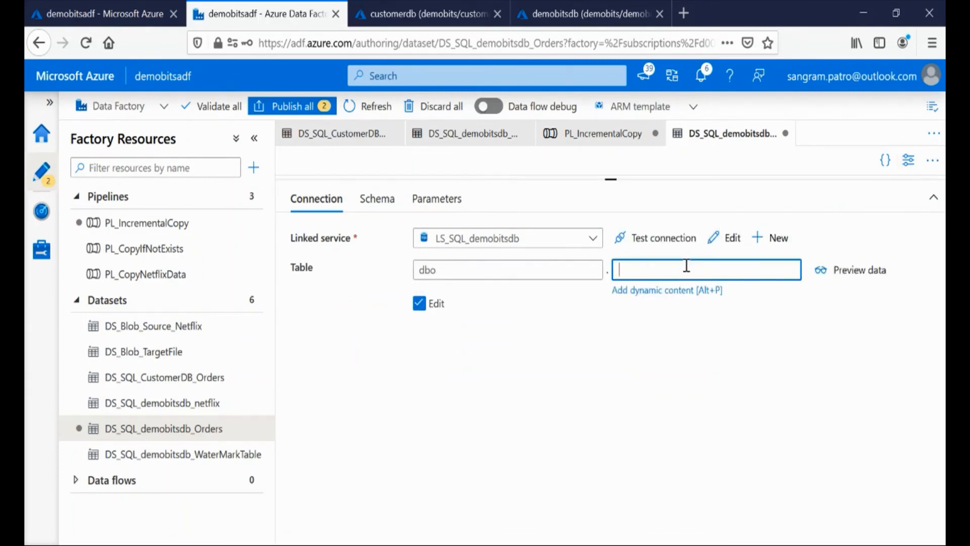
pyautogui.click(668, 292)
pyautogui.scroll(-3, 914, 371)
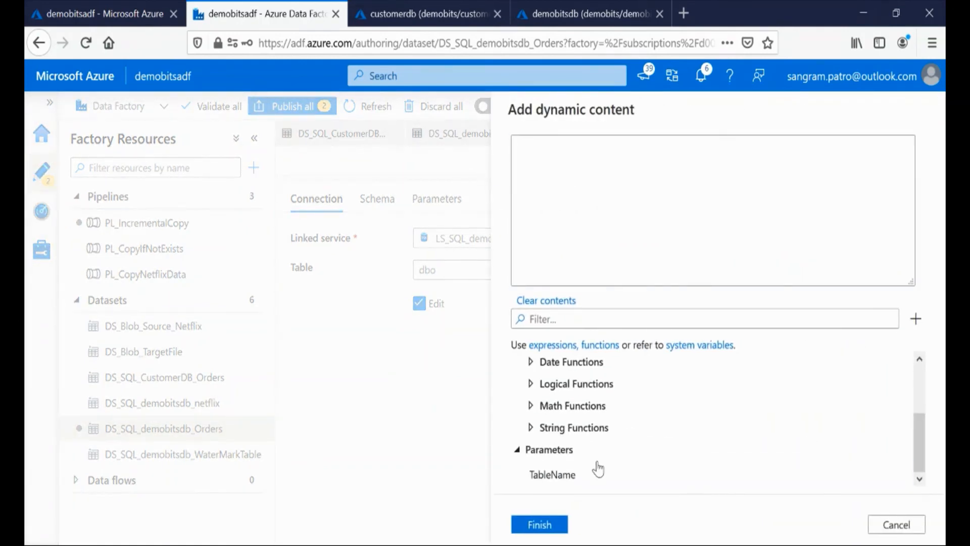
pyautogui.click(592, 475)
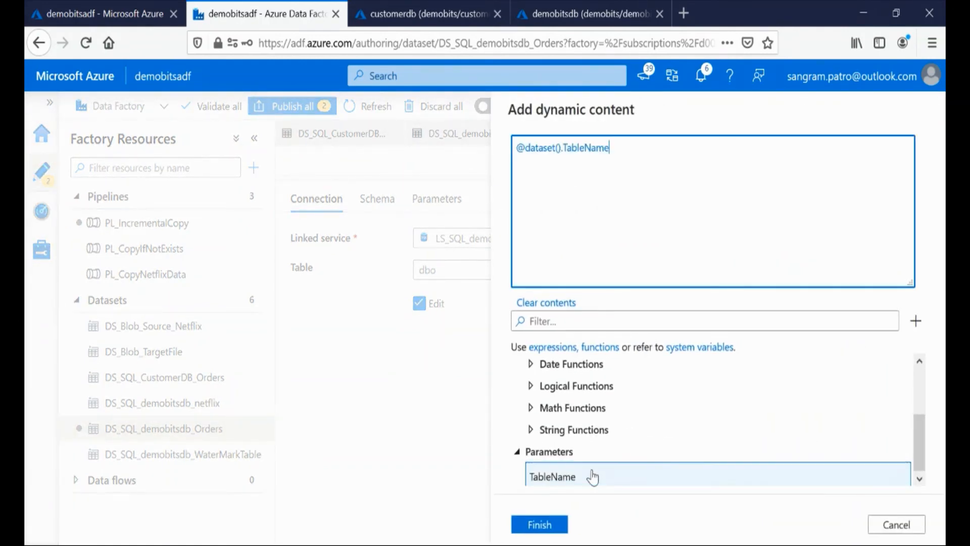
pyautogui.click(534, 527)
pyautogui.click(144, 230)
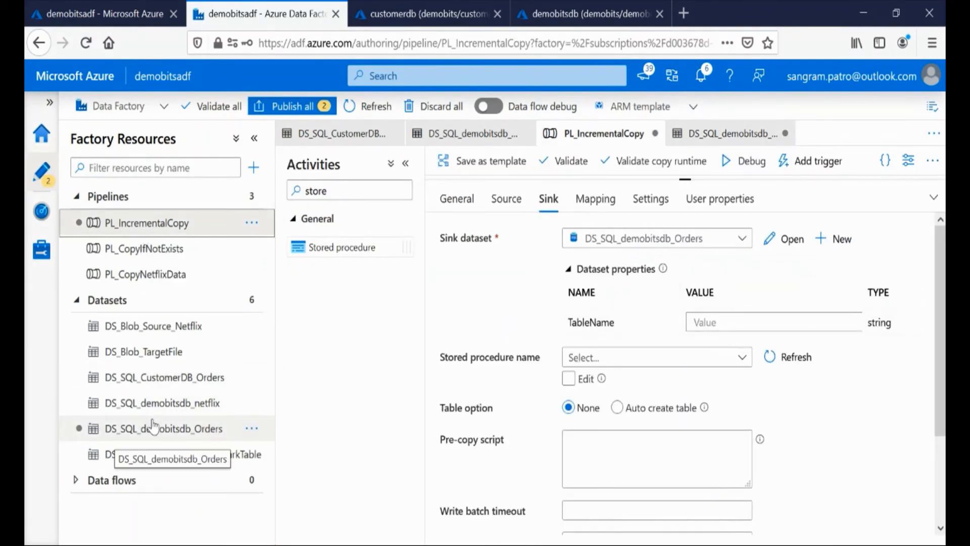
pyautogui.click(756, 328)
pyautogui.click(729, 341)
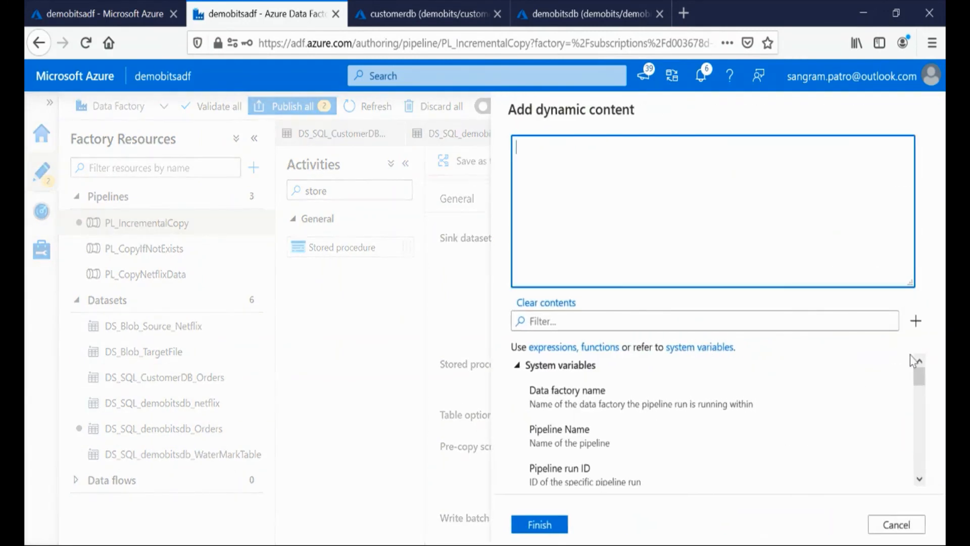
pyautogui.moveTo(918, 376); pyautogui.dragTo(918, 452)
pyautogui.click(641, 380)
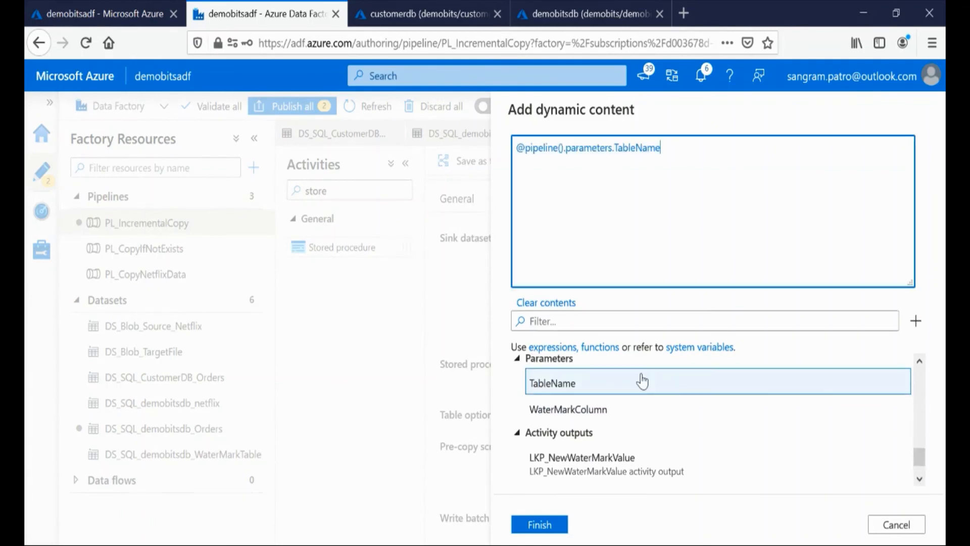
pyautogui.click(548, 523)
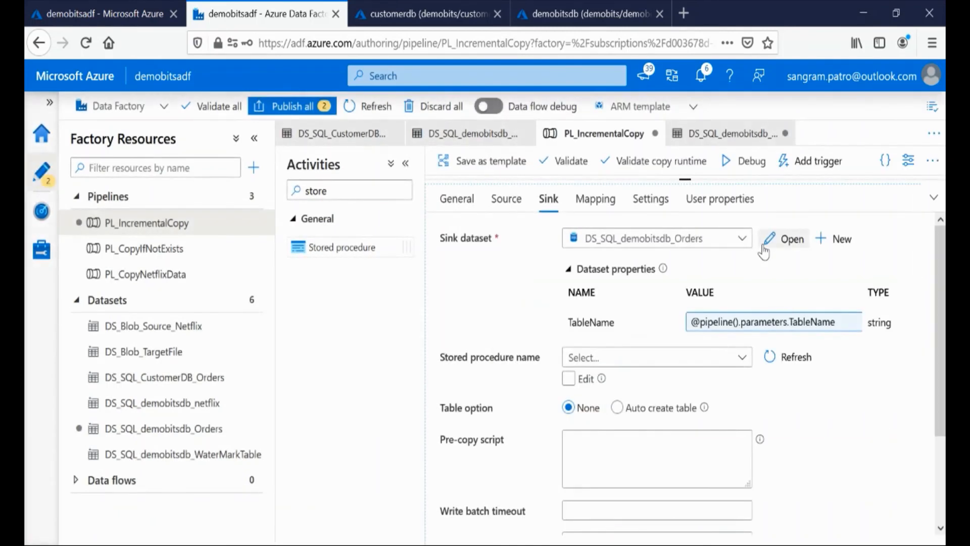
# Step: Review the stored procedure parameter values of the Set Watermark activity
pyautogui.moveTo(670, 177); pyautogui.dragTo(707, 345)
pyautogui.moveTo(806, 304); pyautogui.dragTo(726, 280)
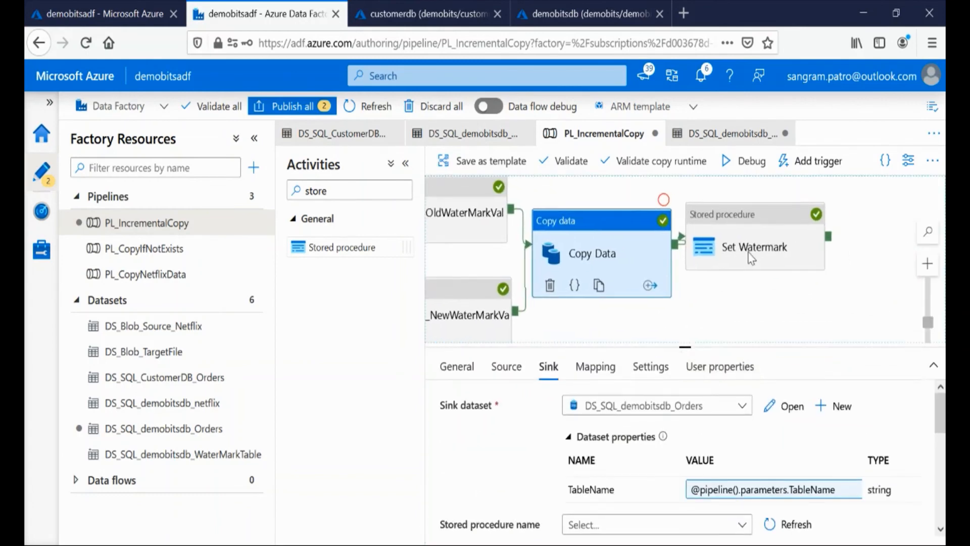
pyautogui.click(757, 245)
pyautogui.moveTo(941, 413); pyautogui.dragTo(943, 492)
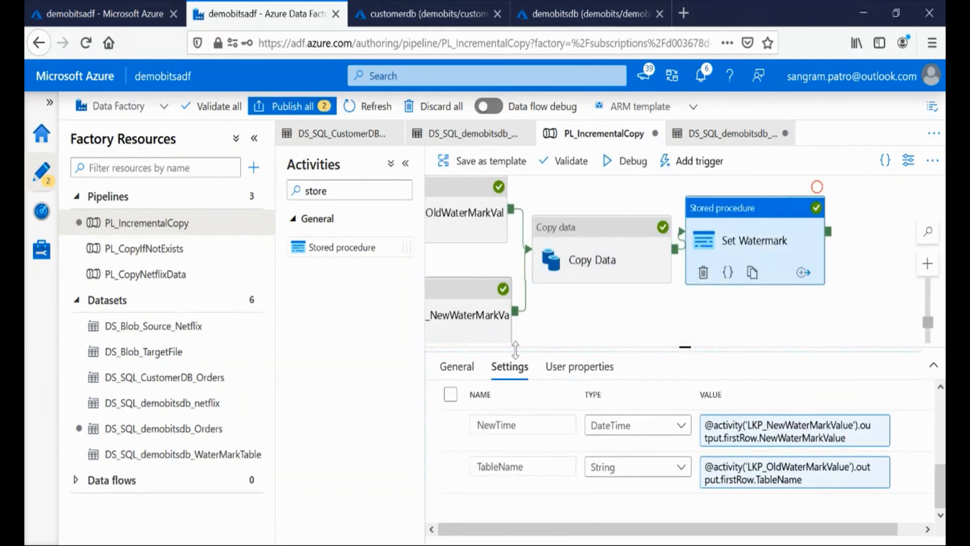
pyautogui.moveTo(632, 335); pyautogui.dragTo(704, 336)
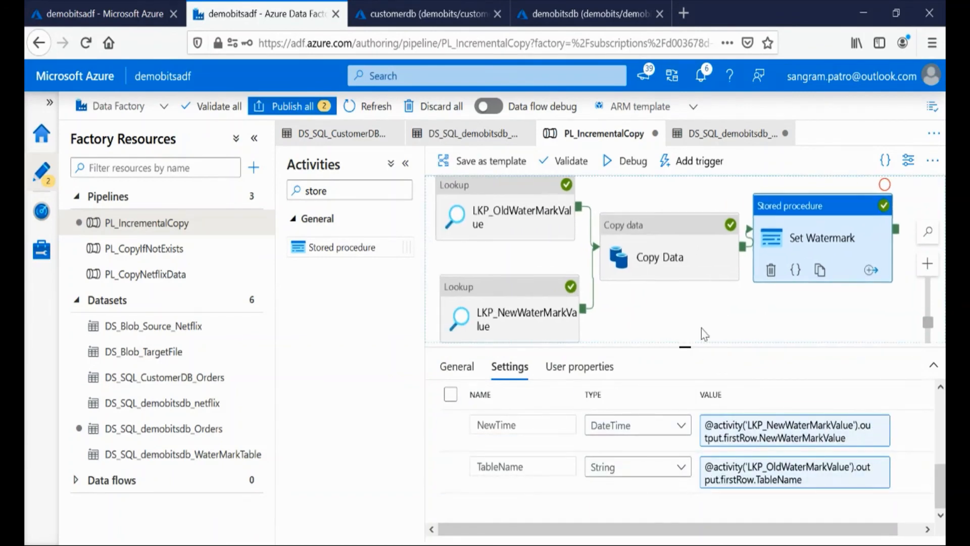
# Step: Publish all pending changes and debug PL_IncrementalCopy with TableName orders and watermark column InsertDateTime, refreshing the run output until every activity finishes
pyautogui.click(284, 106)
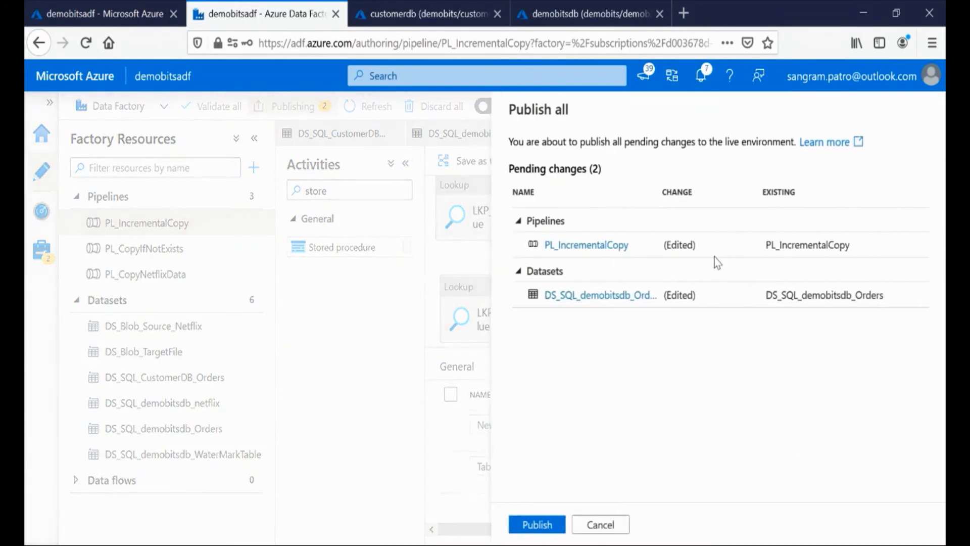
pyautogui.click(551, 525)
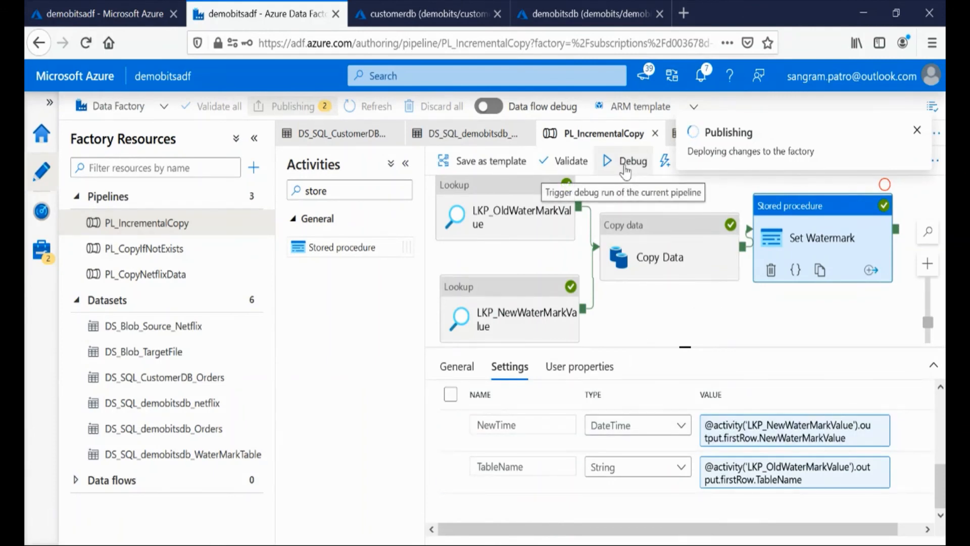
pyautogui.click(625, 169)
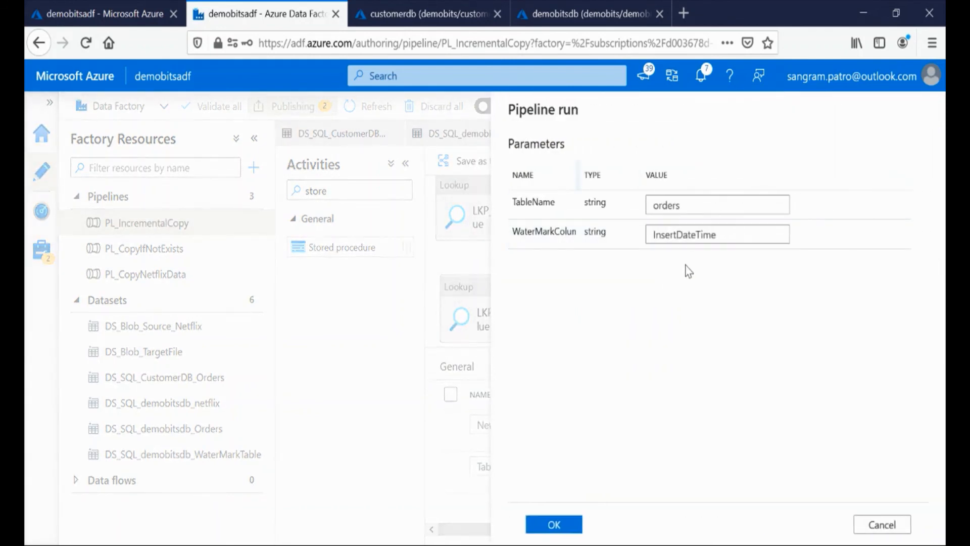
pyautogui.click(698, 205)
pyautogui.click(677, 236)
pyautogui.click(568, 530)
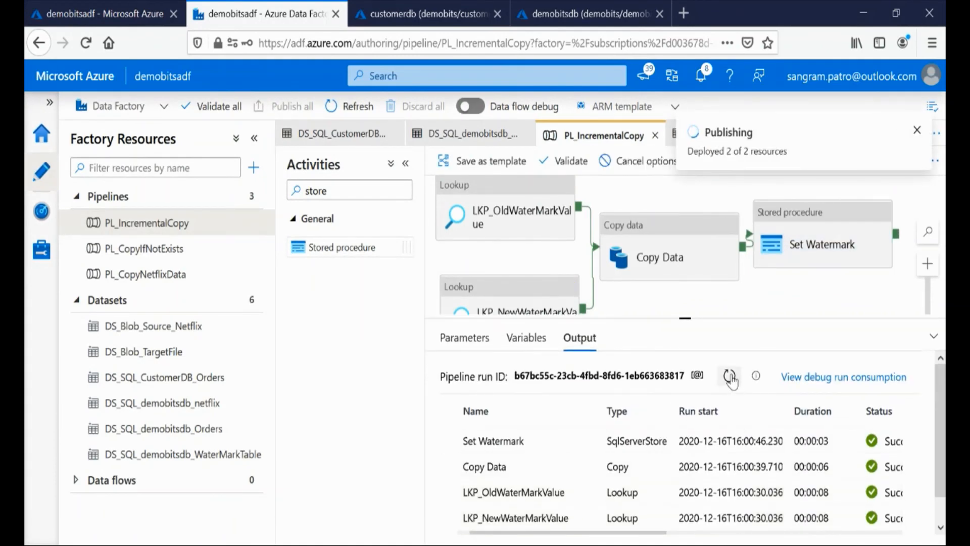
pyautogui.click(730, 377)
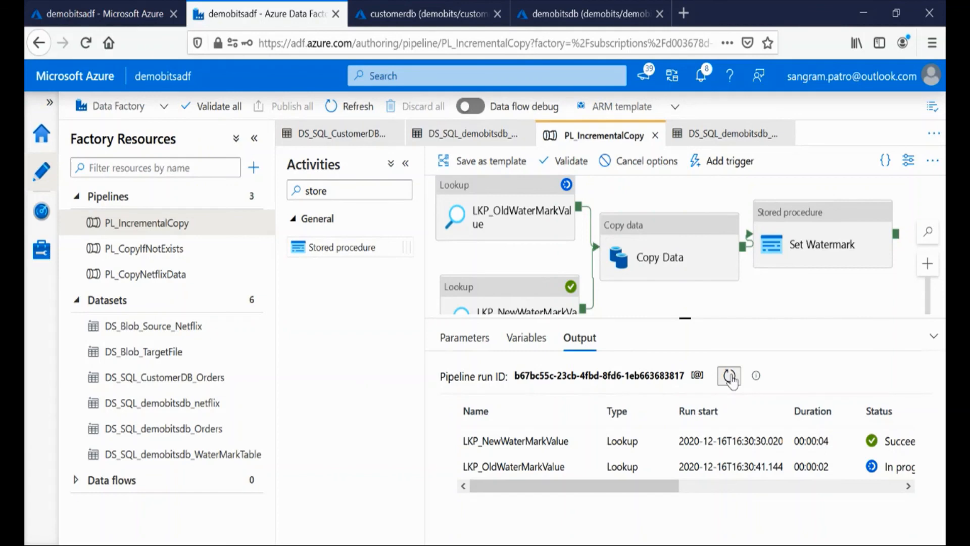
pyautogui.click(729, 376)
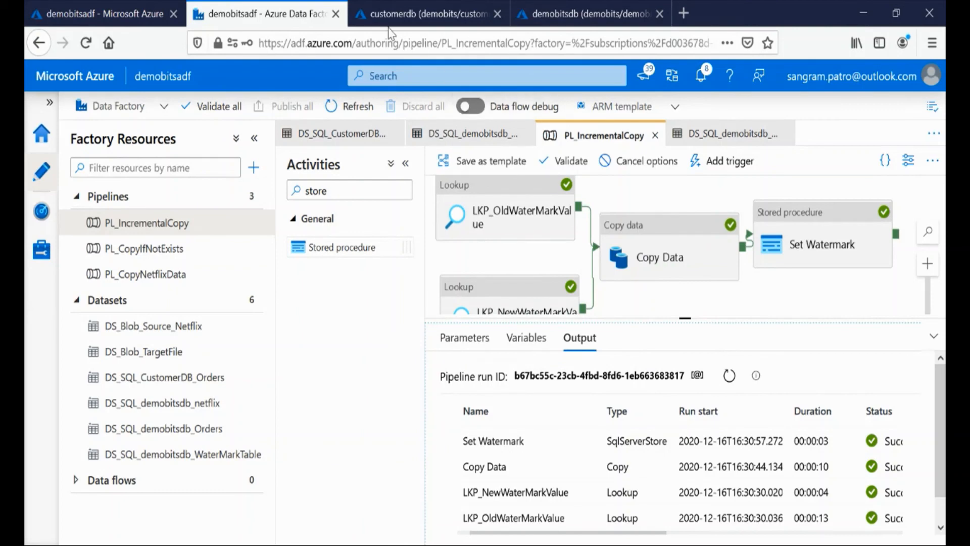
# Step: In the customerdb query editor, duplicate the INSERT INTO dbo.orders statement for OrderID 5 below the original and select the copy's OrderID value
pyautogui.click(584, 466)
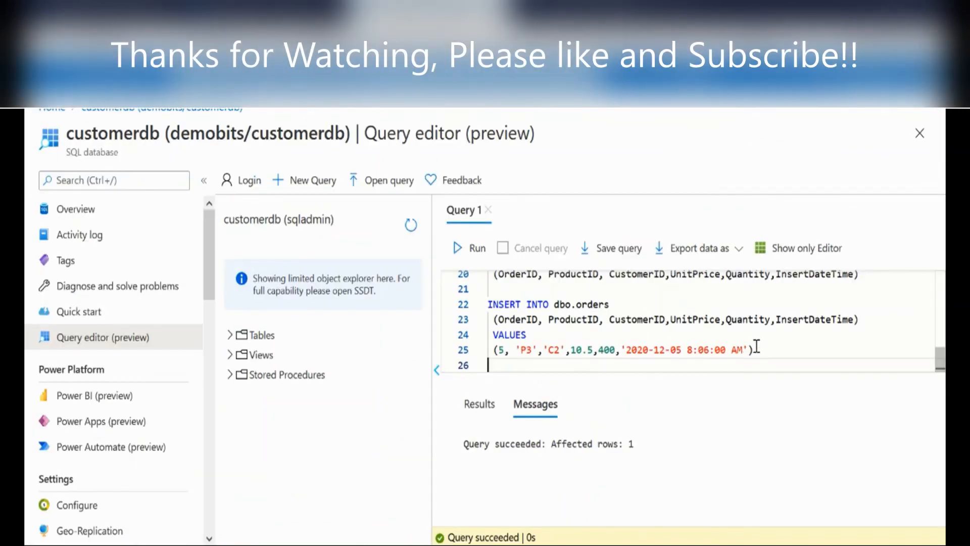
pyautogui.click(750, 348)
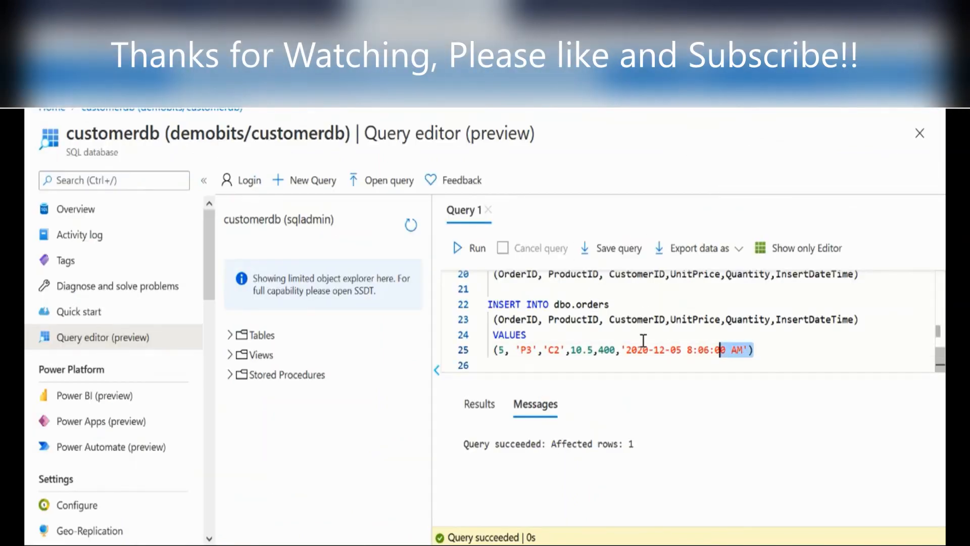
pyautogui.moveTo(752, 350); pyautogui.dragTo(488, 303)
pyautogui.hotkey('ctrl', 'c')
pyautogui.click(527, 364)
pyautogui.press('Return')
pyautogui.hotkey('ctrl', 'v')
pyautogui.click(500, 349)
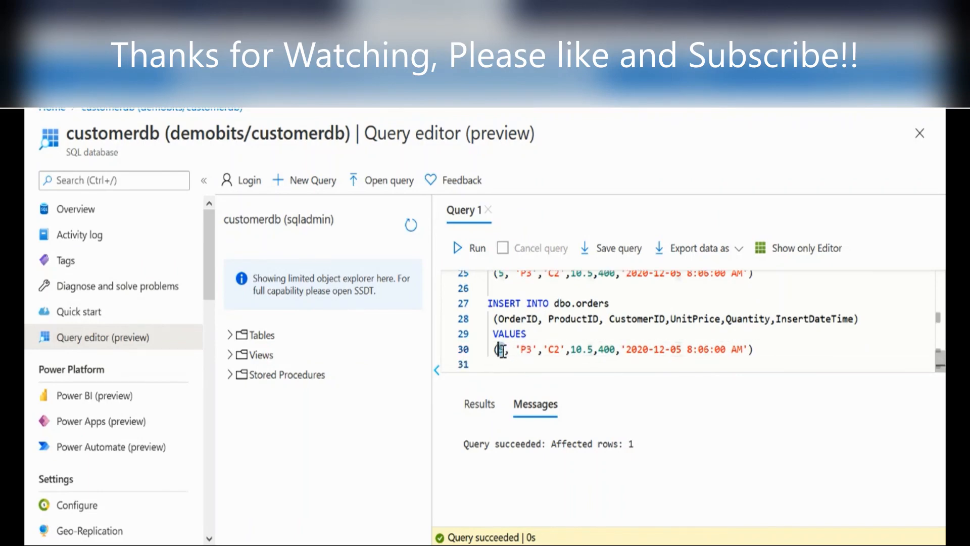